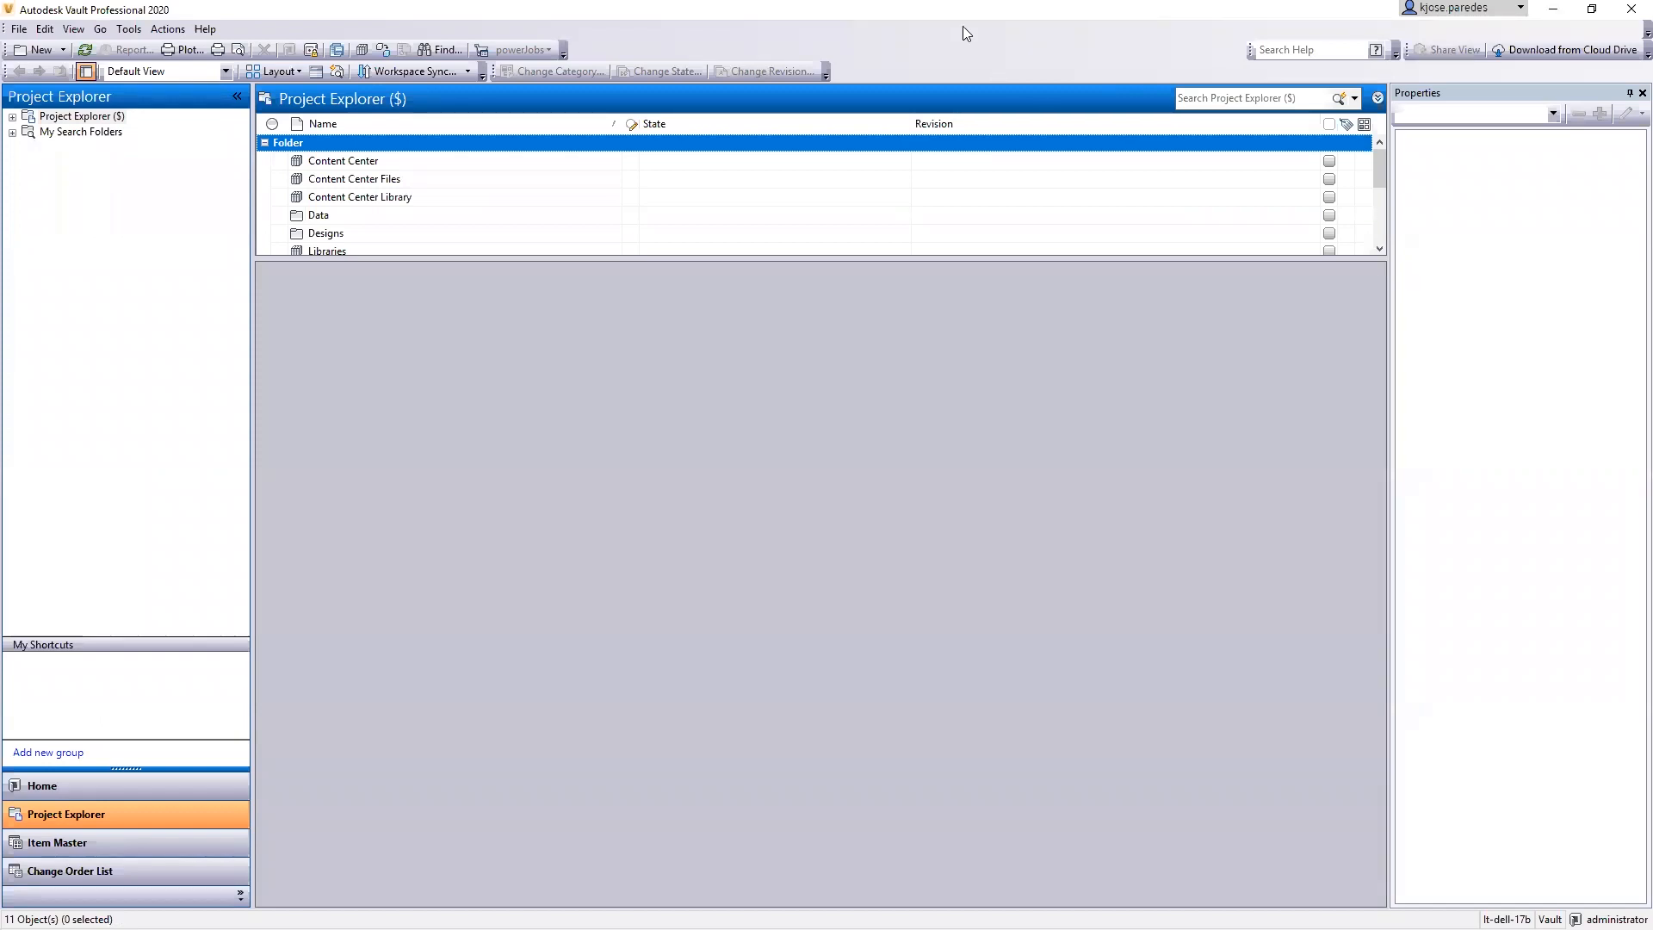
# - Open the Flexible Release Process lifecycle definition for editing from the vault's behavior settings
pyautogui.click(130, 30)
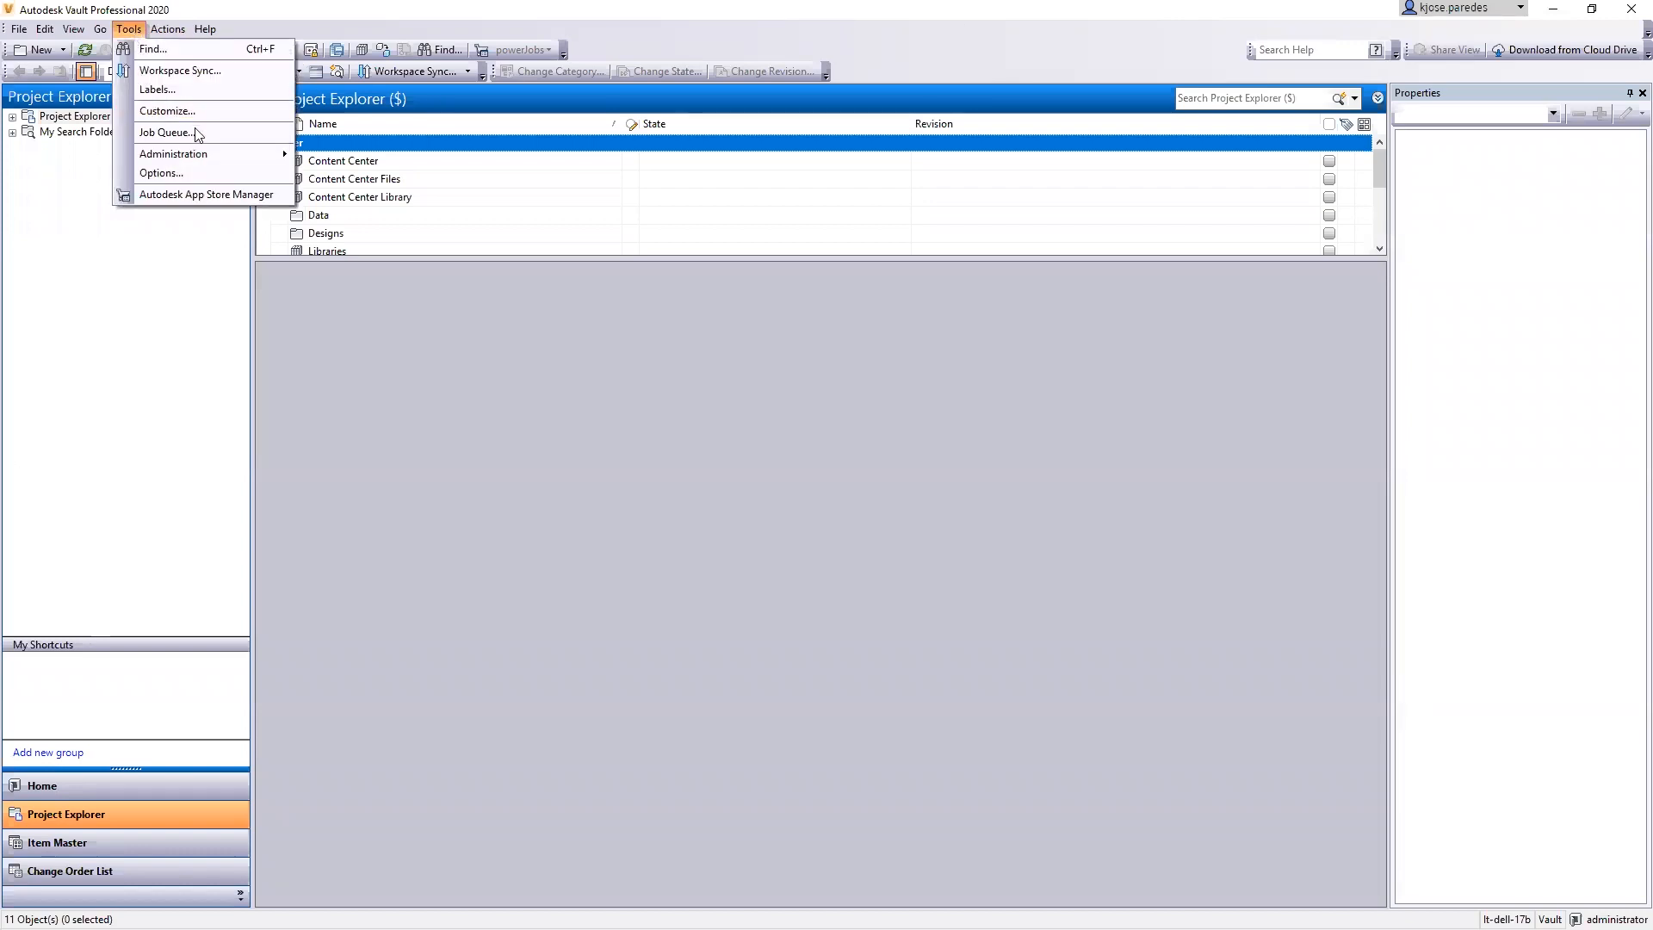
pyautogui.moveTo(214, 161)
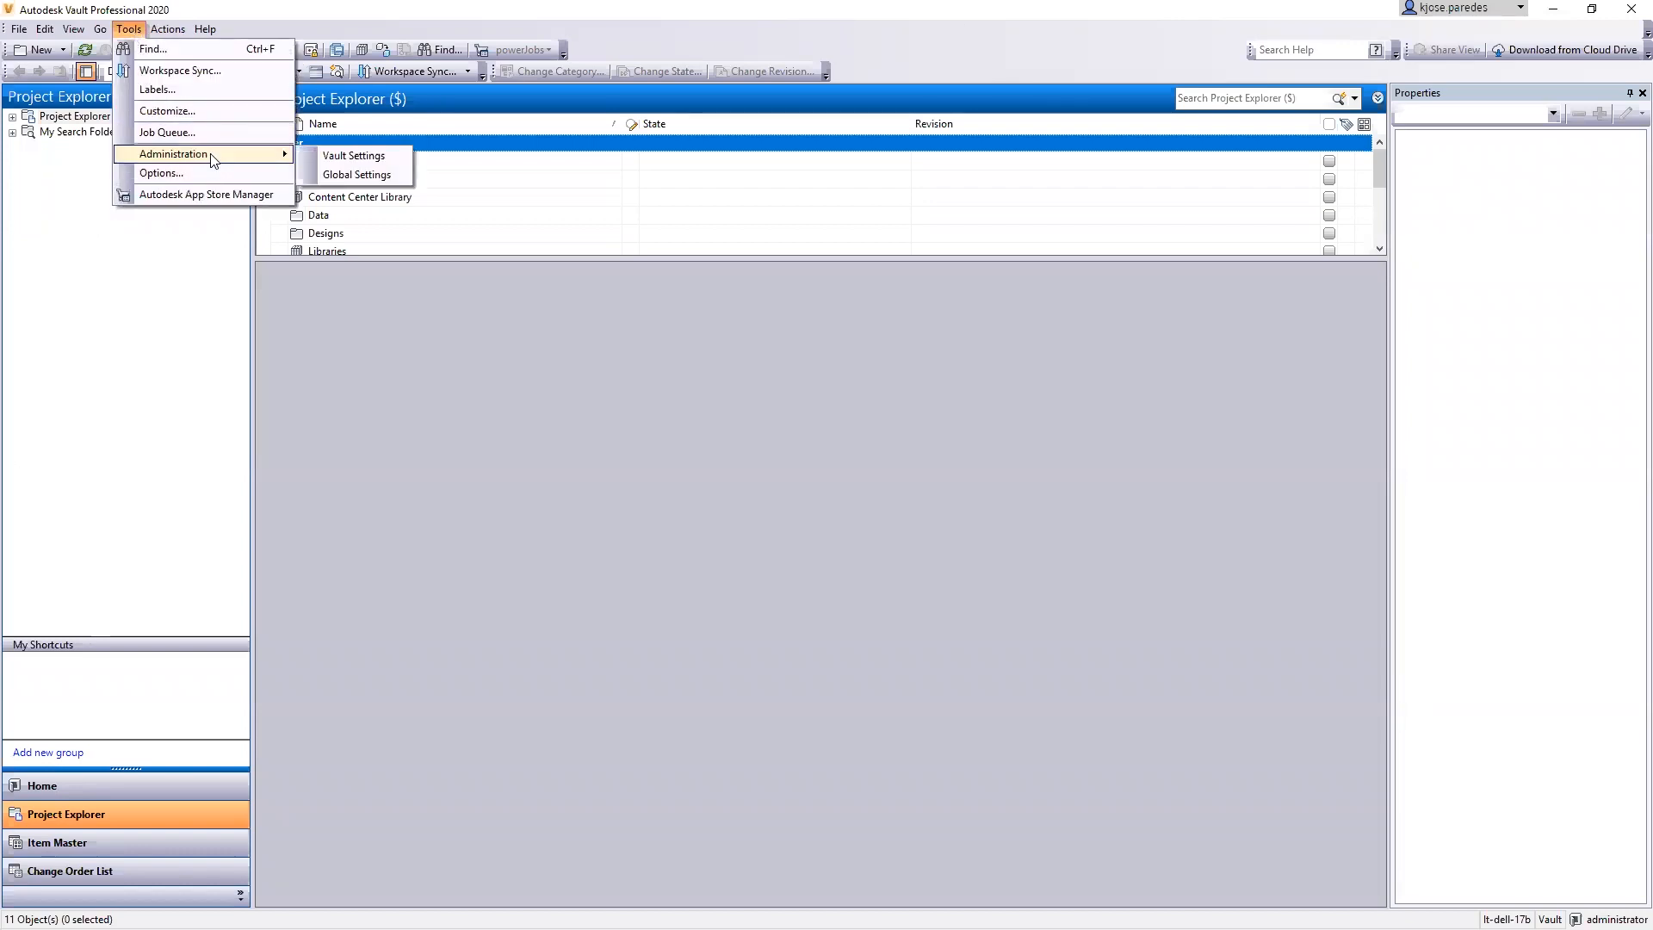
pyautogui.click(364, 153)
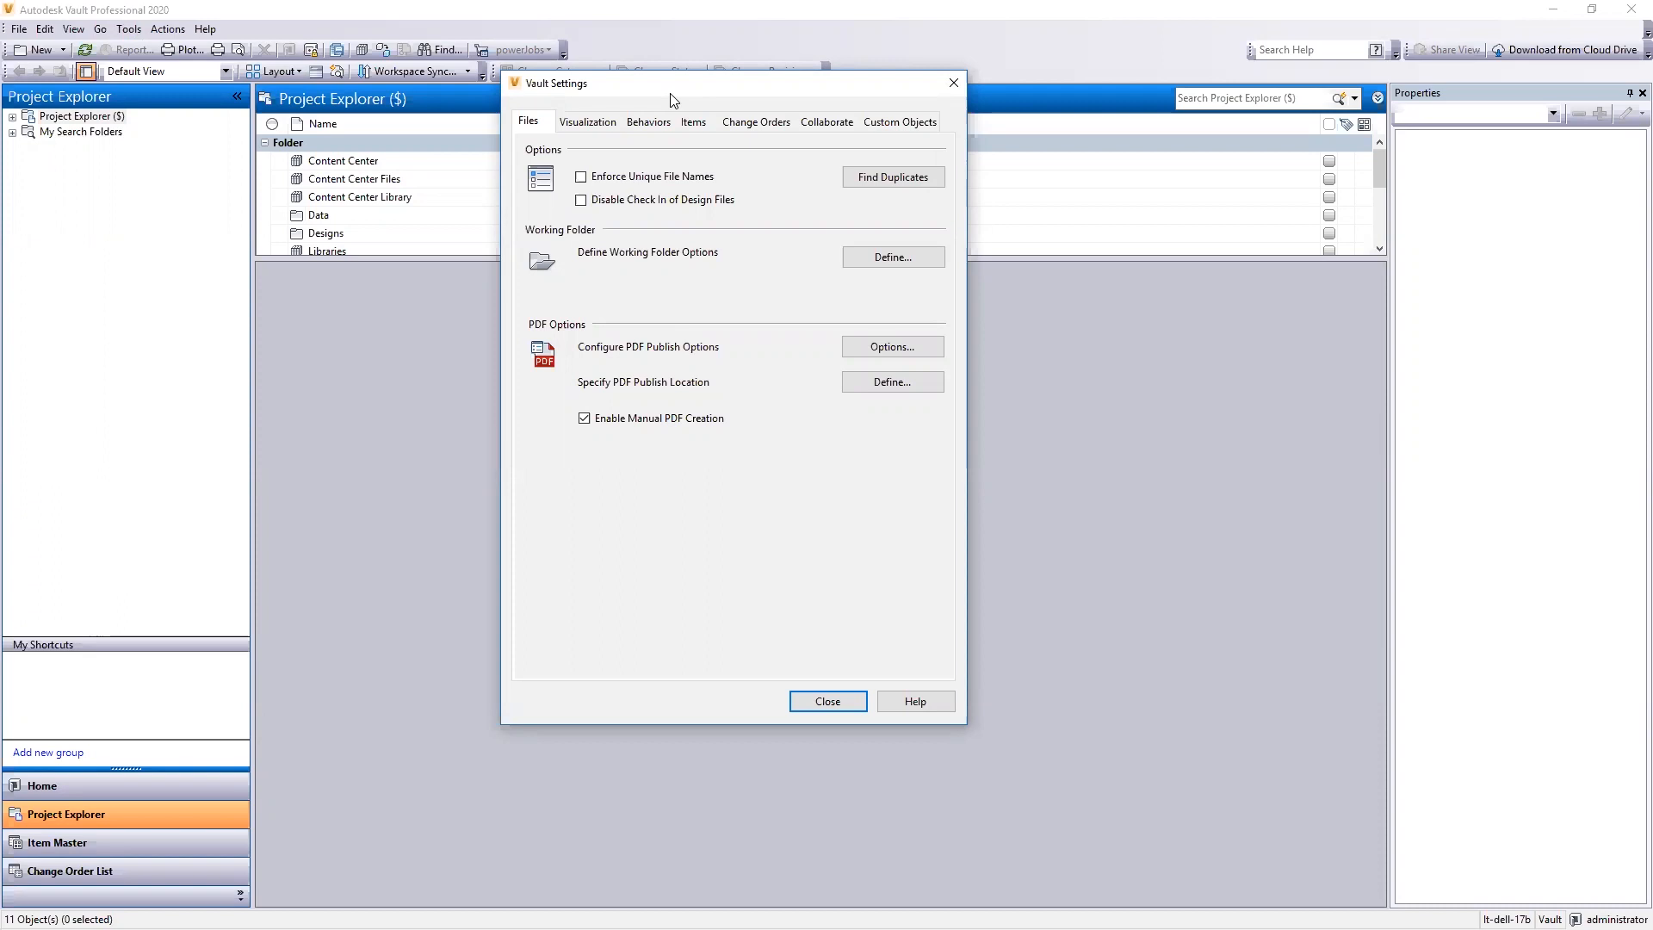
pyautogui.moveTo(661, 89); pyautogui.dragTo(641, 85)
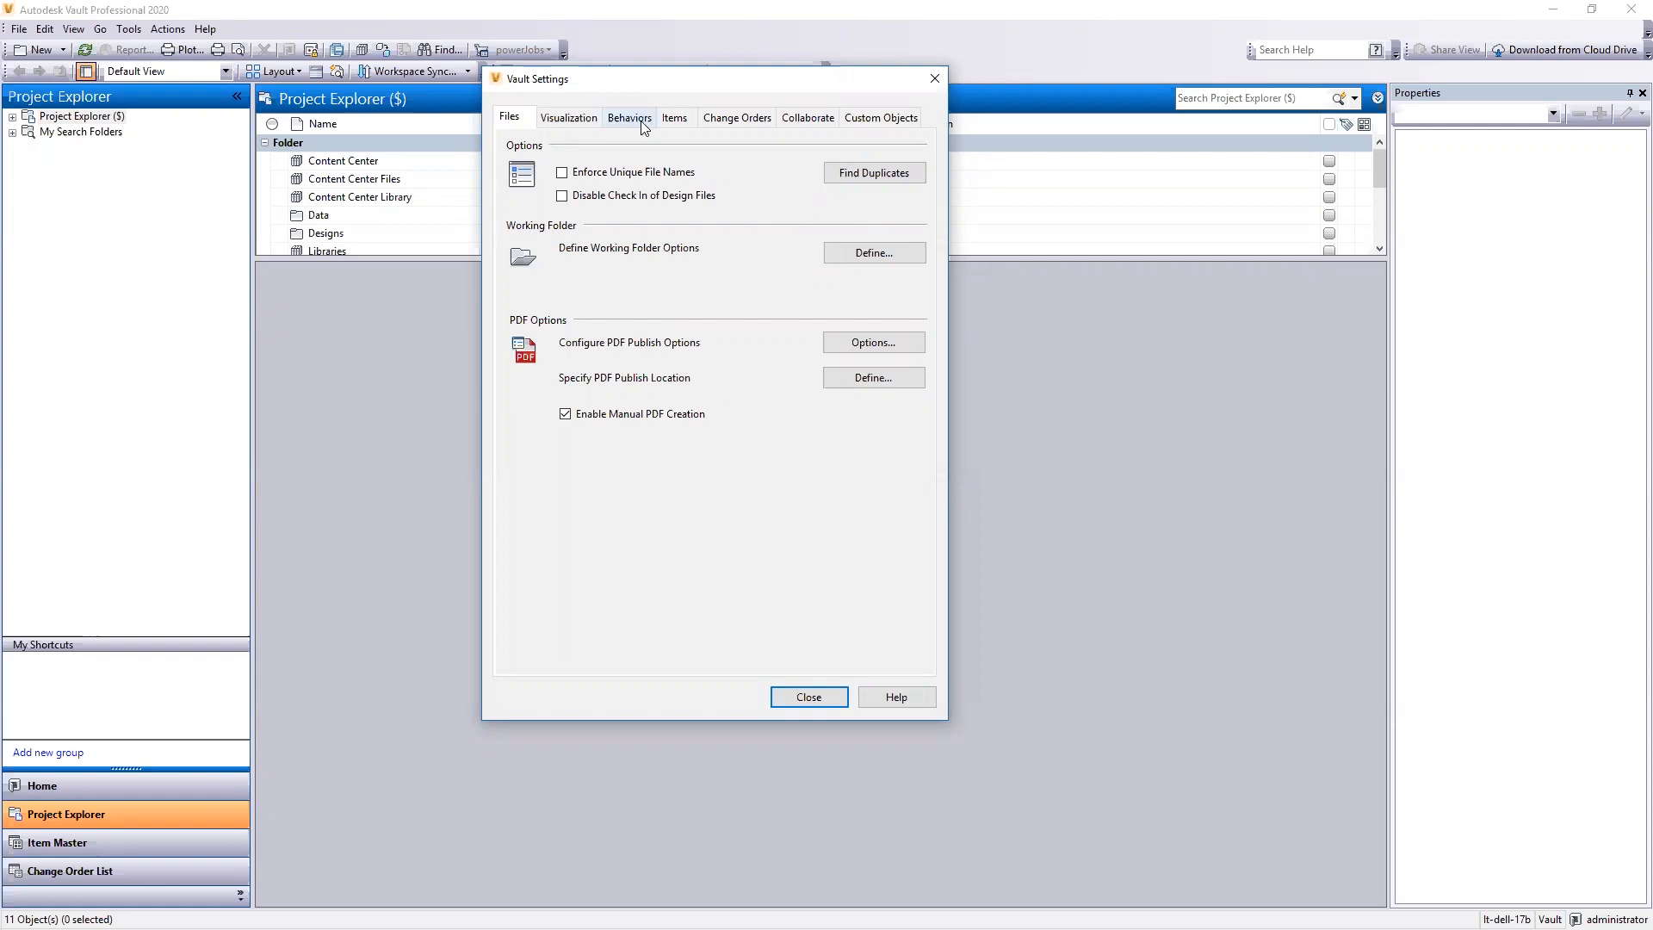
pyautogui.click(641, 119)
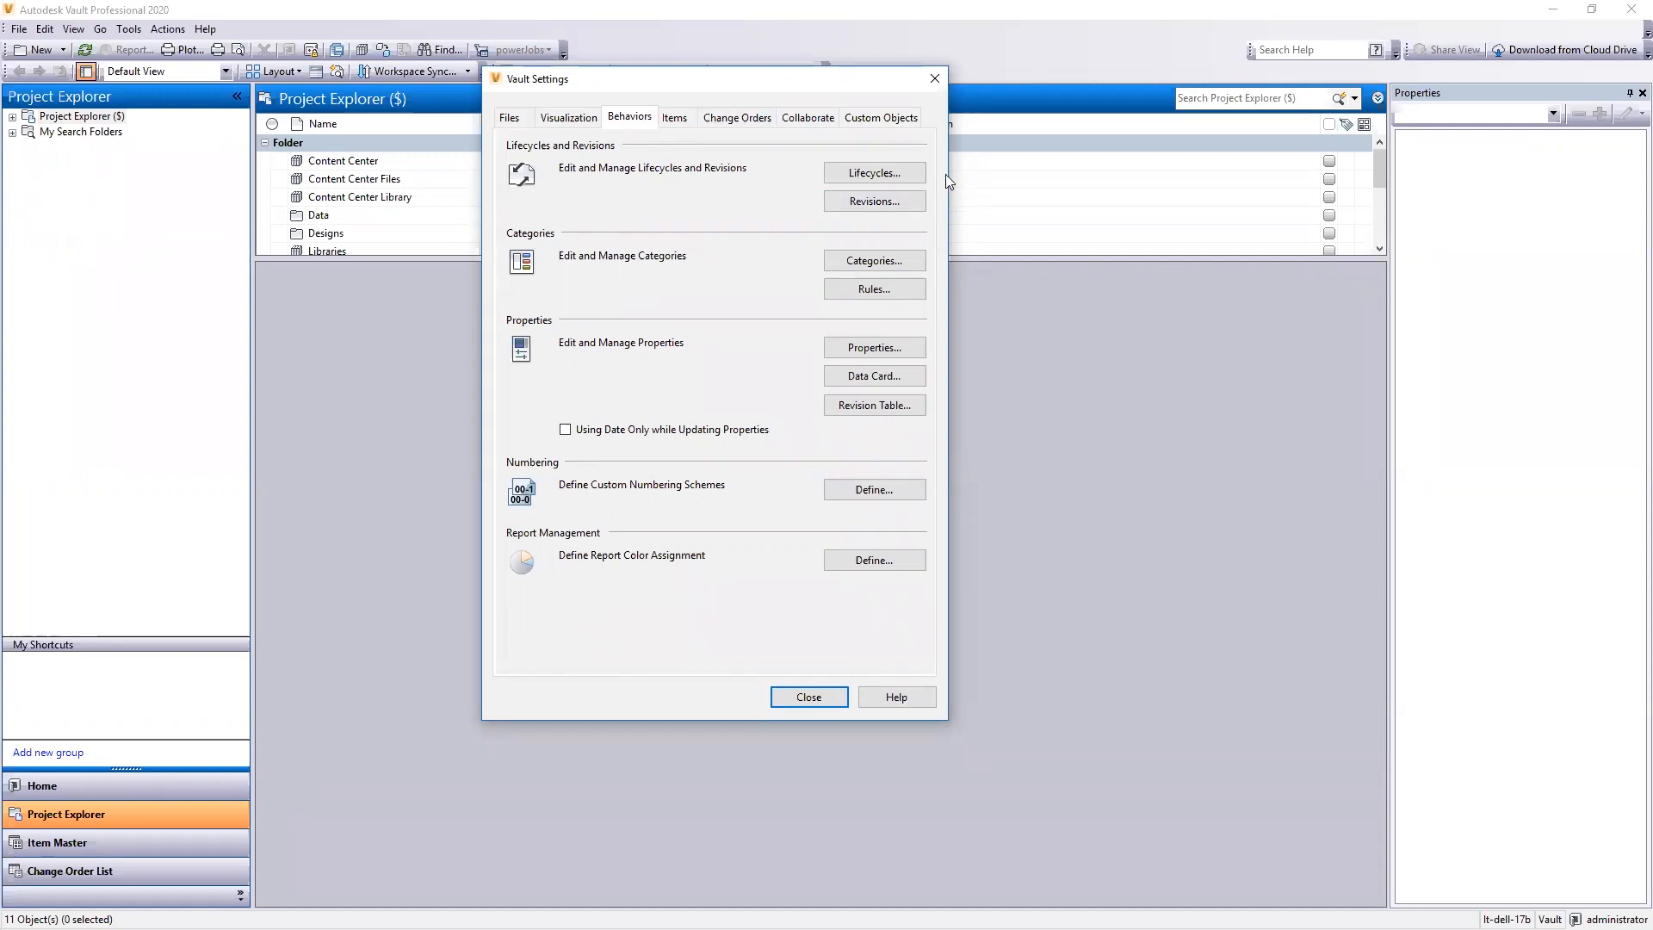
pyautogui.click(906, 170)
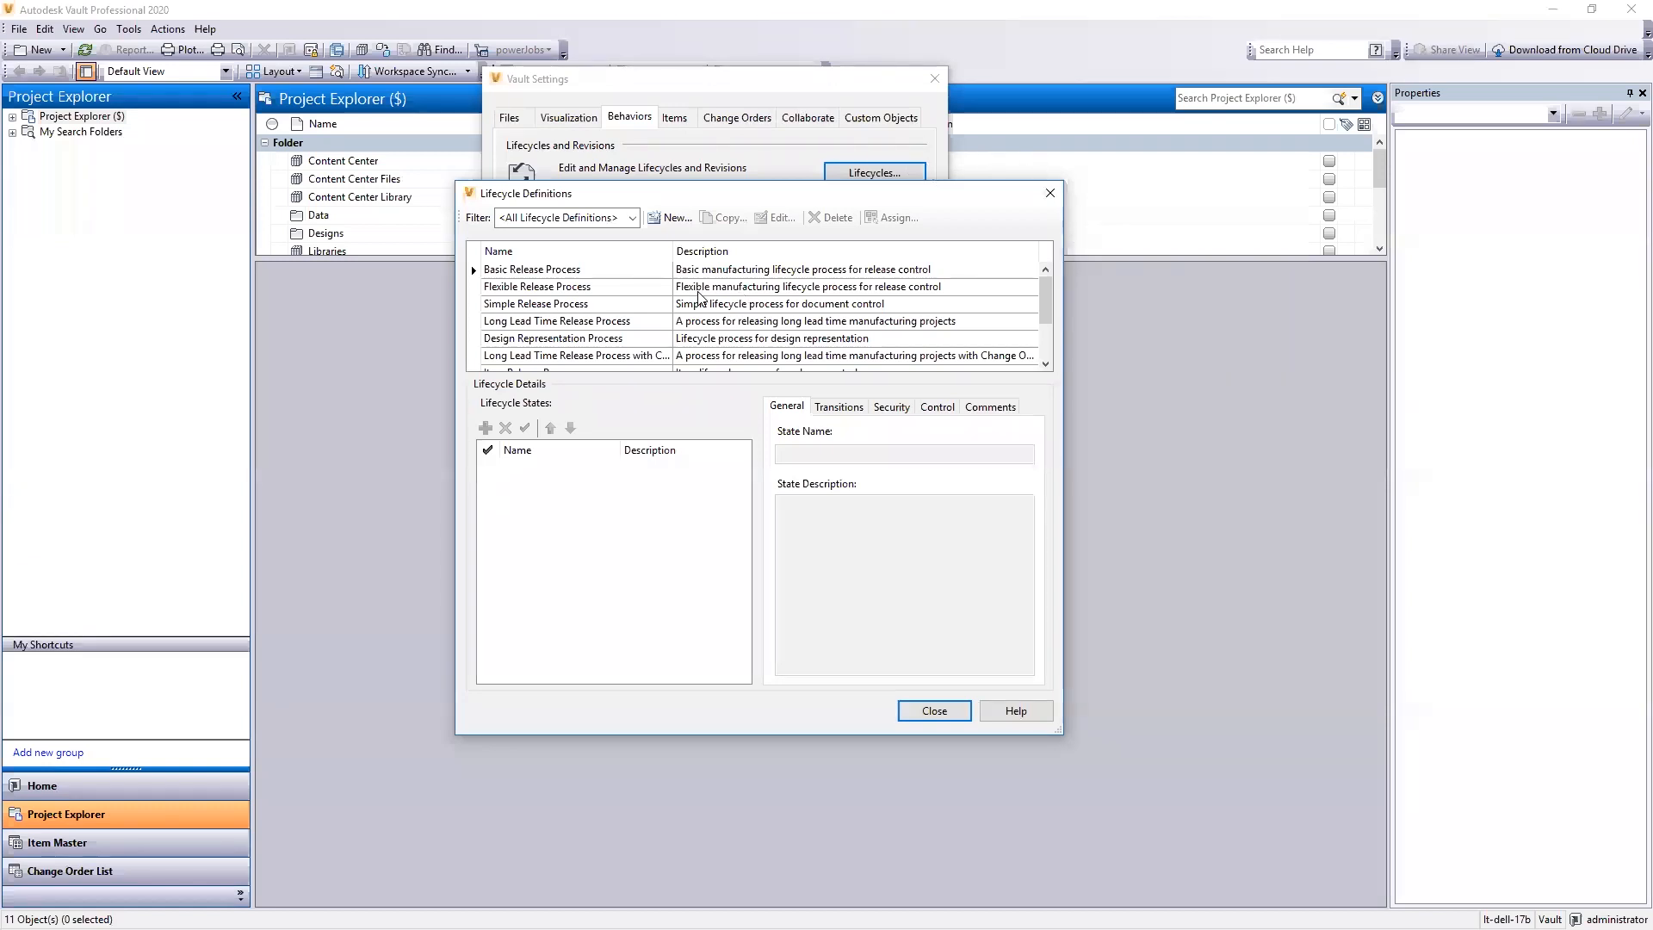
pyautogui.click(646, 287)
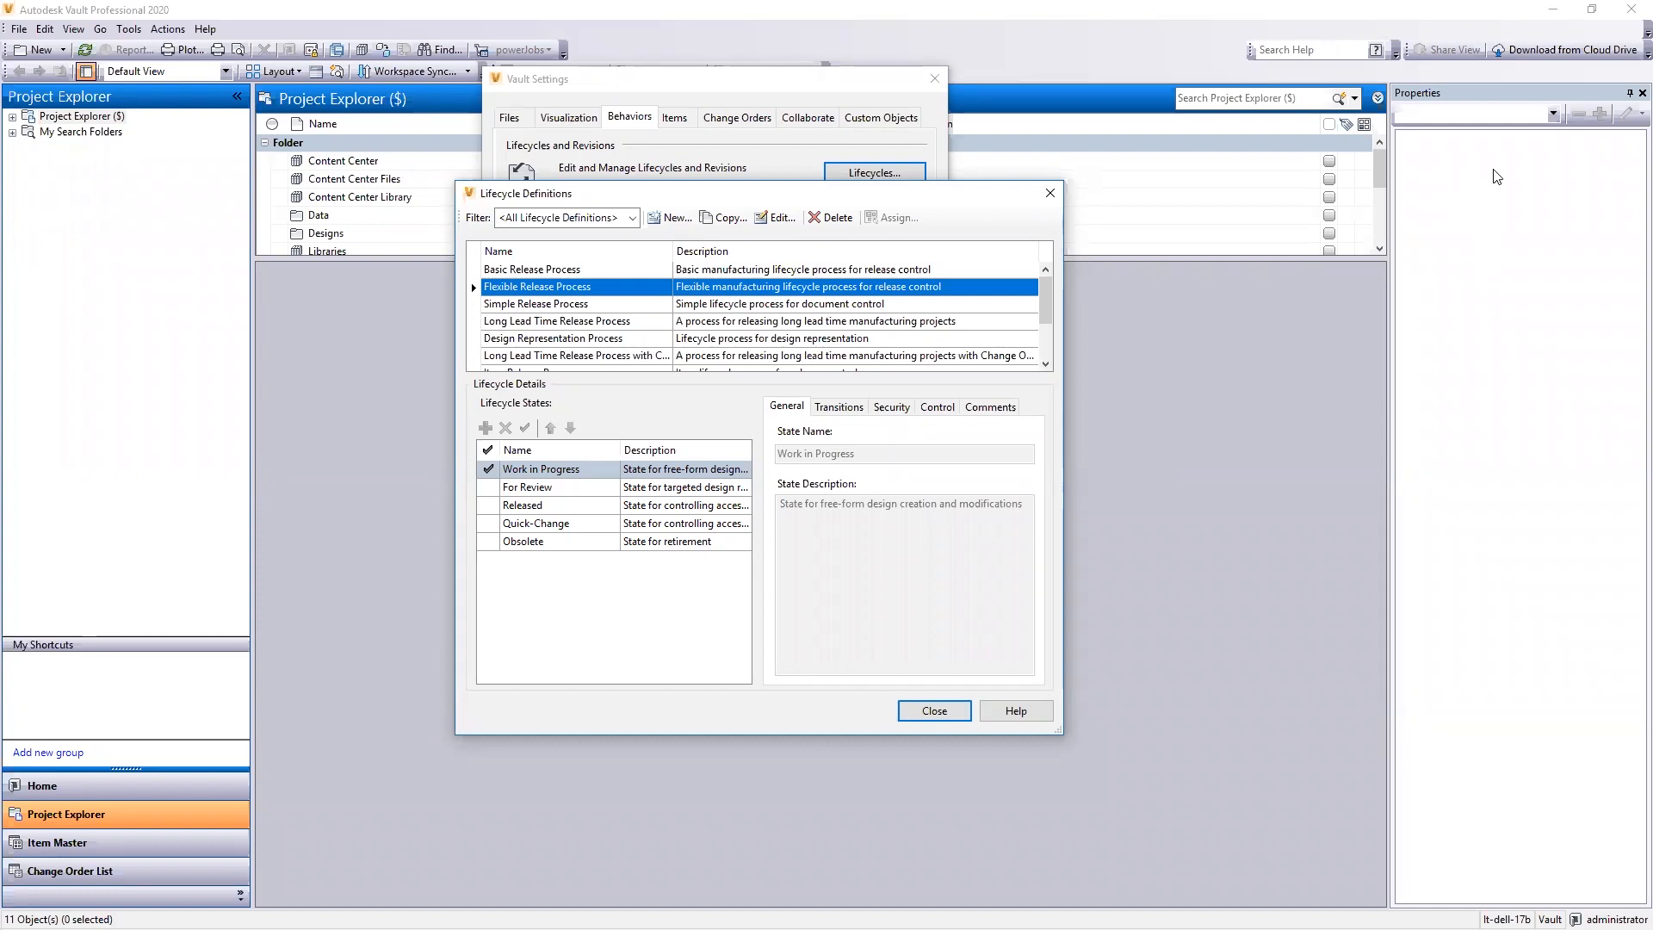
pyautogui.click(780, 218)
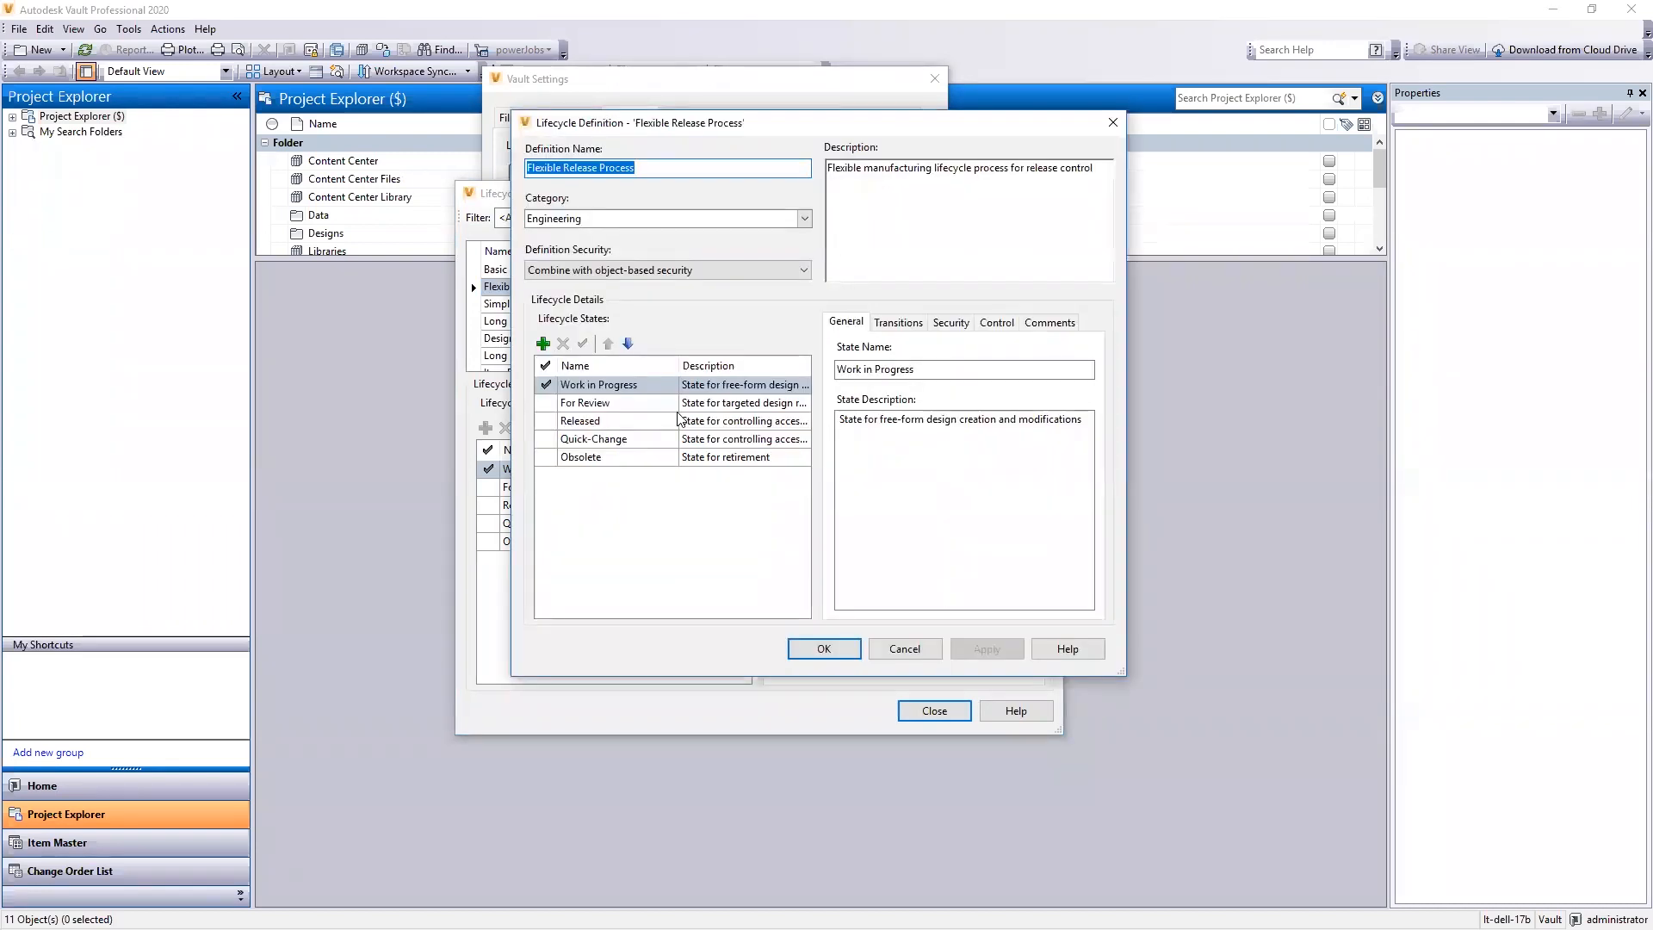
# - Review the security permissions of the Work in Progress, For Review and Released states, including the JPADMIN entry
pyautogui.click(958, 325)
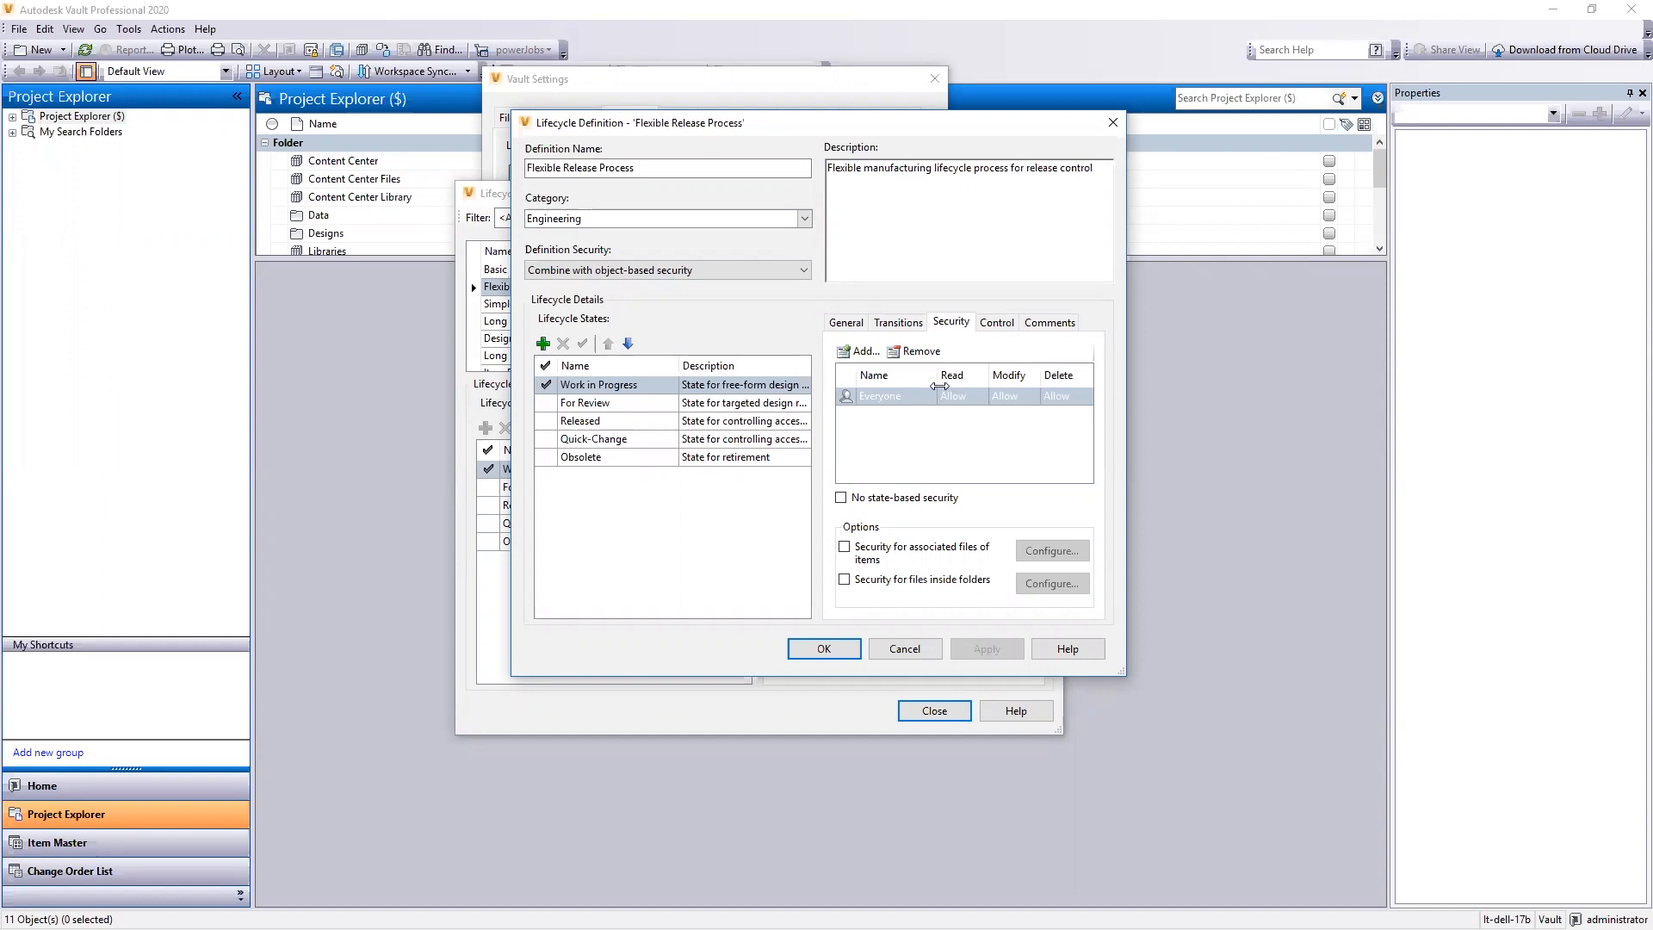
pyautogui.click(626, 406)
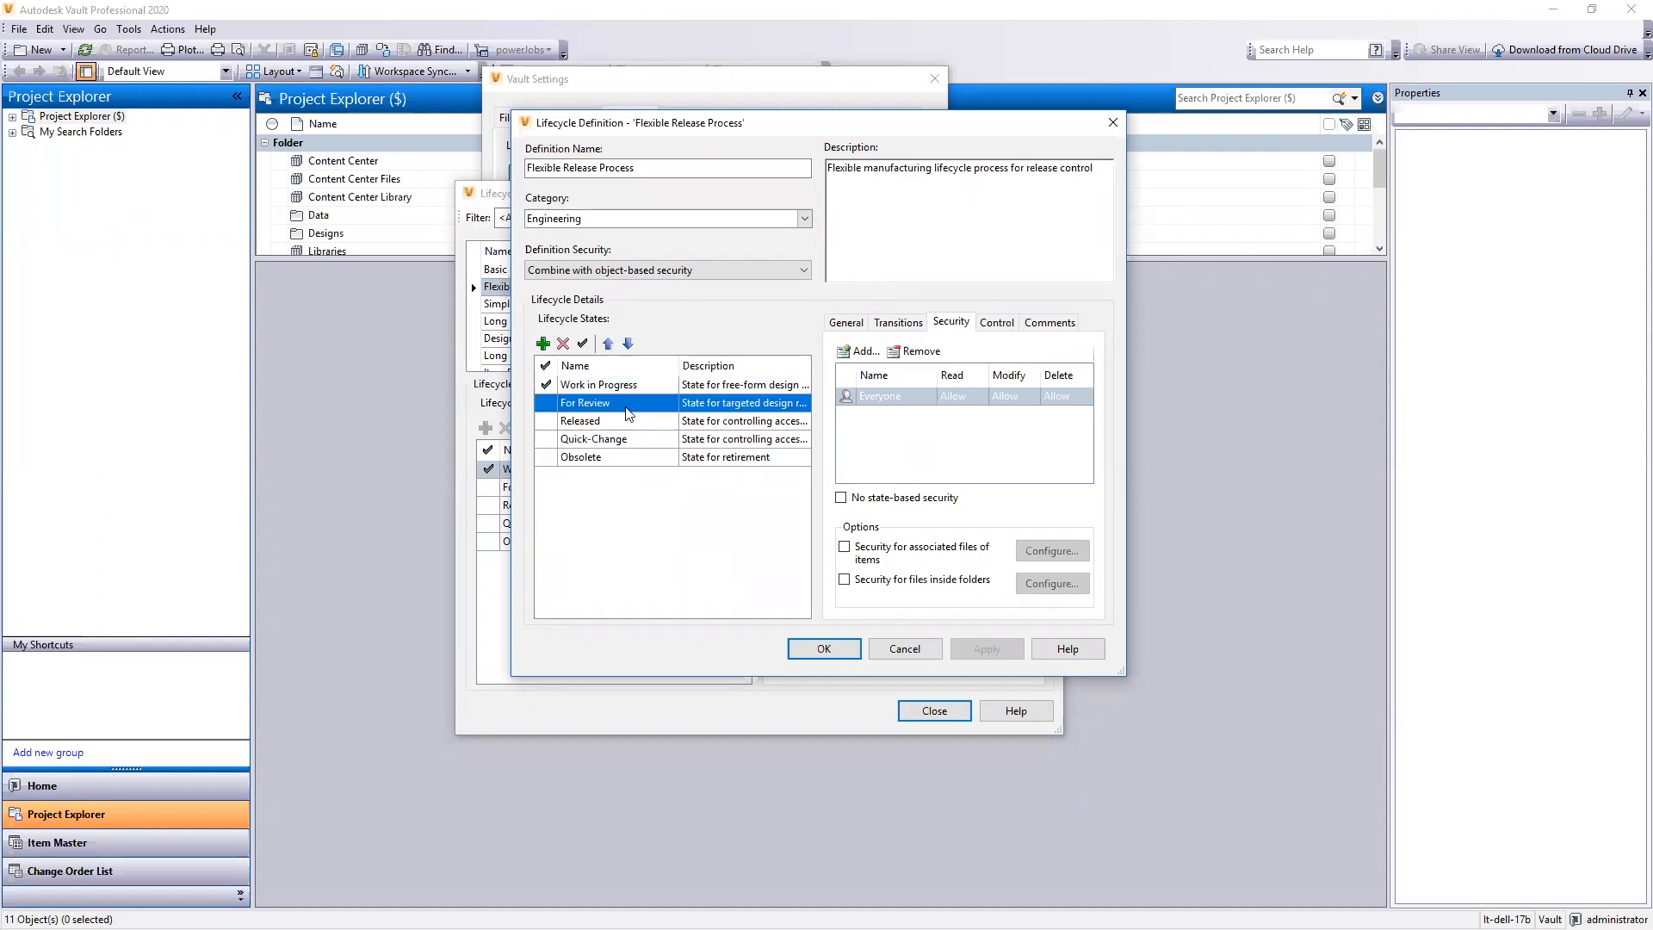
pyautogui.click(625, 423)
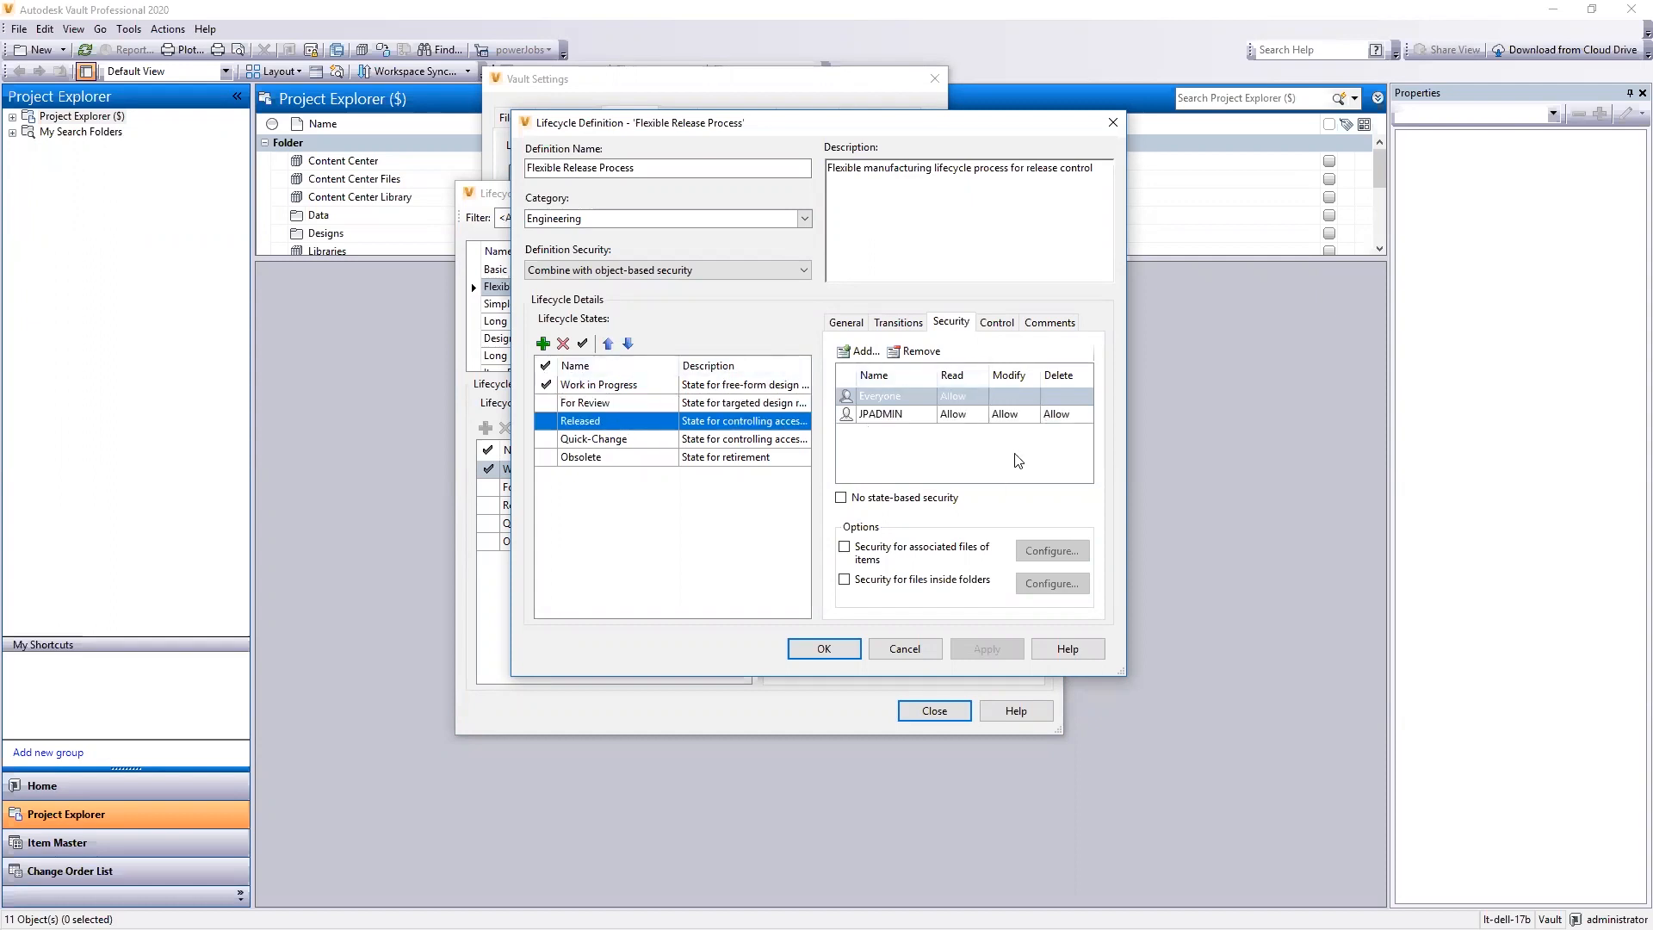
pyautogui.click(921, 398)
pyautogui.click(891, 414)
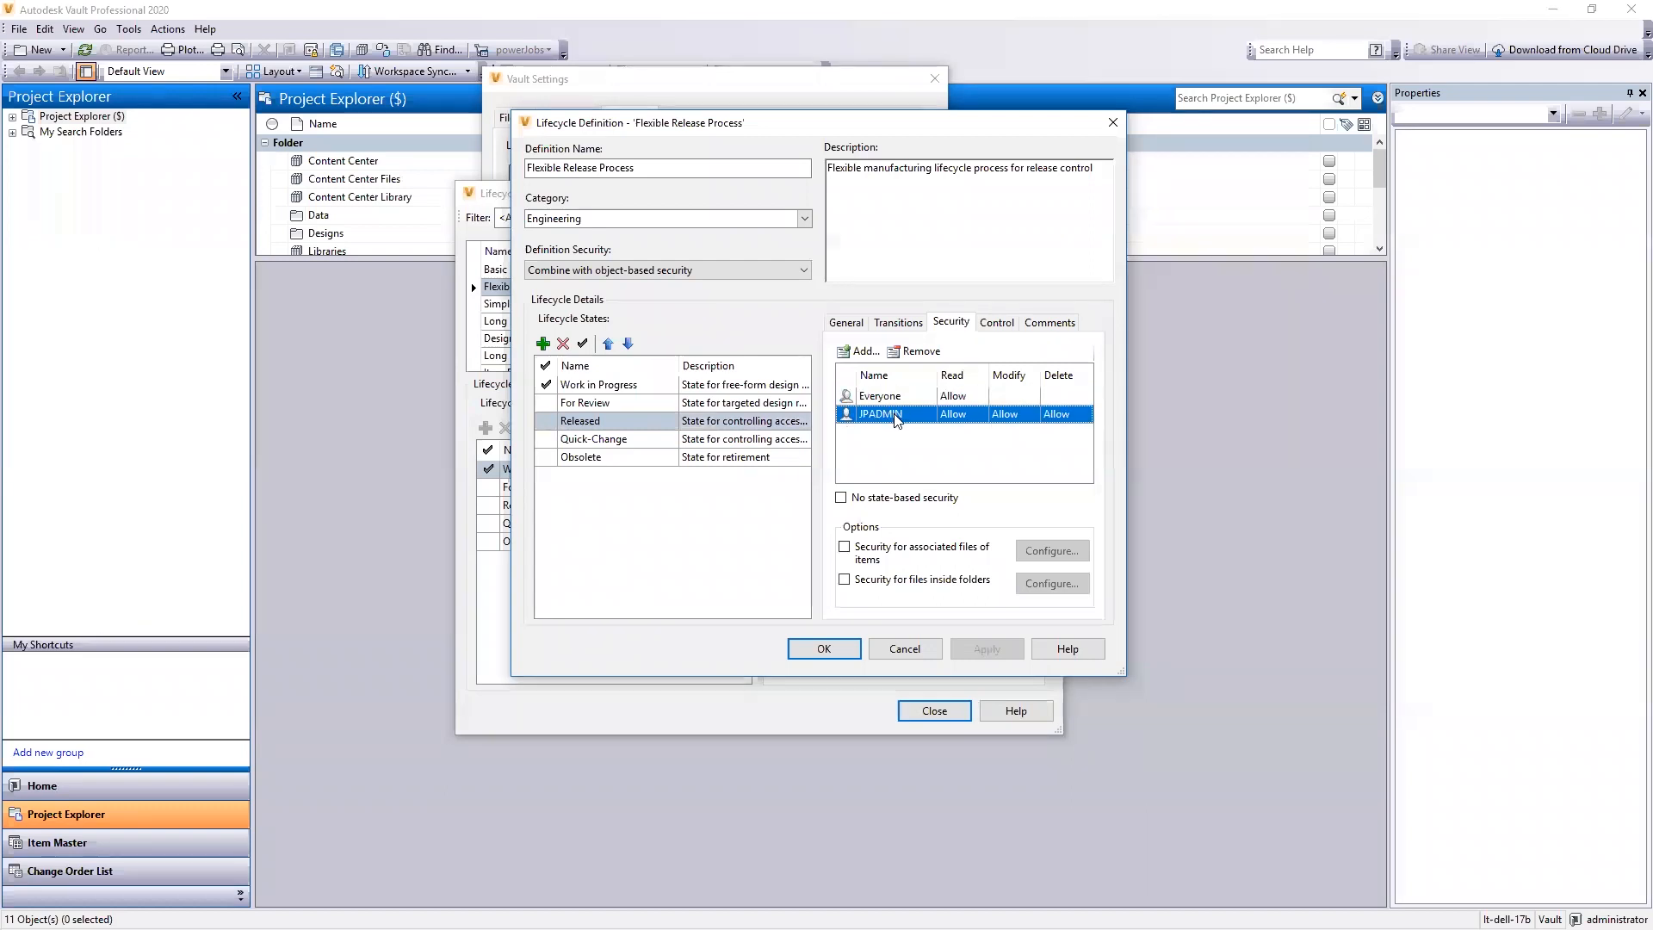
# - Remove the JPADMIN user from the Released state's security members and add it back from the Users list
pyautogui.click(863, 352)
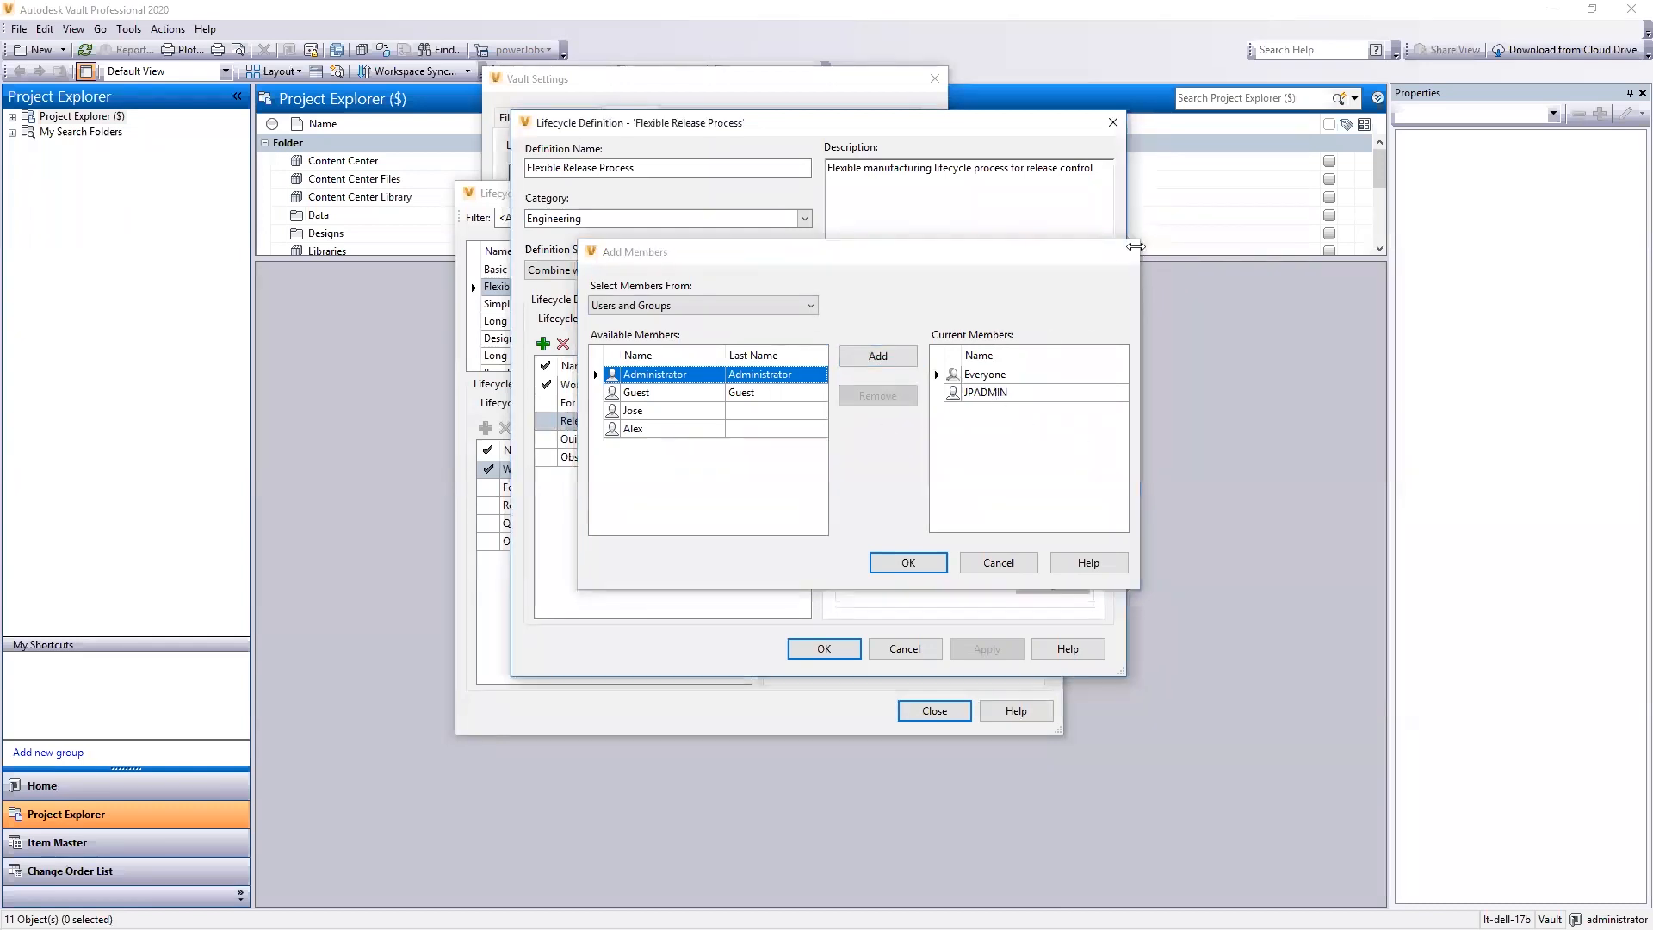
pyautogui.click(908, 562)
pyautogui.click(859, 352)
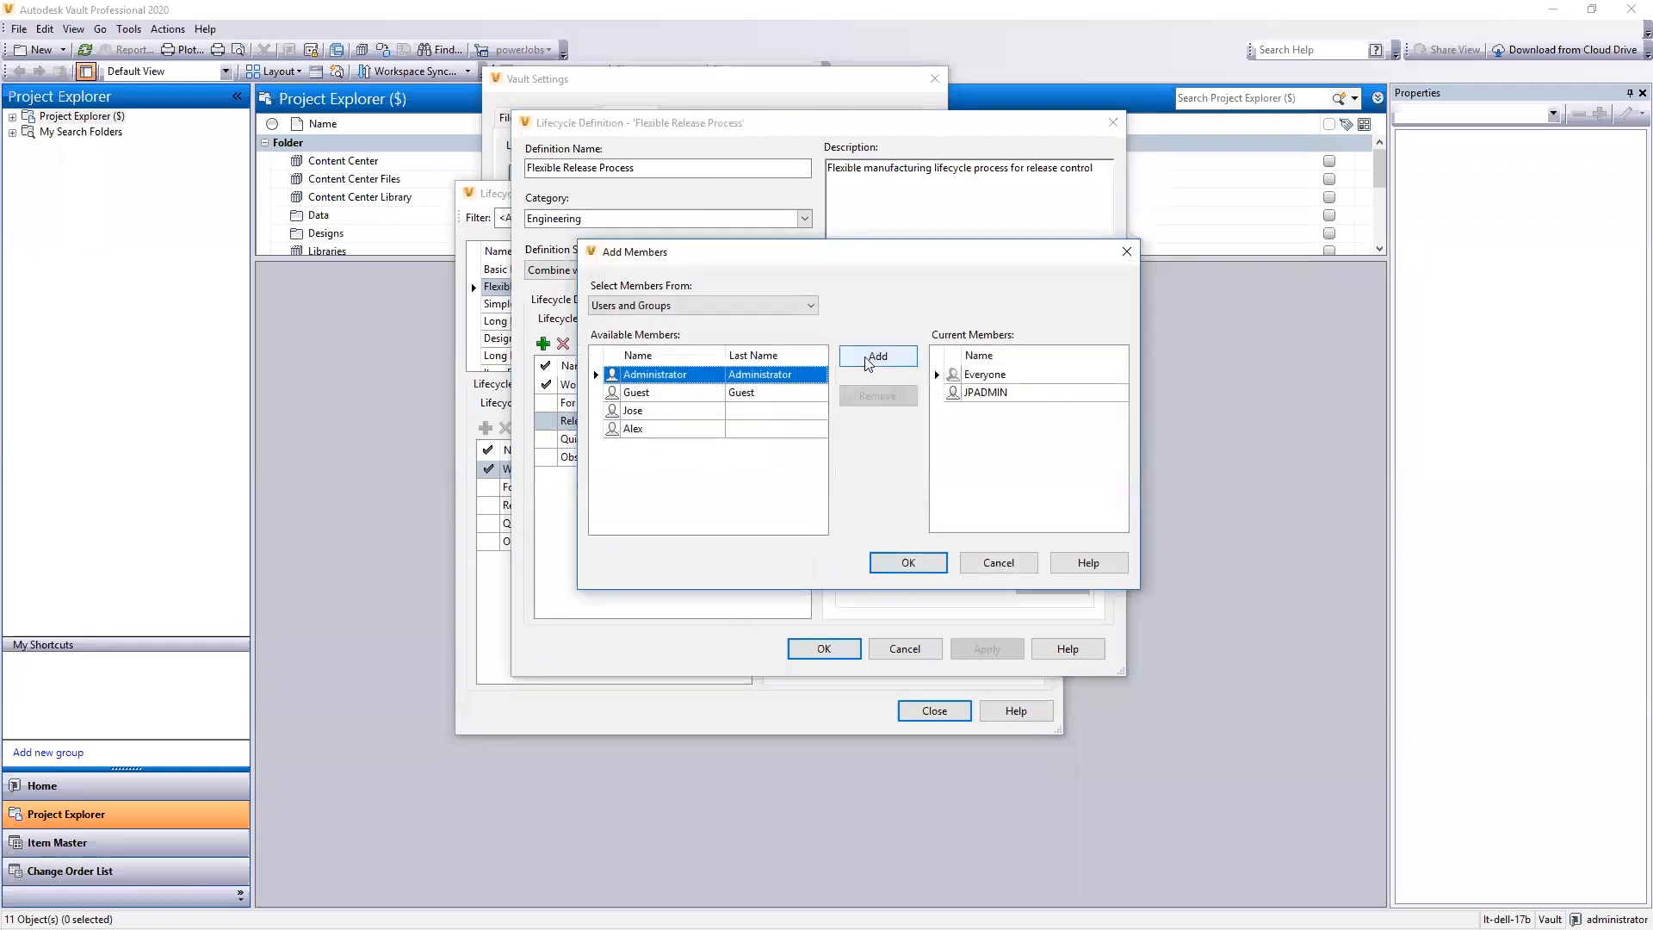
pyautogui.click(760, 309)
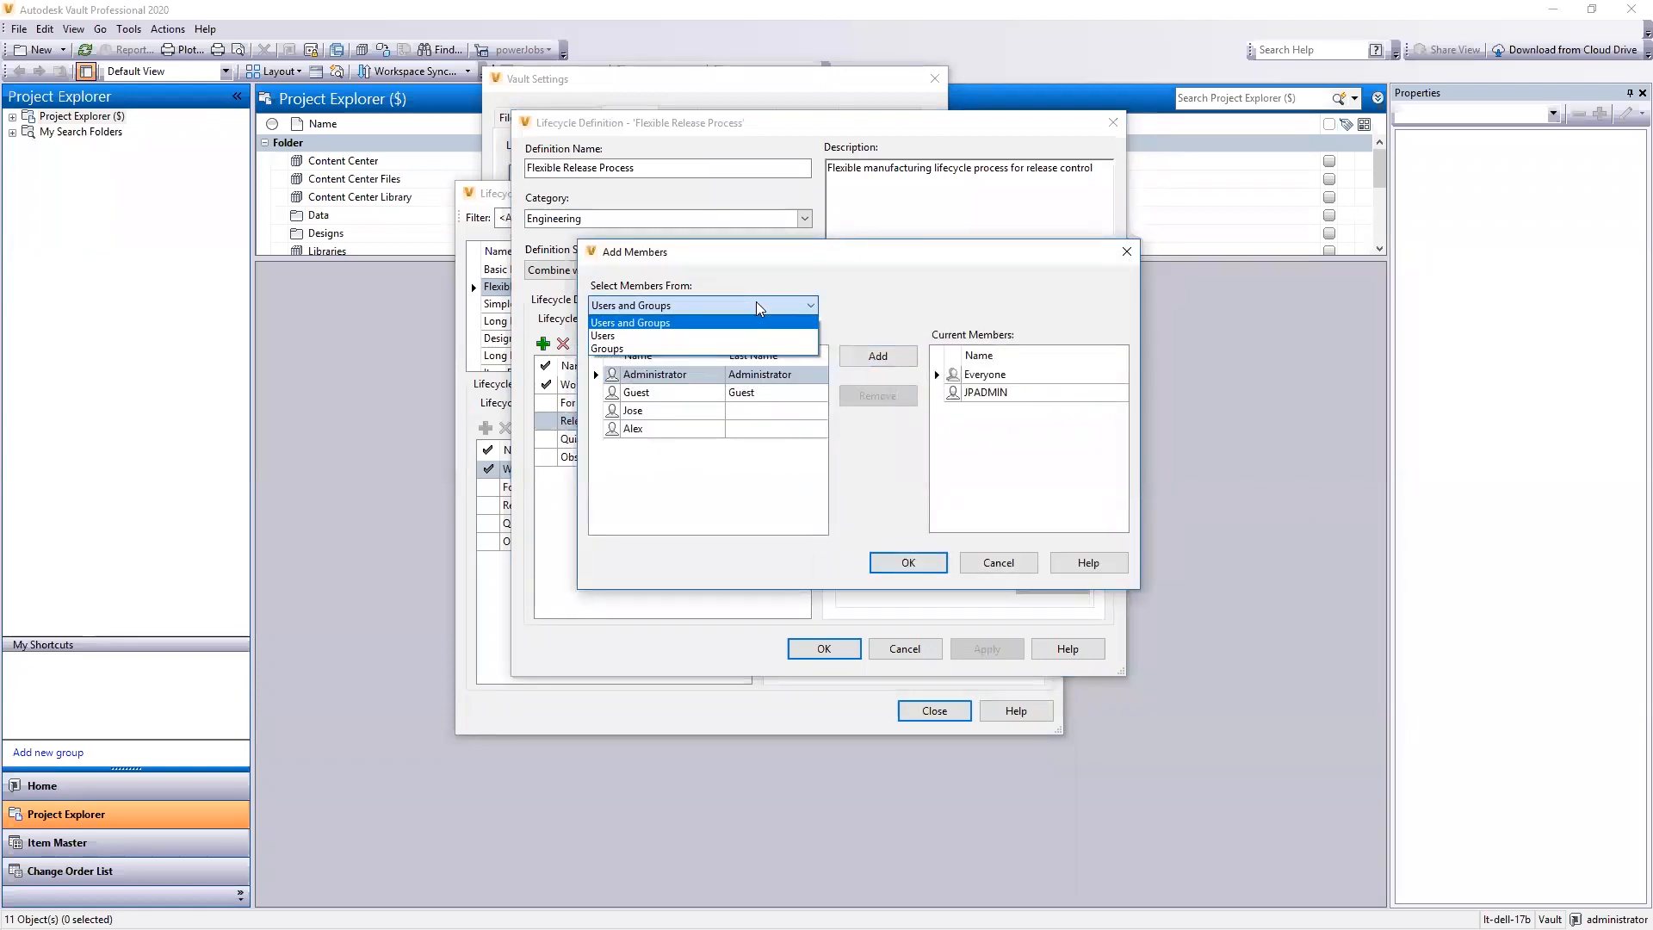
pyautogui.click(756, 336)
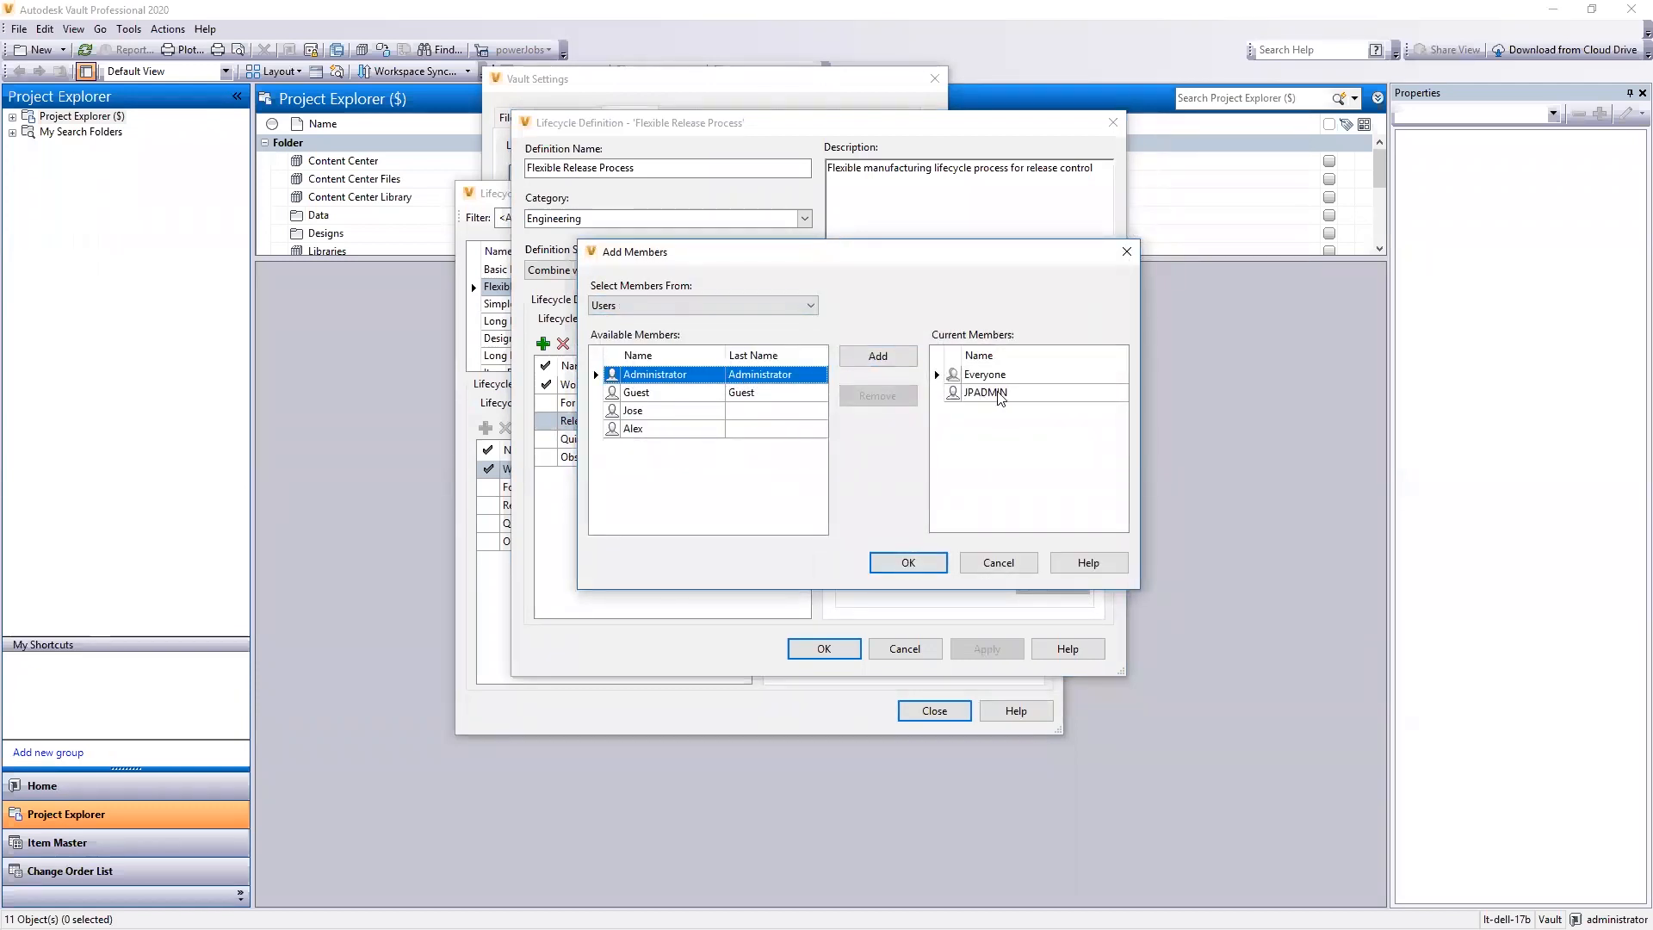
pyautogui.click(999, 394)
pyautogui.doubleClick(998, 396)
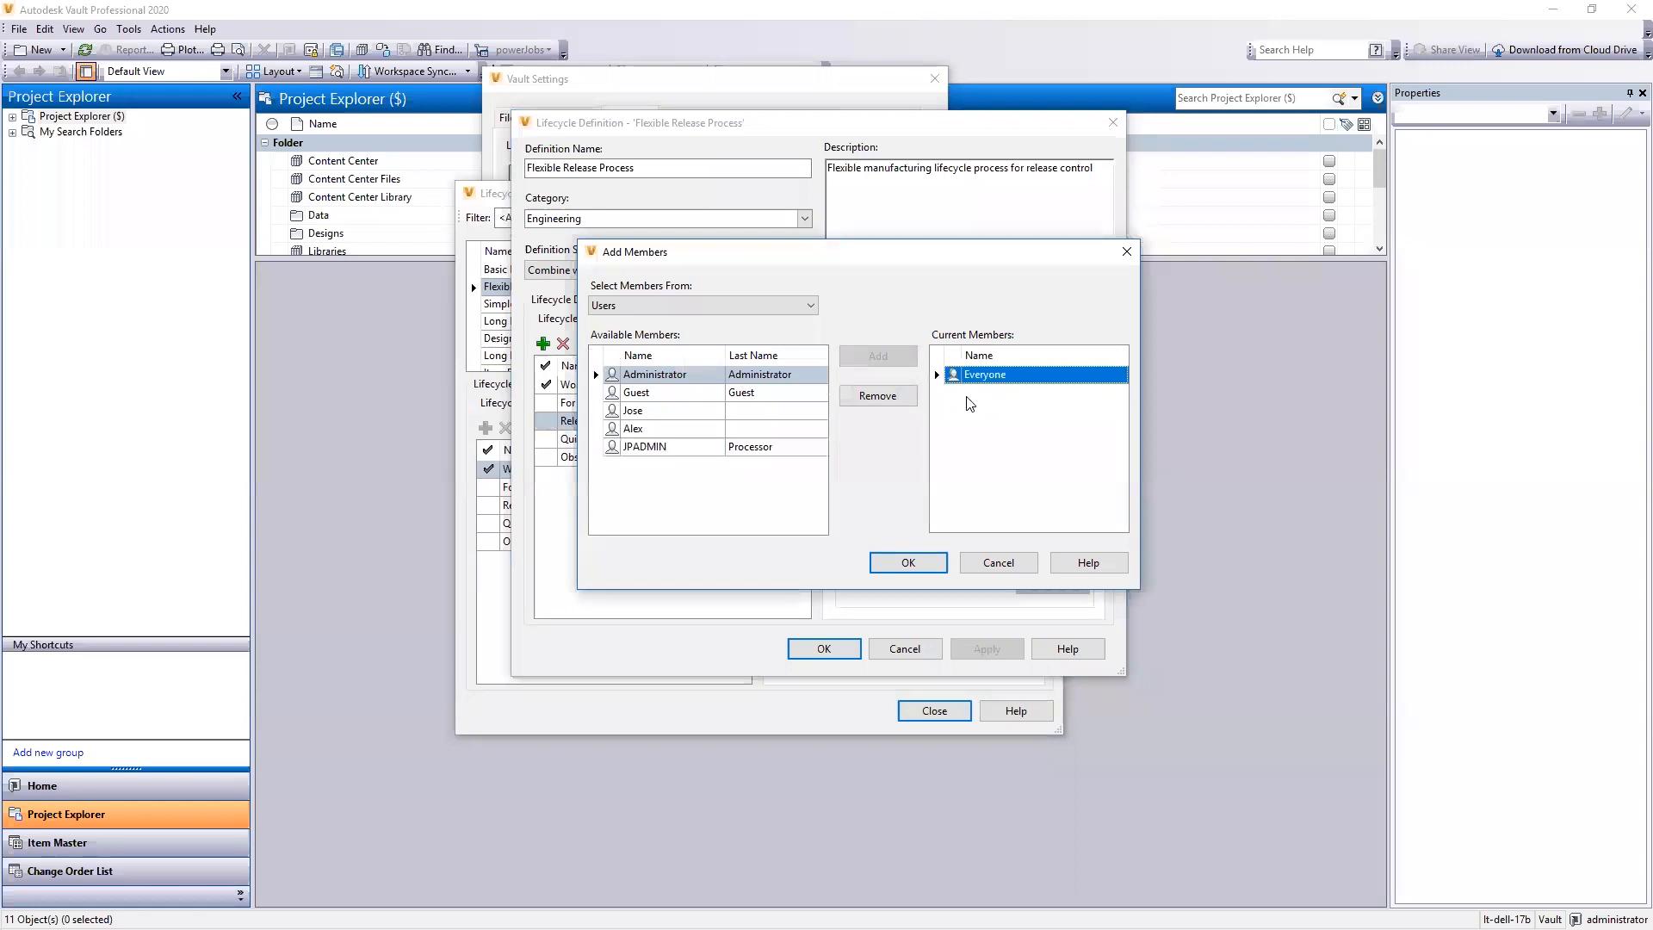
pyautogui.click(716, 447)
pyautogui.click(885, 360)
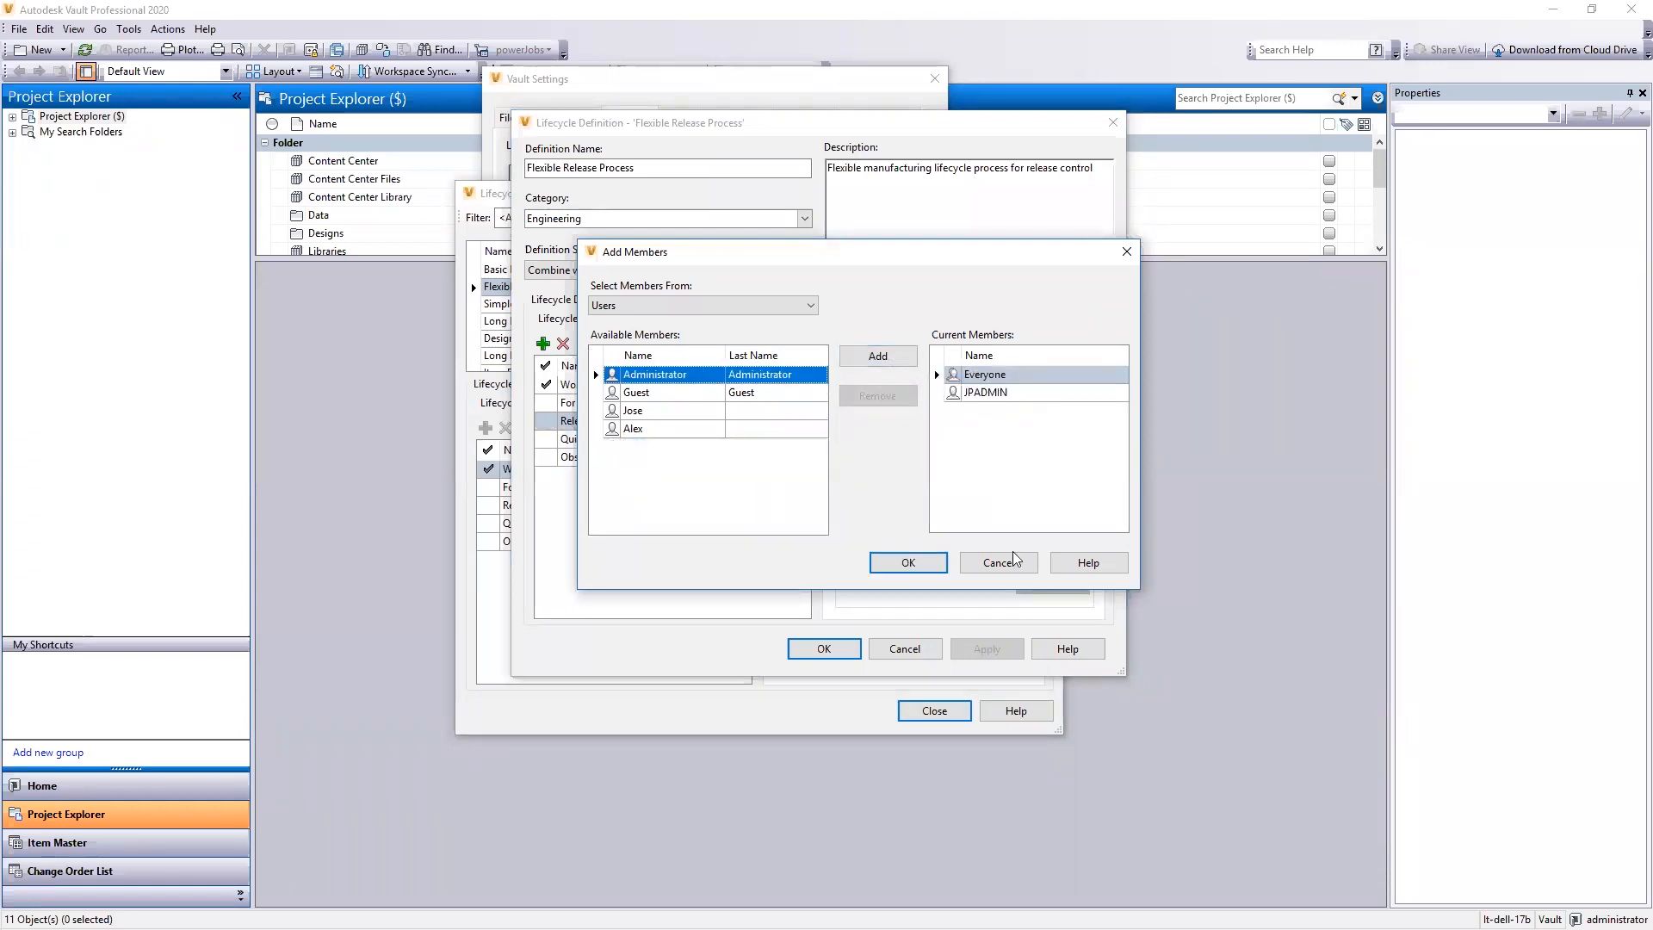
pyautogui.click(907, 566)
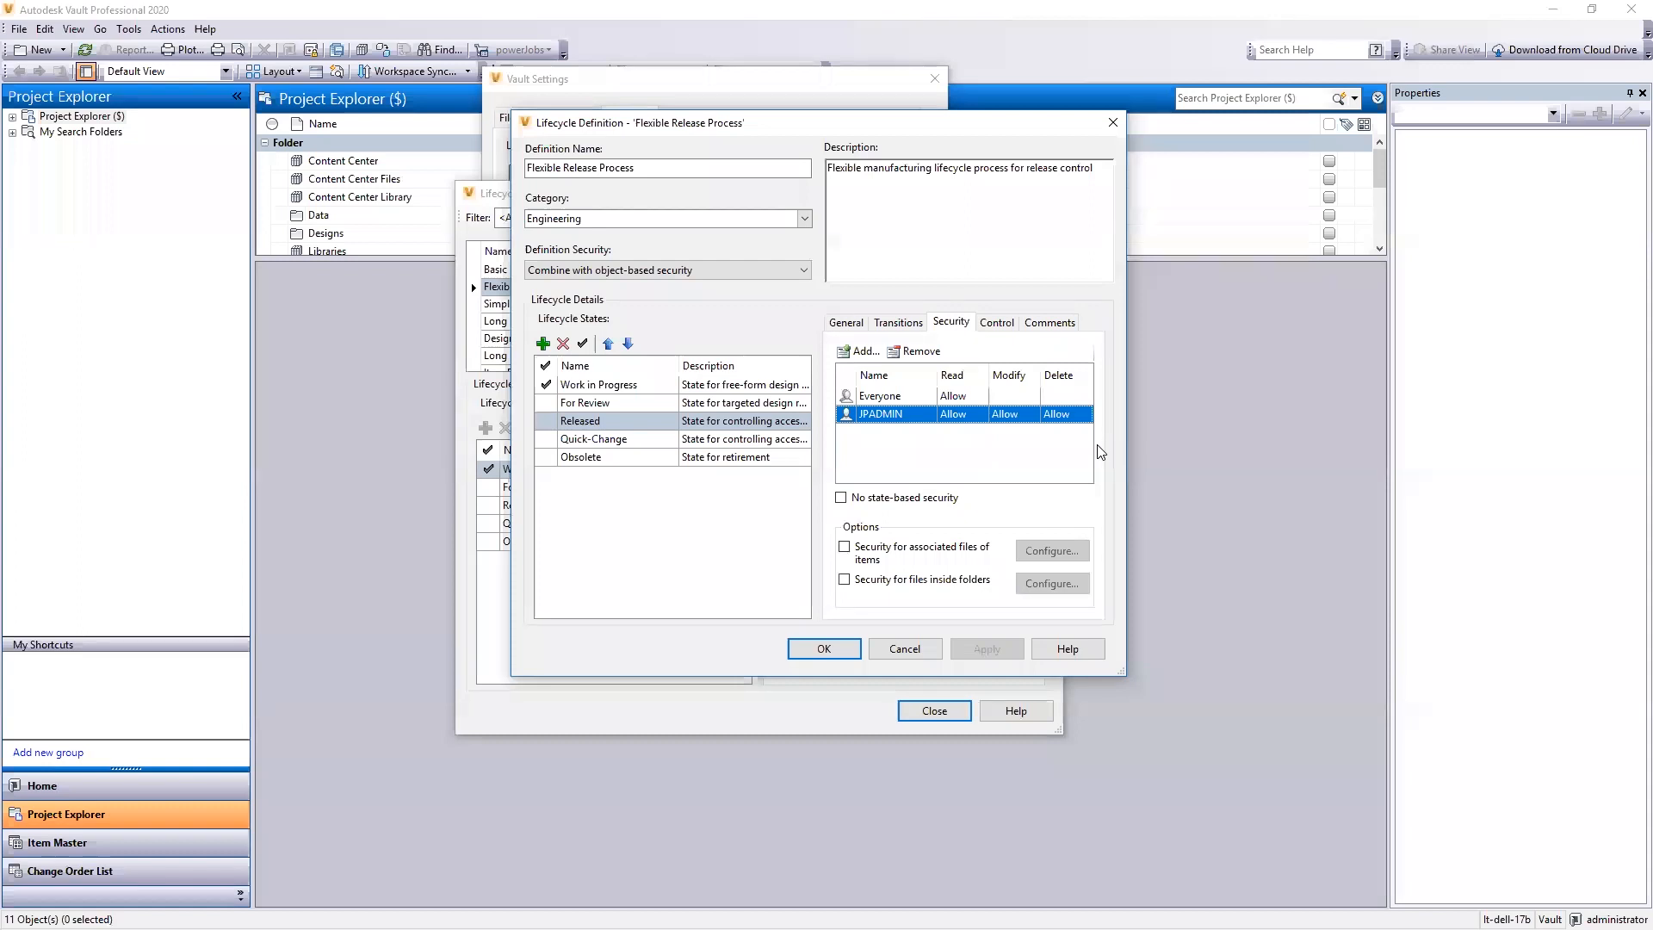
# - Set the For Review to Released transition to synchronize properties and update view using Job Server
pyautogui.click(912, 329)
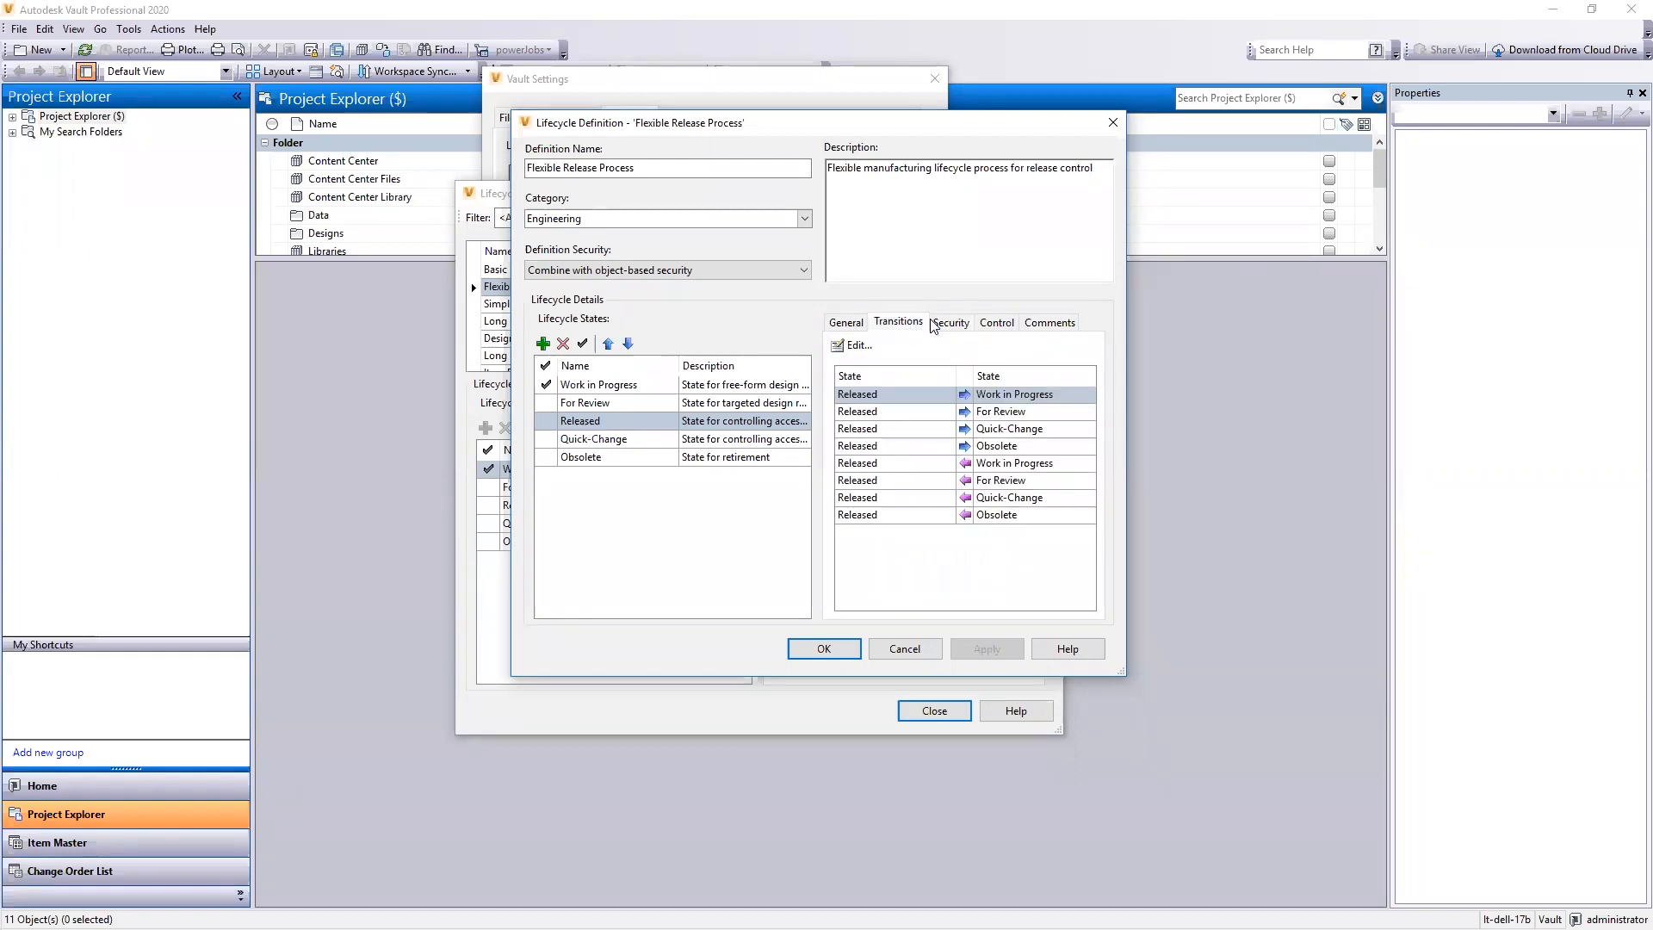
pyautogui.click(941, 325)
pyautogui.click(918, 326)
pyautogui.click(994, 482)
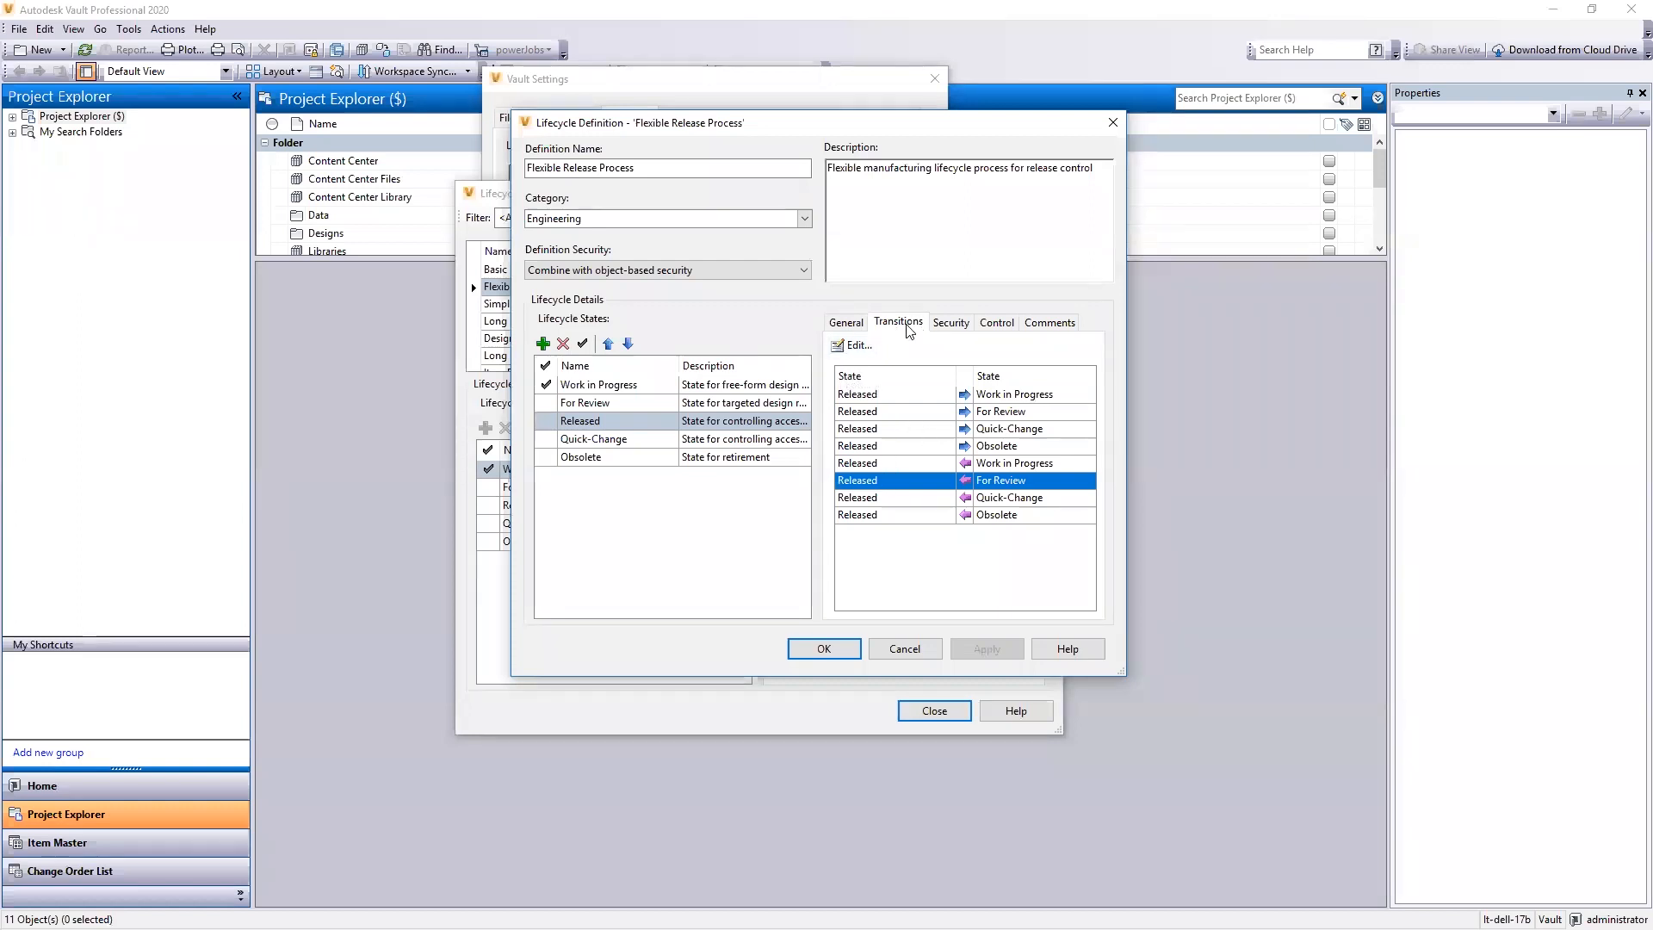
pyautogui.click(854, 345)
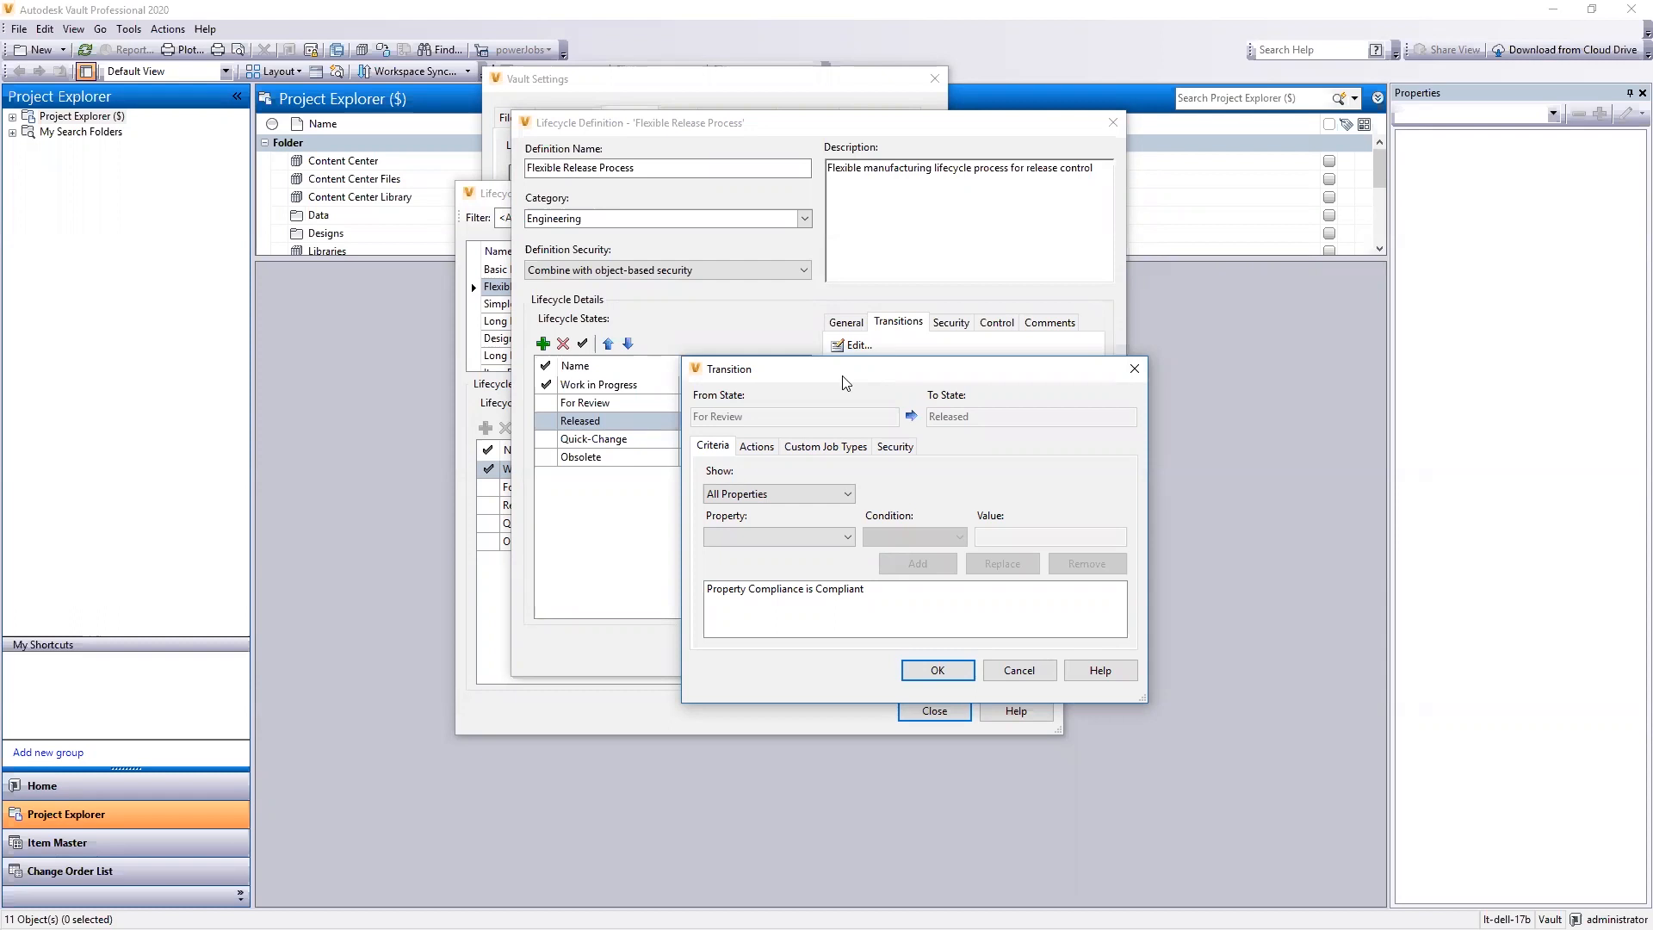
pyautogui.click(757, 446)
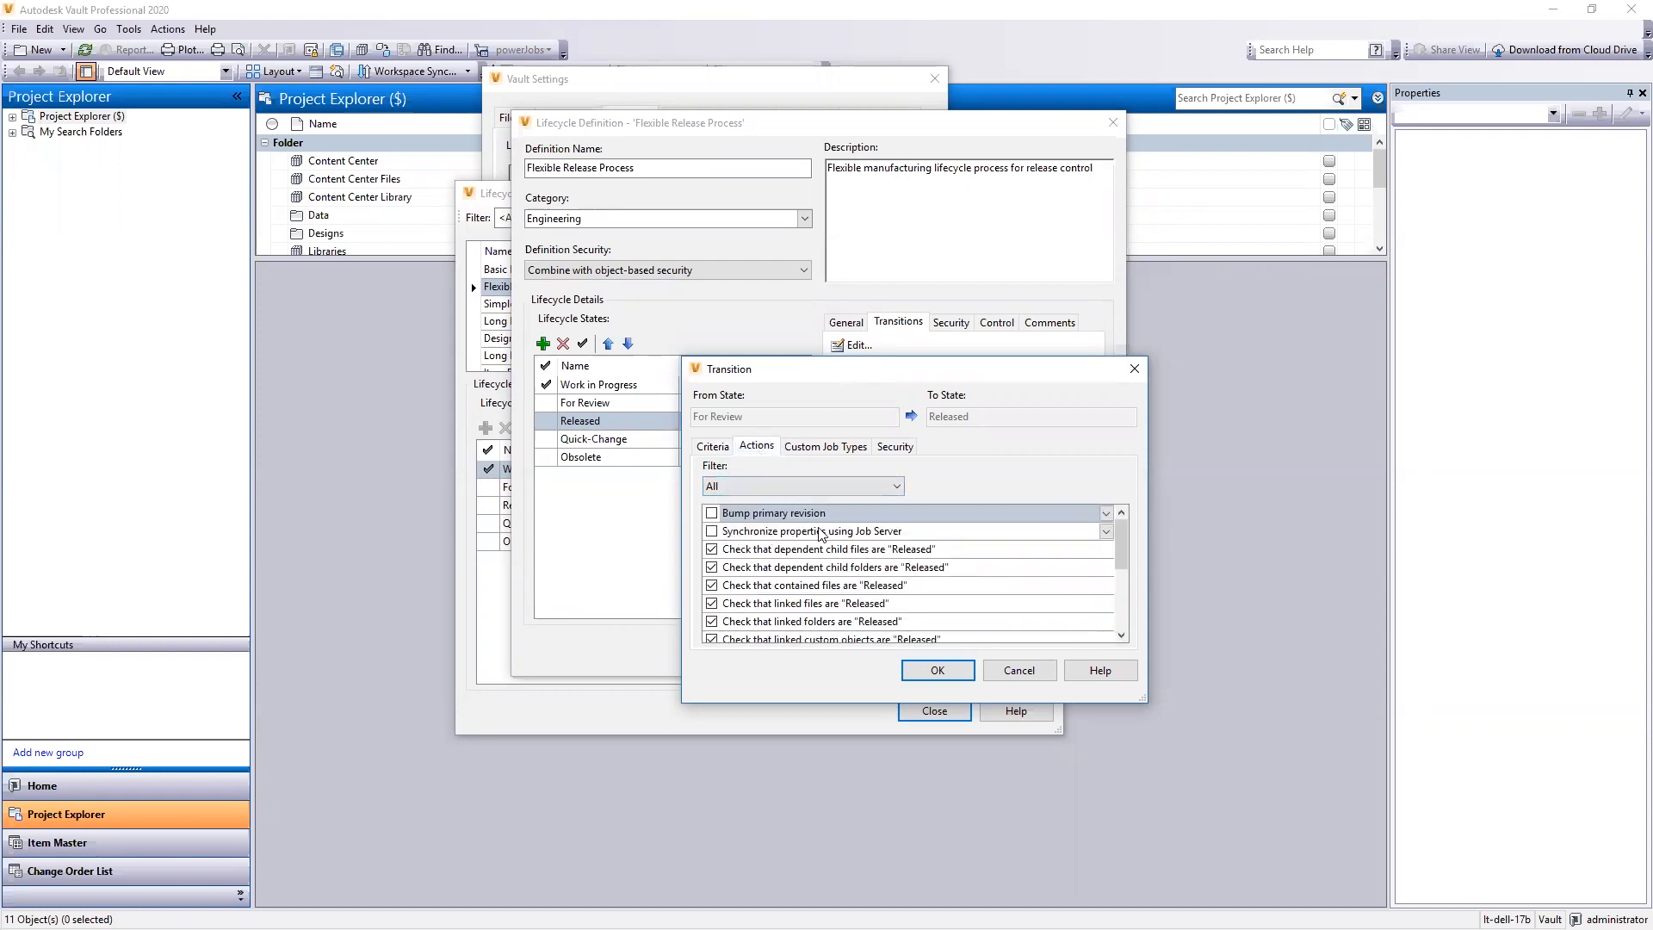
pyautogui.click(715, 532)
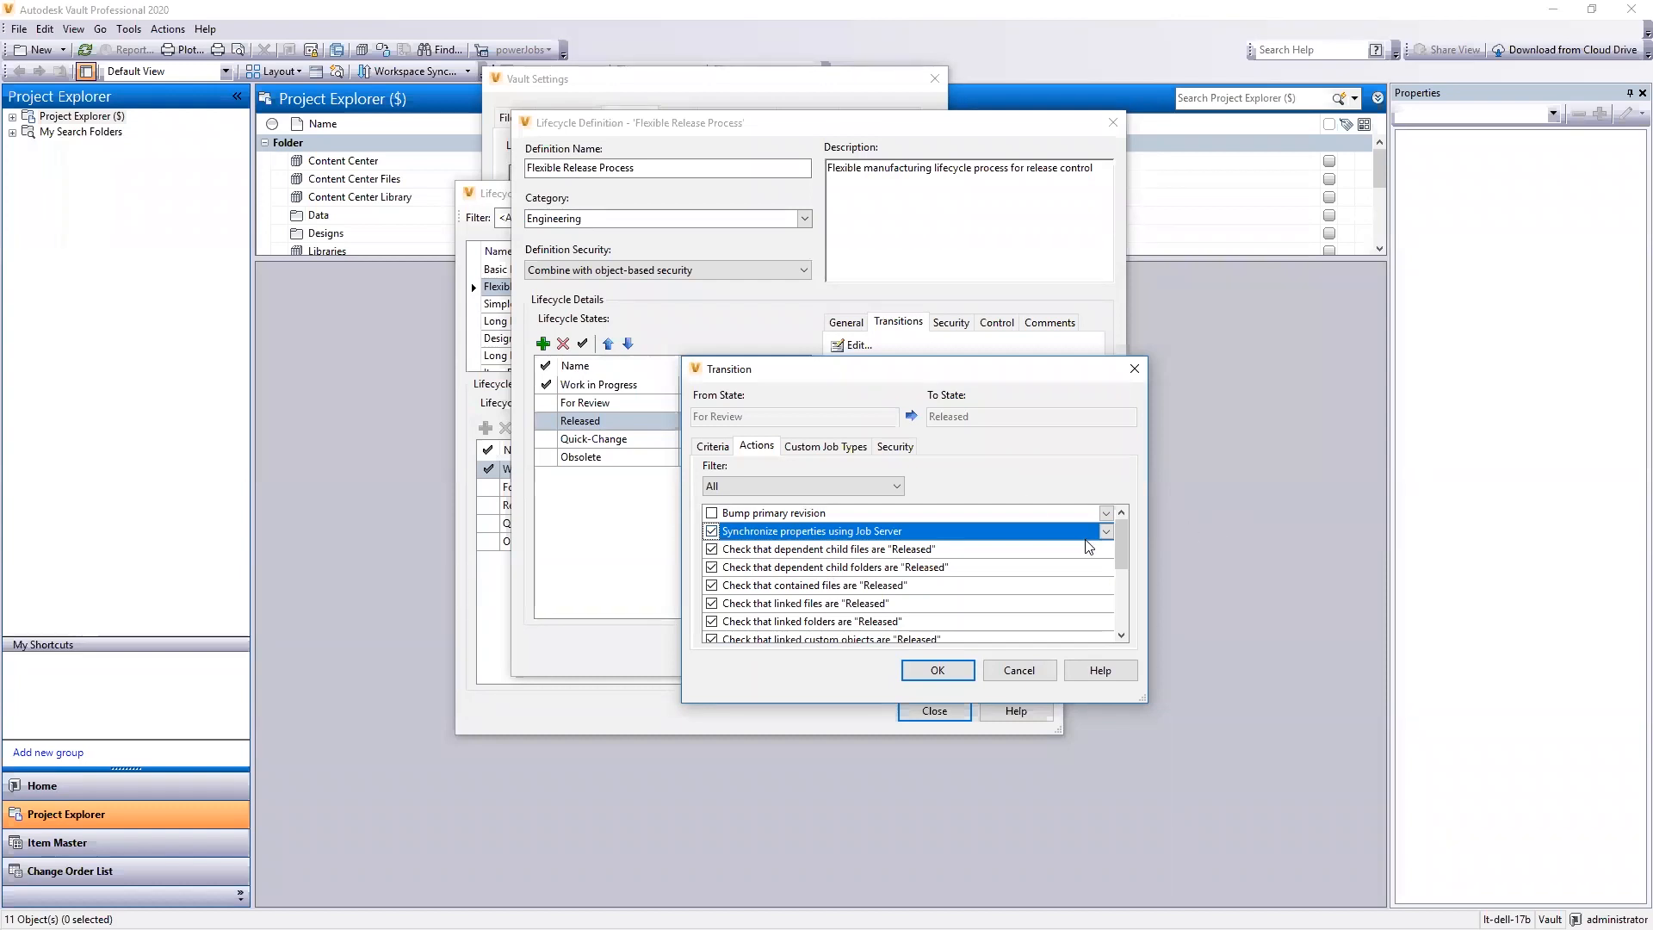
pyautogui.click(1106, 533)
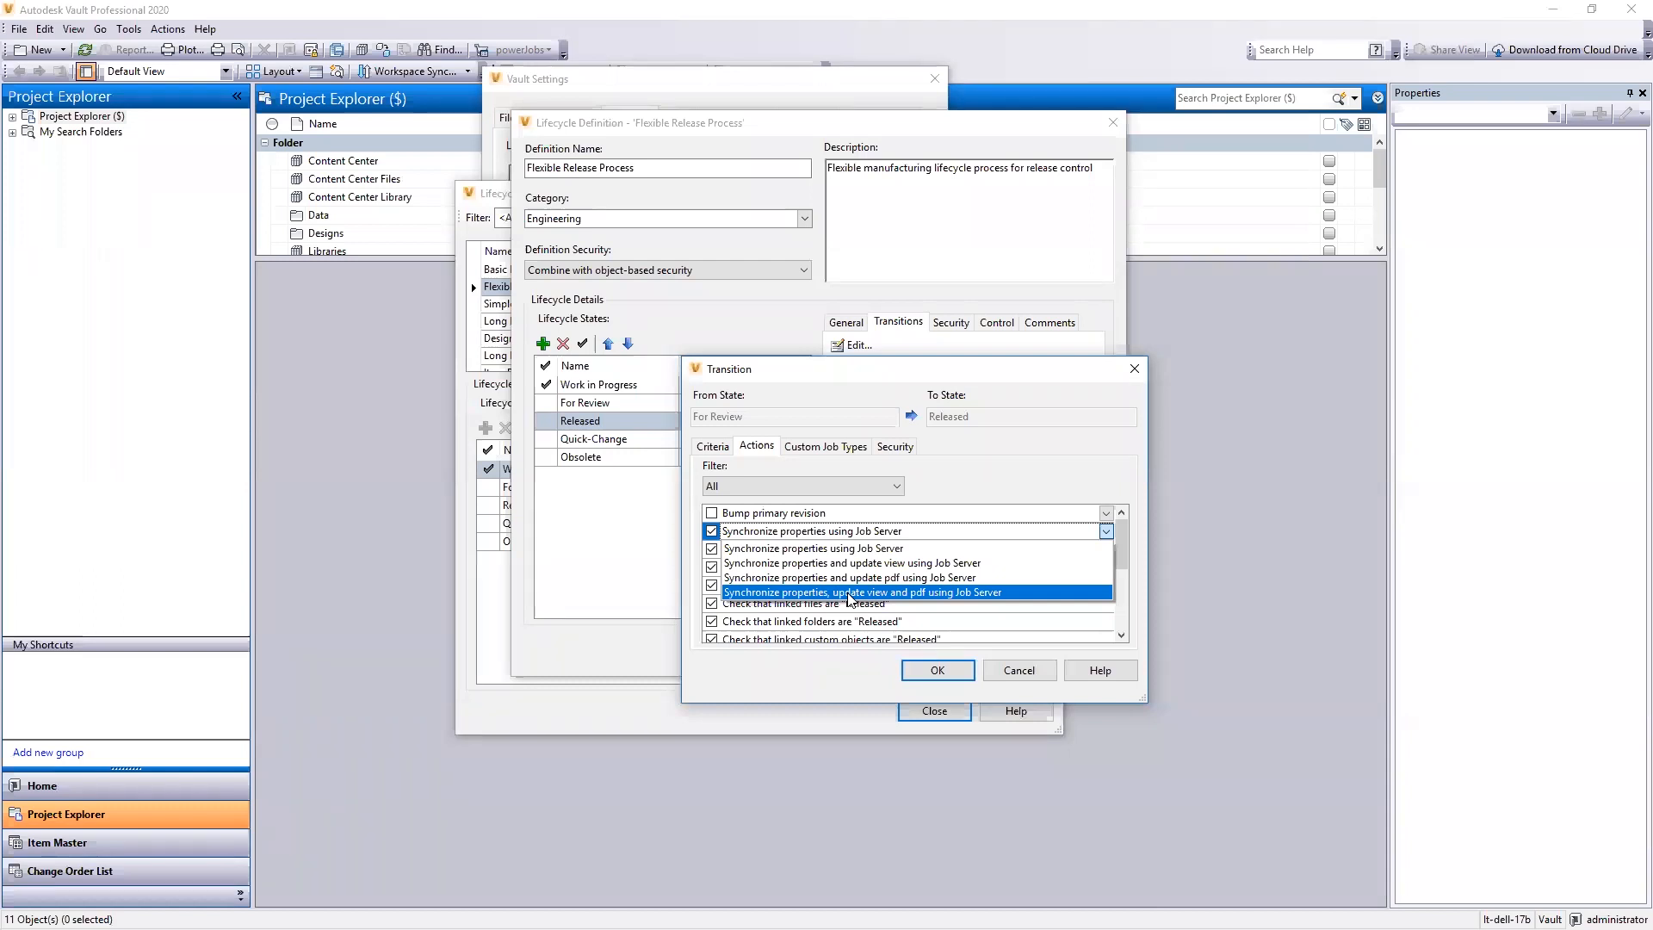
pyautogui.click(889, 570)
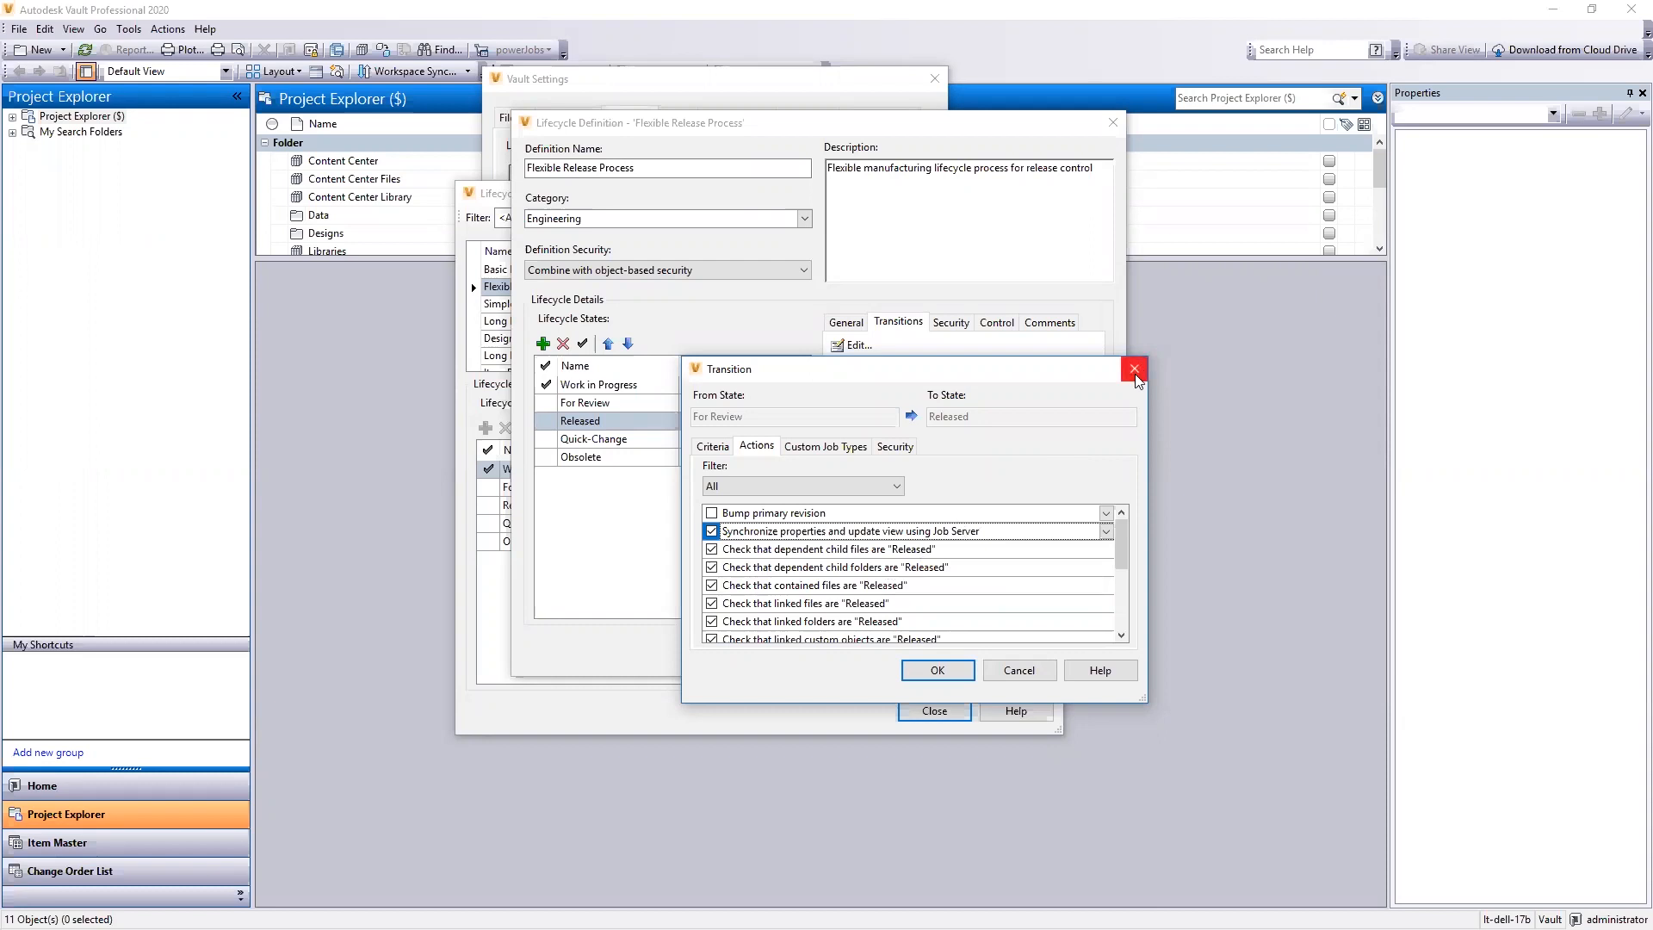
pyautogui.click(960, 673)
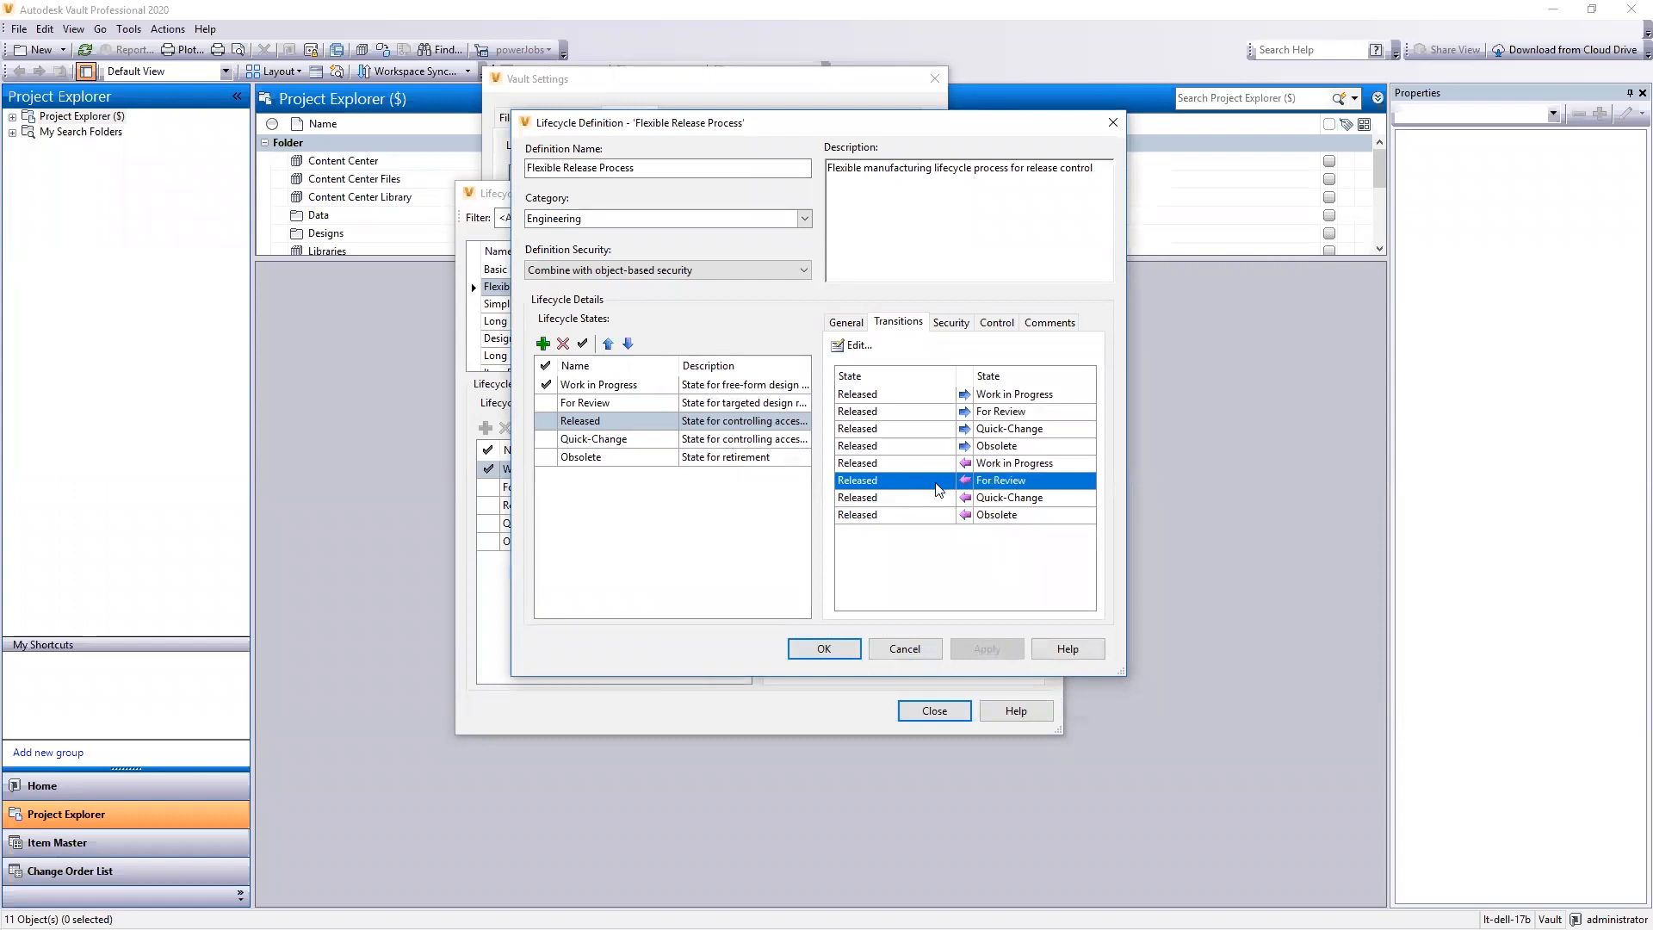
# - Check the security restrictions of the For Review to Released transition
pyautogui.click(950, 323)
pyautogui.click(902, 325)
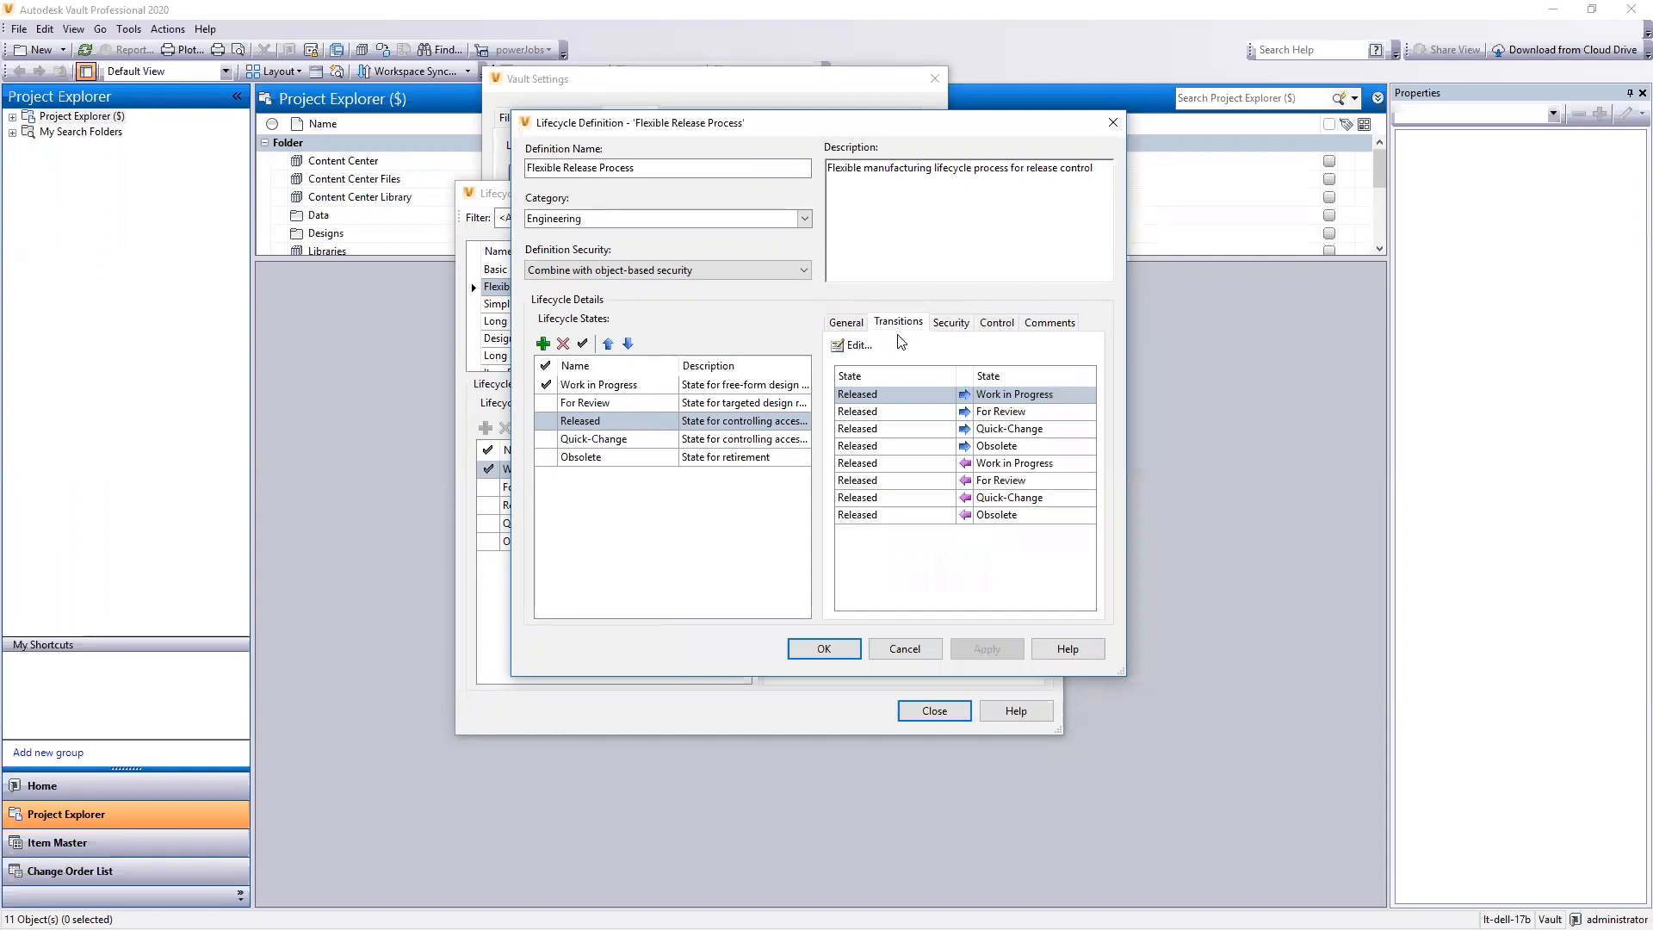
pyautogui.click(903, 481)
pyautogui.click(855, 345)
pyautogui.click(899, 448)
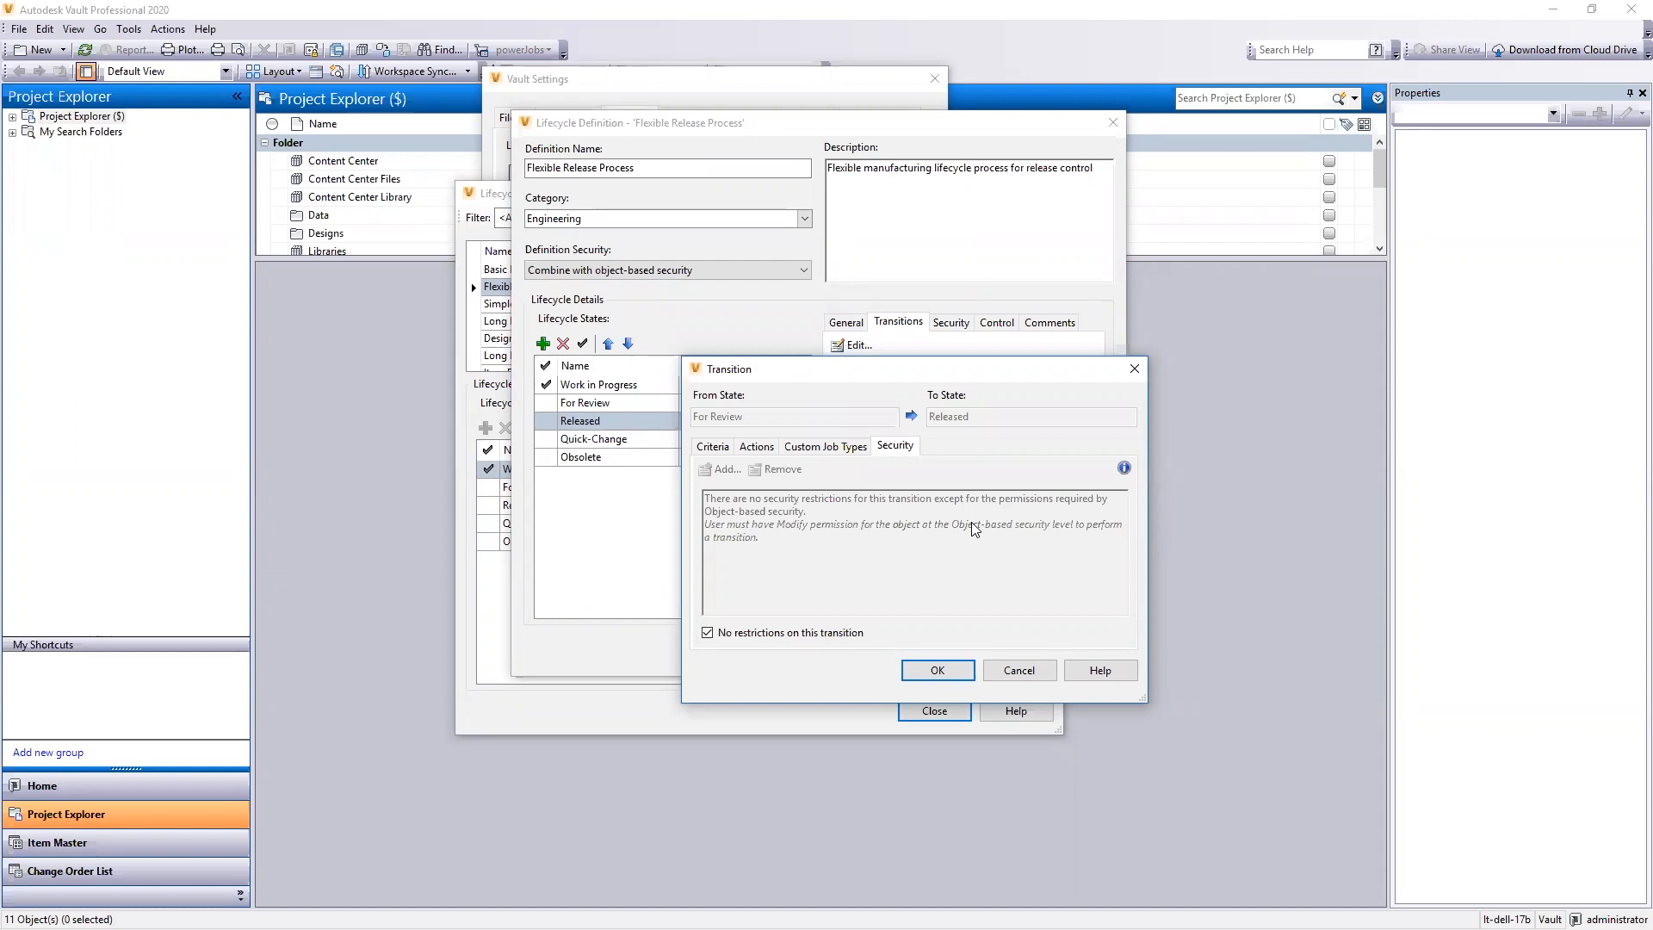
pyautogui.click(956, 665)
# - Save the Flexible Release Process definition and close the lifecycle definitions and vault settings
pyautogui.click(822, 650)
pyautogui.click(934, 711)
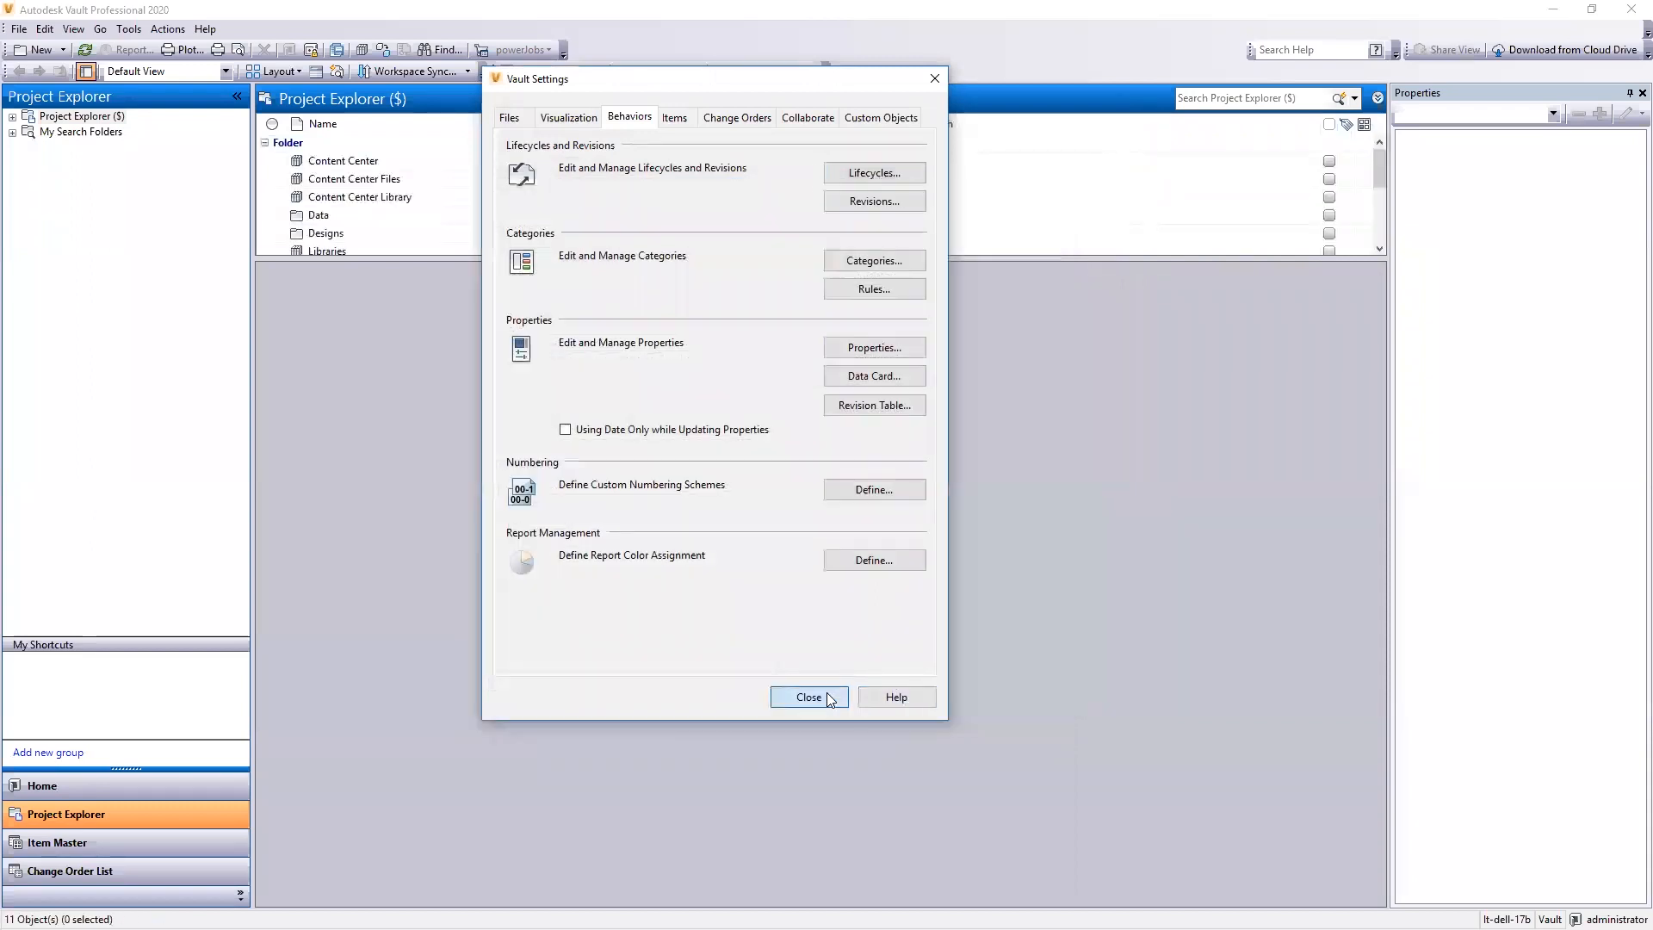
pyautogui.click(809, 696)
# - Change the category of Assembly1.iam in the Data folder to Engineering and check its lifecycle definition
pyautogui.click(333, 215)
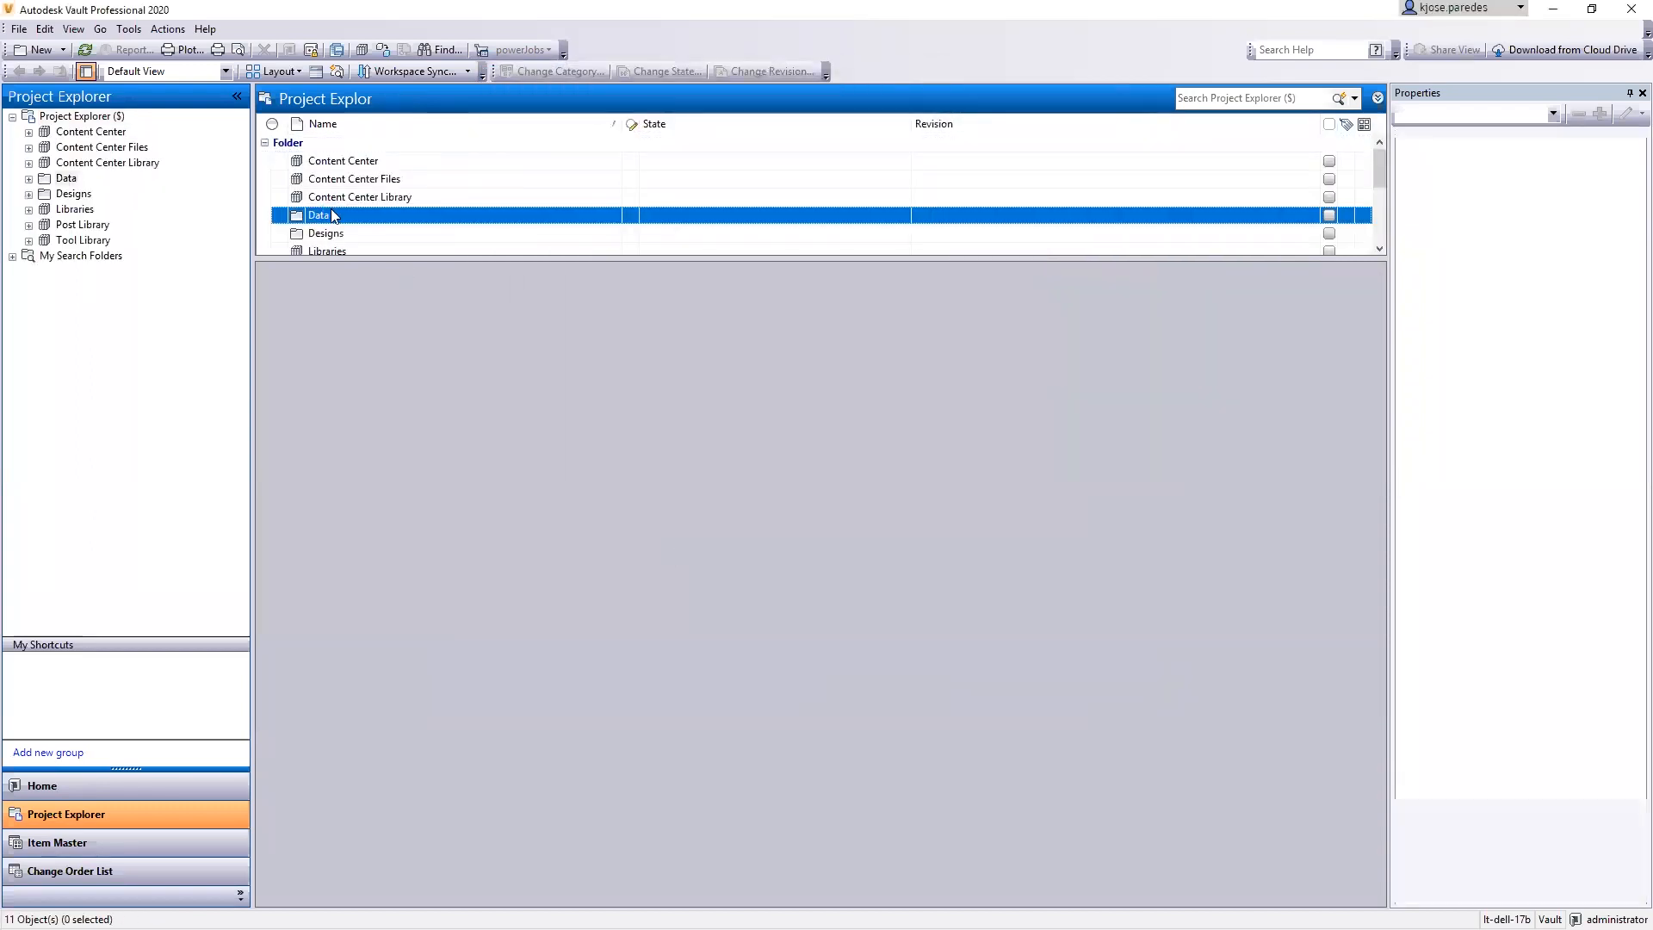
pyautogui.doubleClick(332, 216)
pyautogui.click(380, 232)
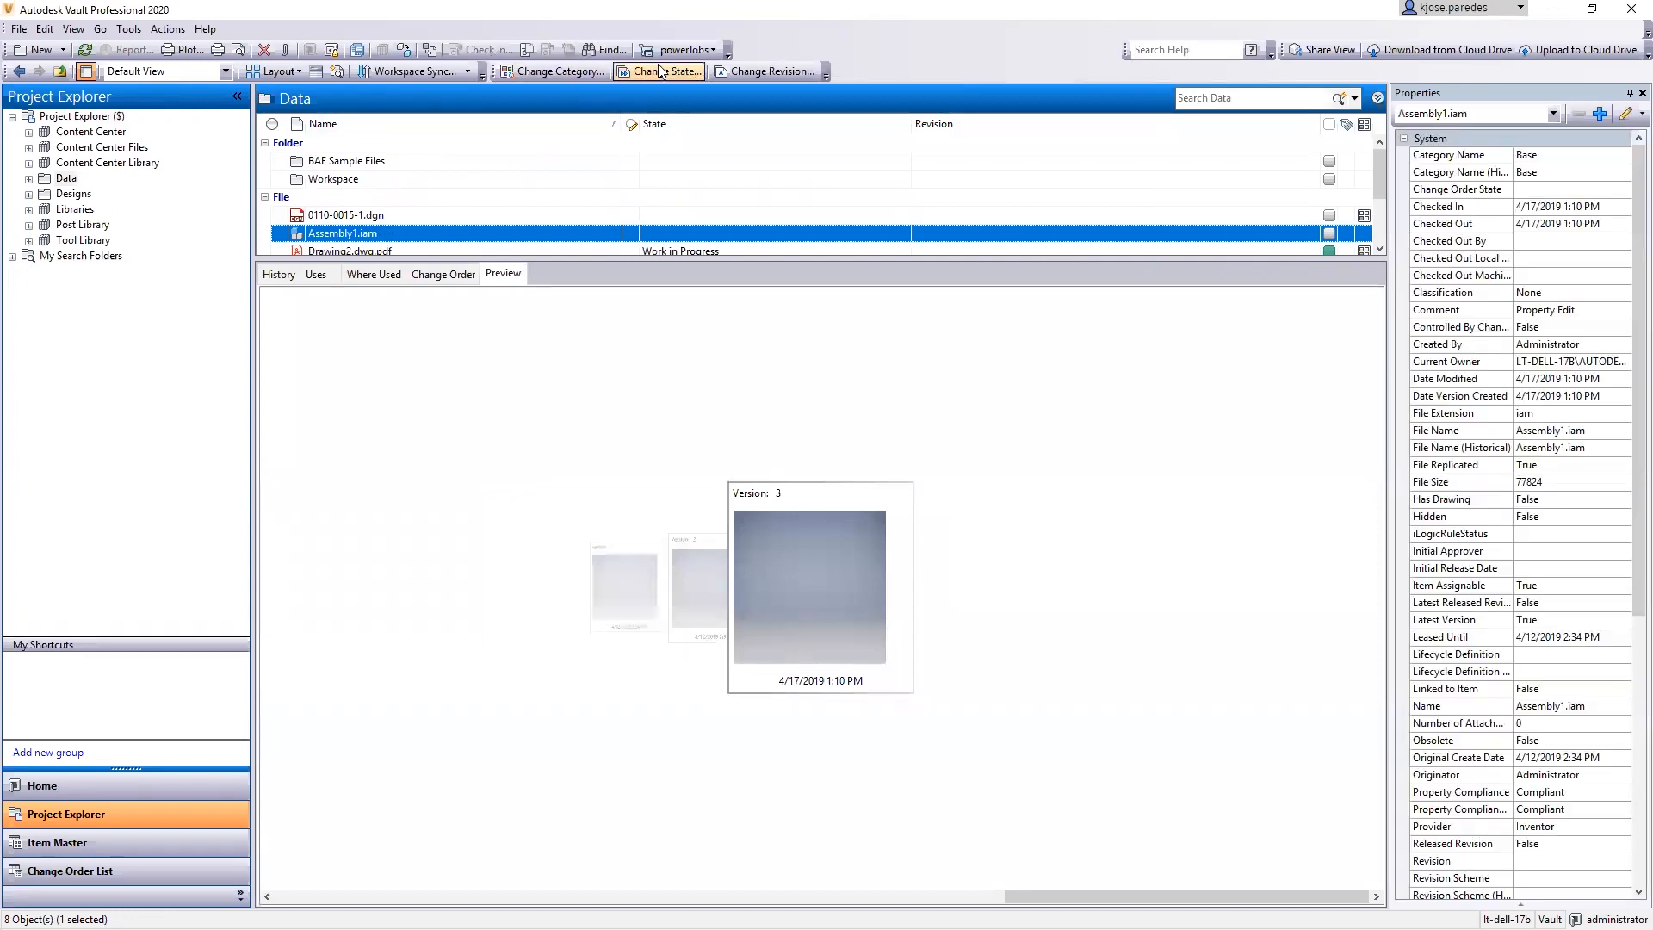
pyautogui.click(542, 70)
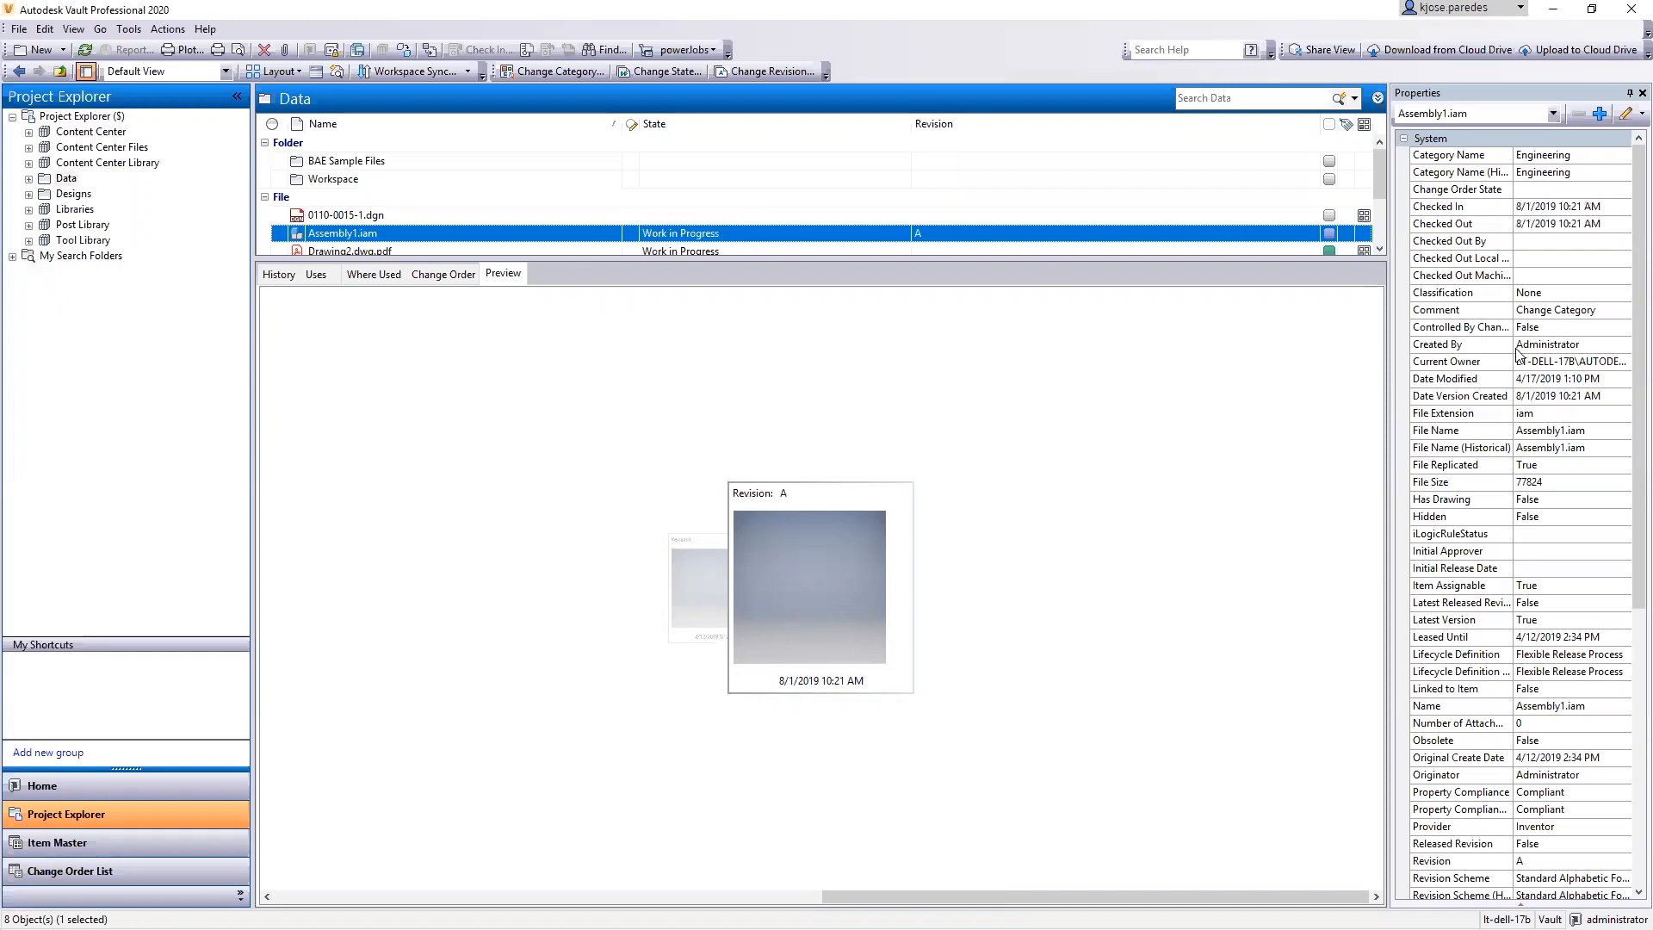
pyautogui.click(1538, 658)
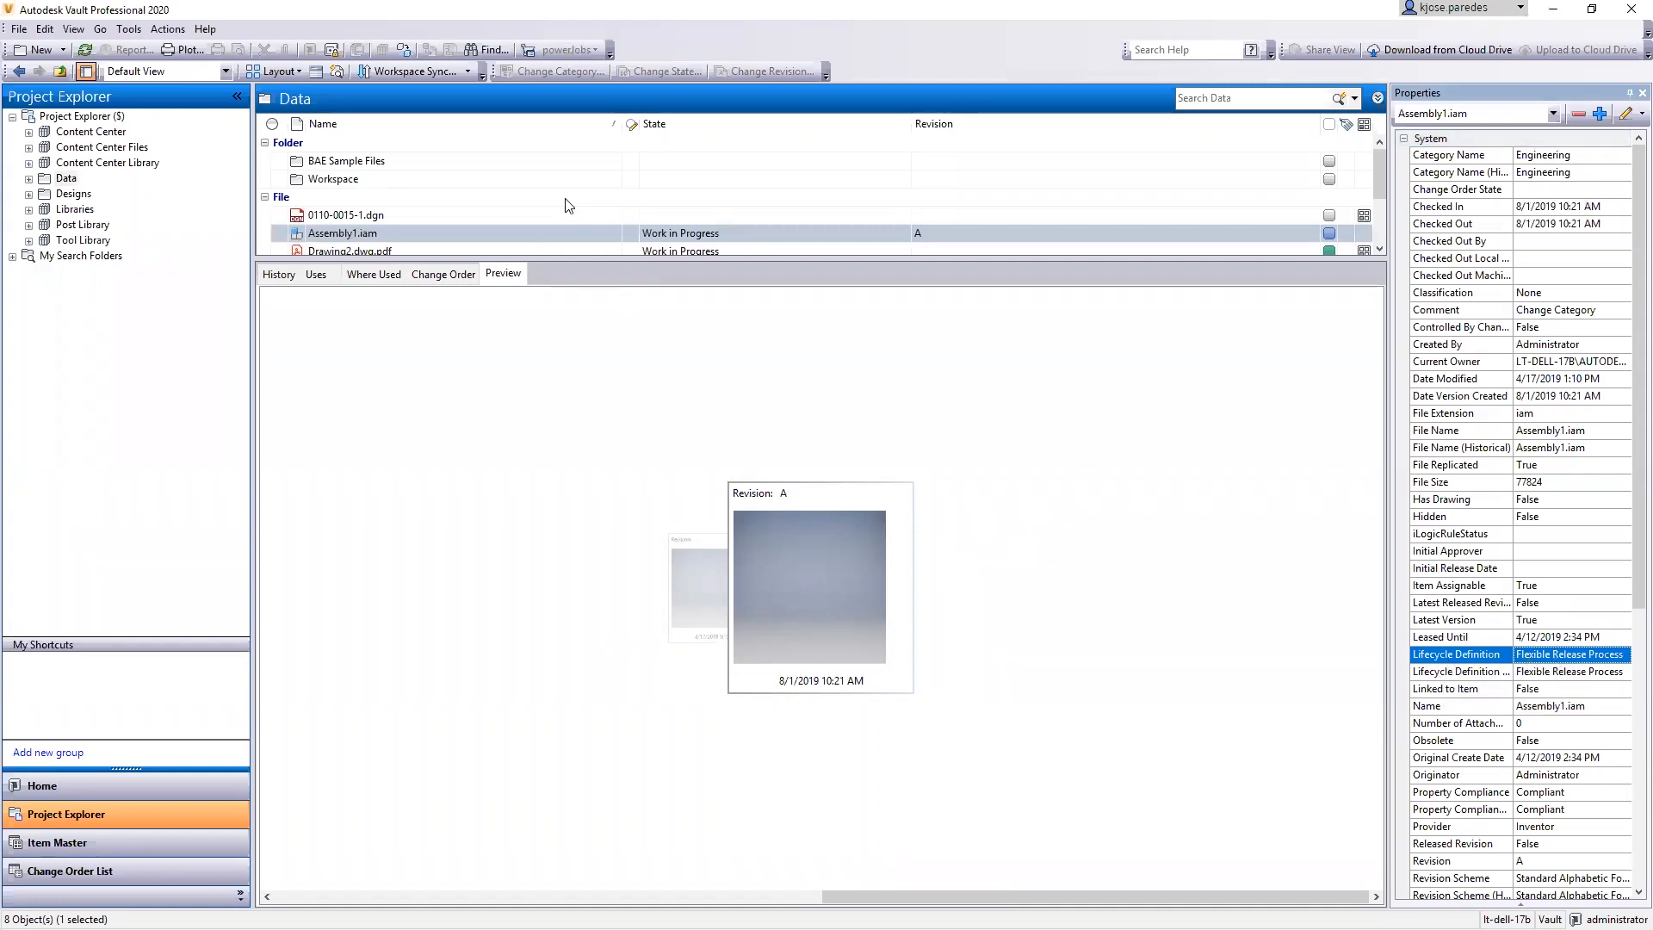
# - Change the lifecycle state of Assembly1.iam to For Review with the comment "Under review"
pyautogui.click(663, 72)
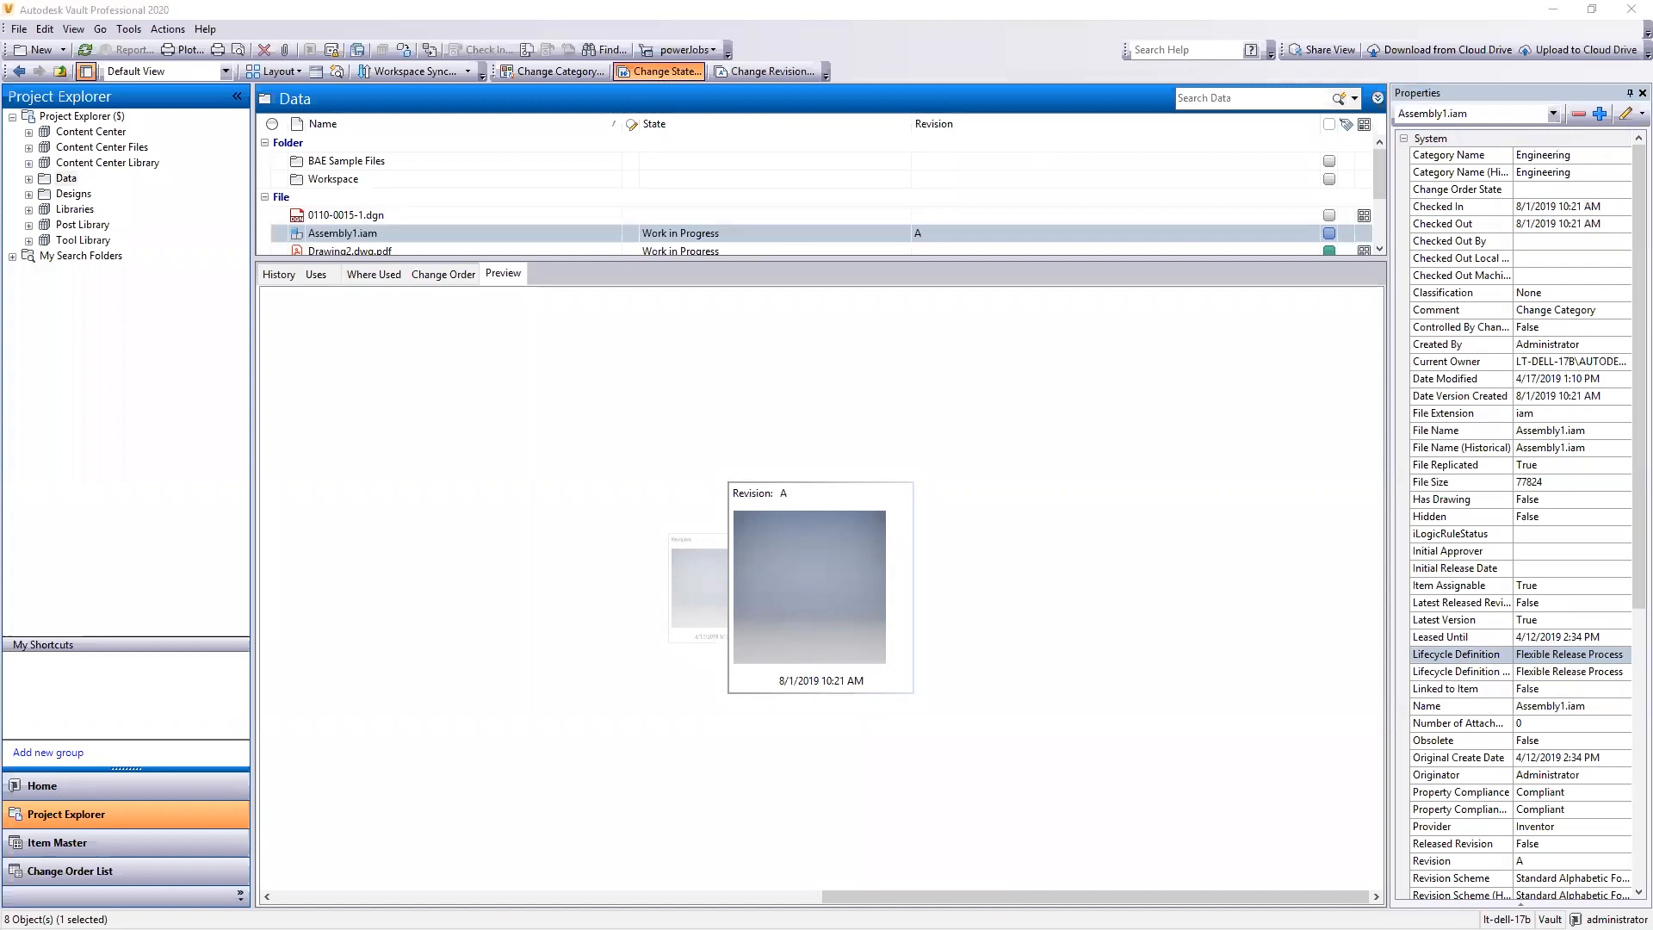
pyautogui.click(768, 165)
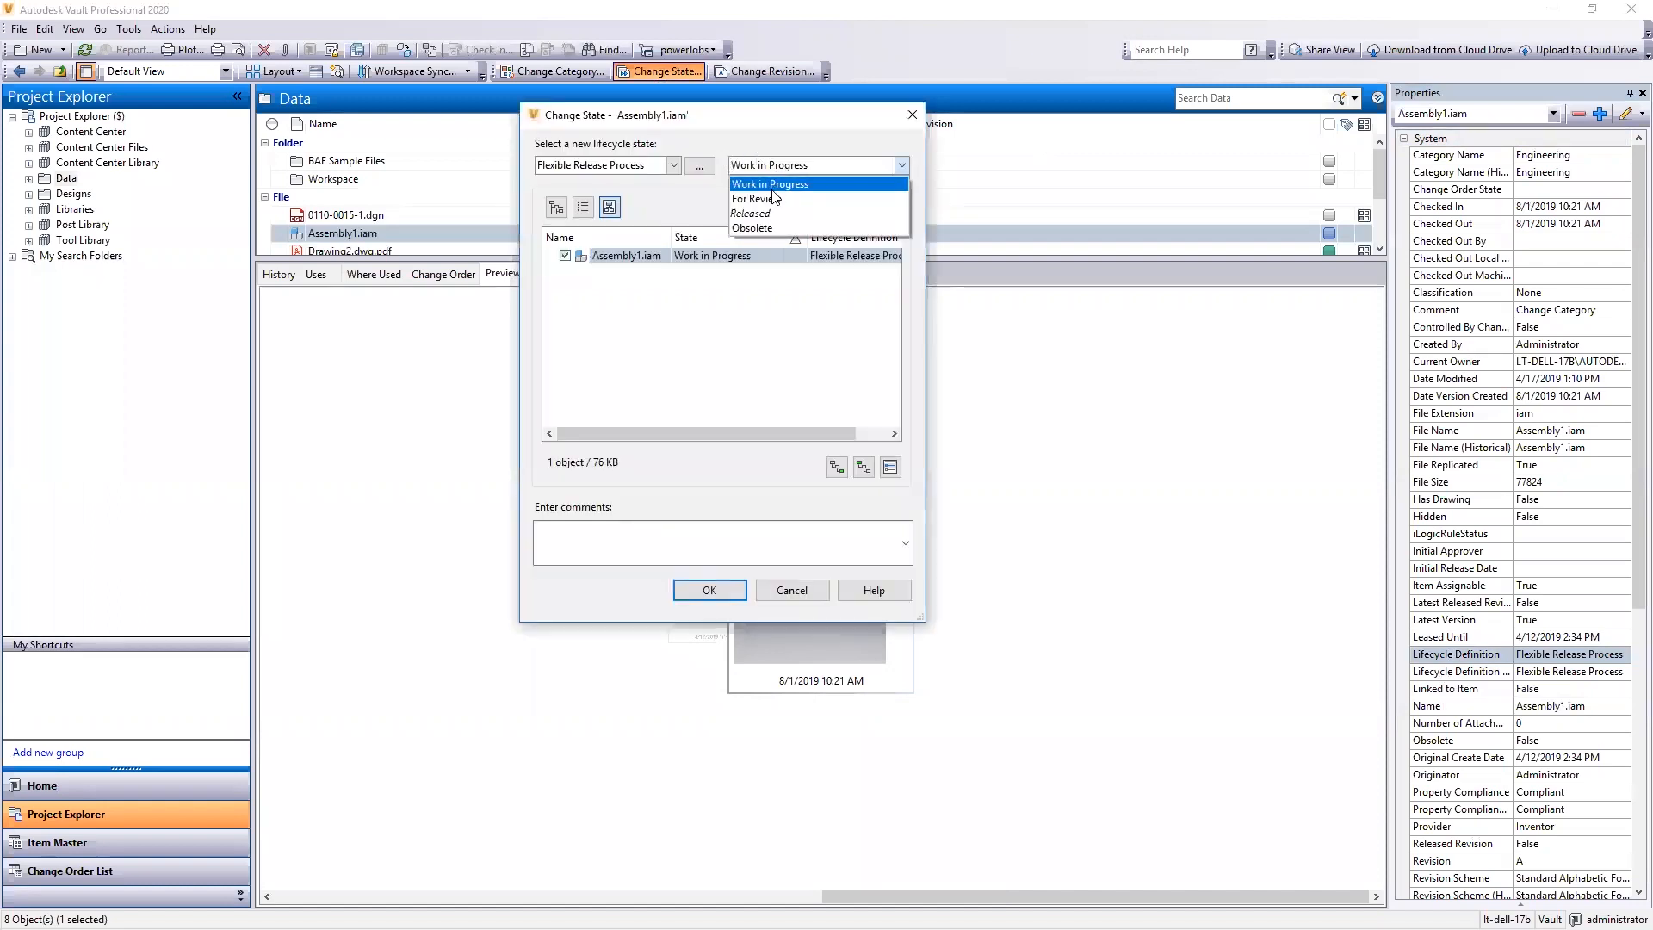
pyautogui.click(772, 198)
pyautogui.write('Under review')
pyautogui.click(709, 589)
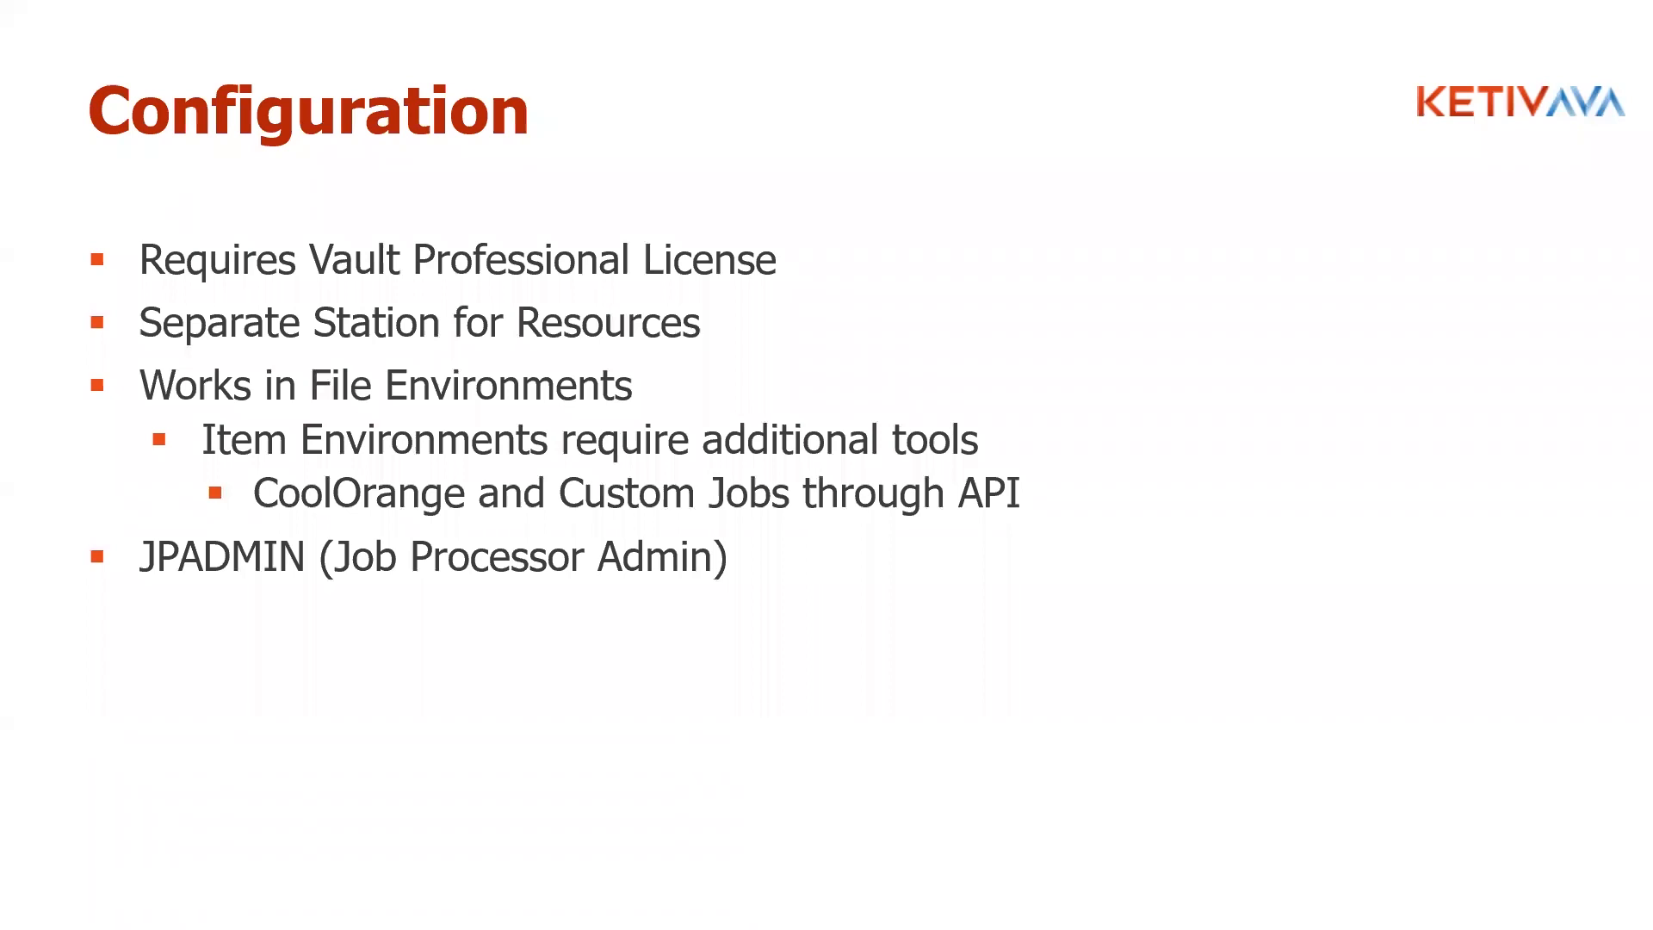
# - Pause the Job Processor and change the state of Assembly1.iam to Released with the comment "Released to manufacturing"
pyautogui.click(523, 170)
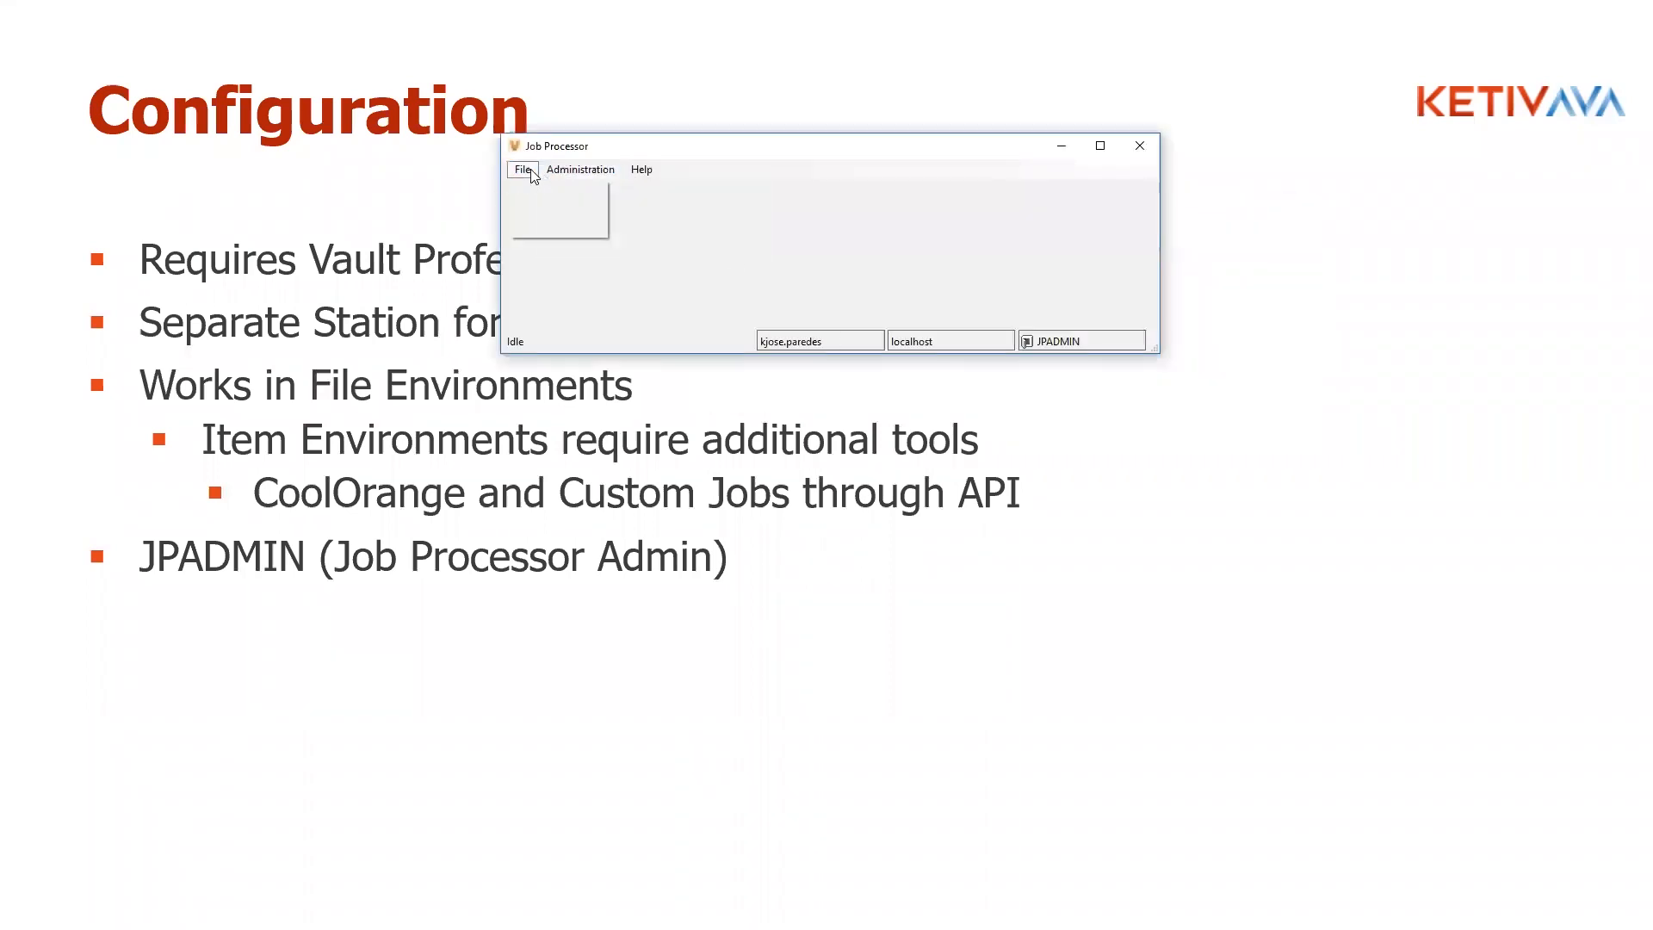
pyautogui.click(544, 193)
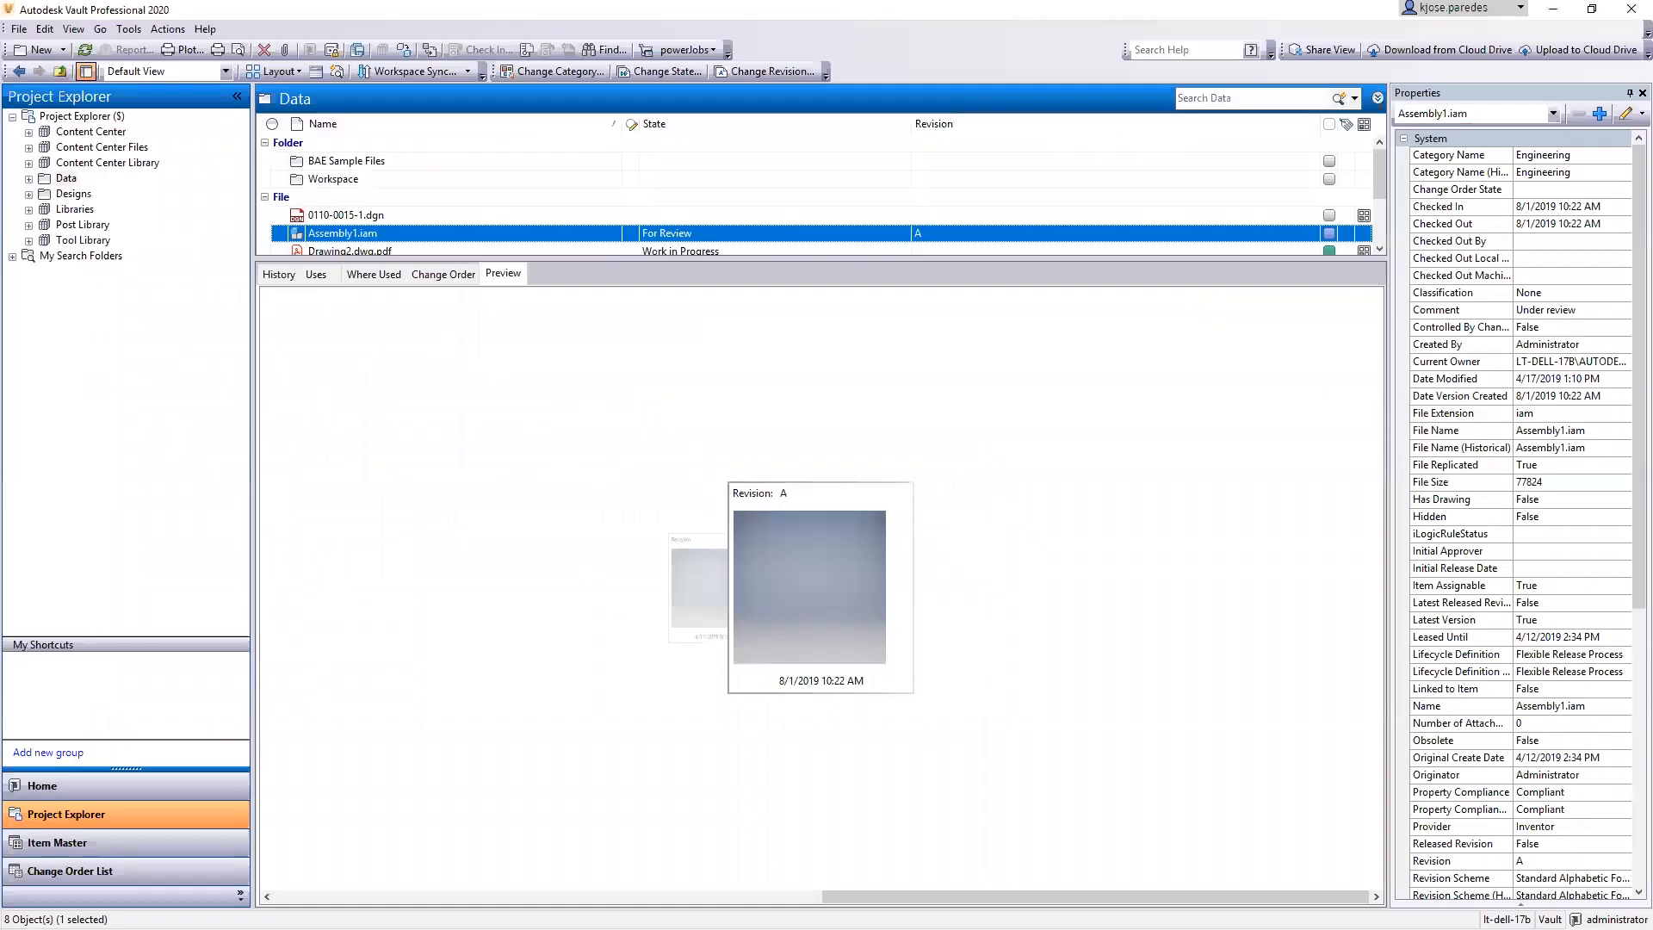
pyautogui.click(630, 74)
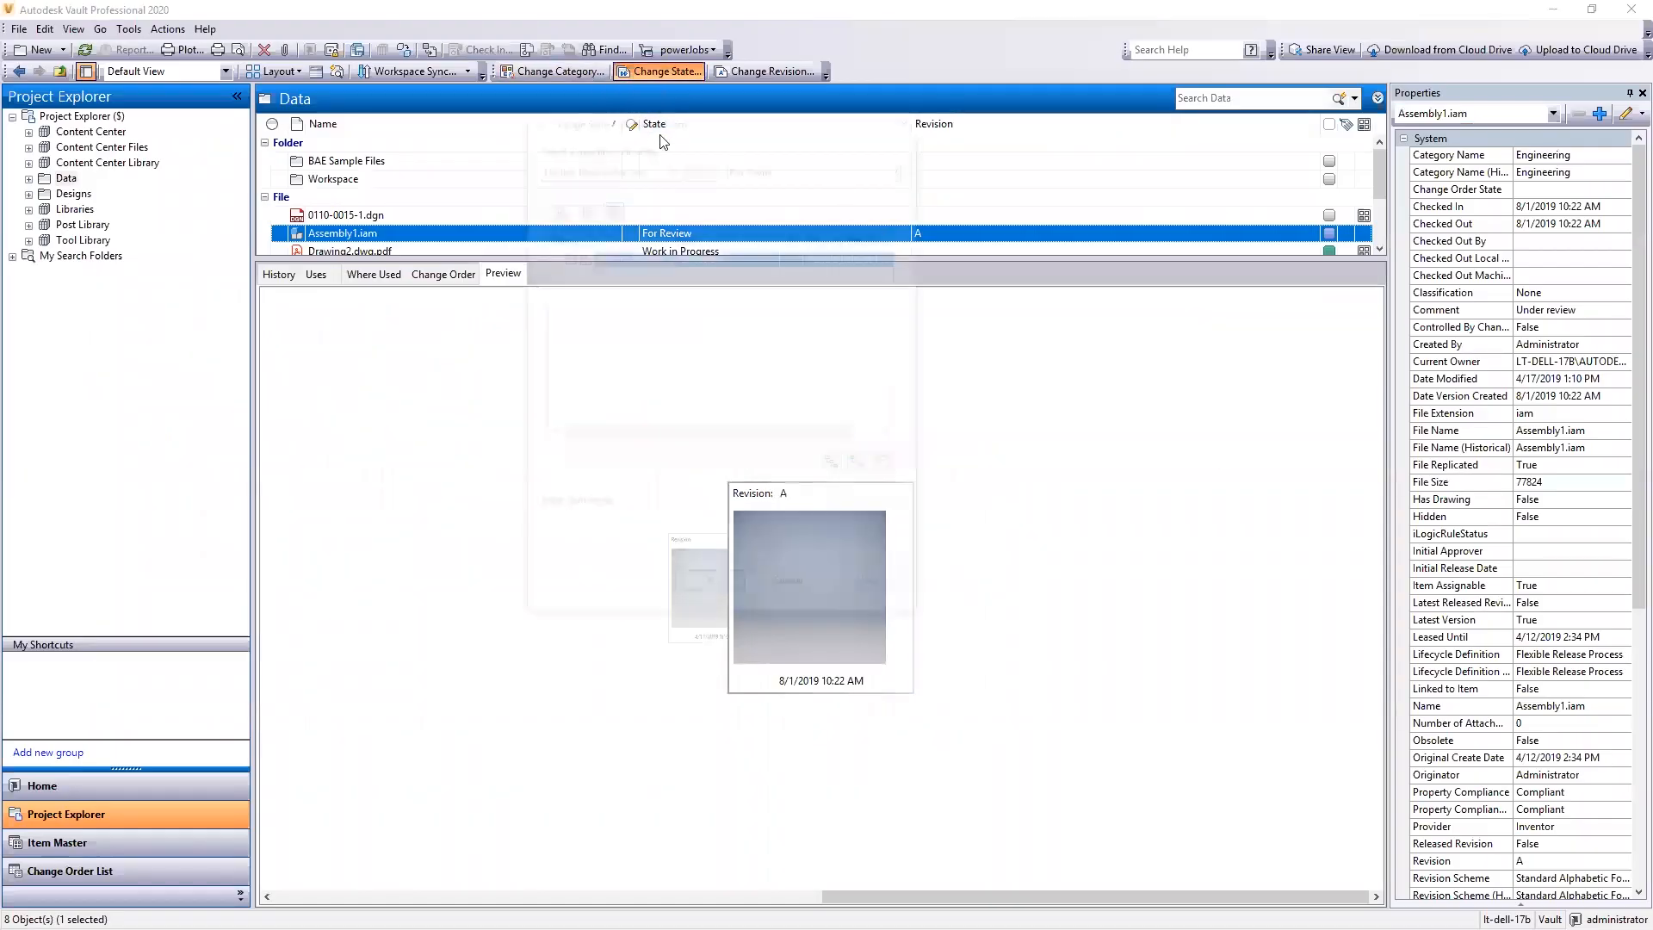
pyautogui.click(749, 168)
pyautogui.click(754, 214)
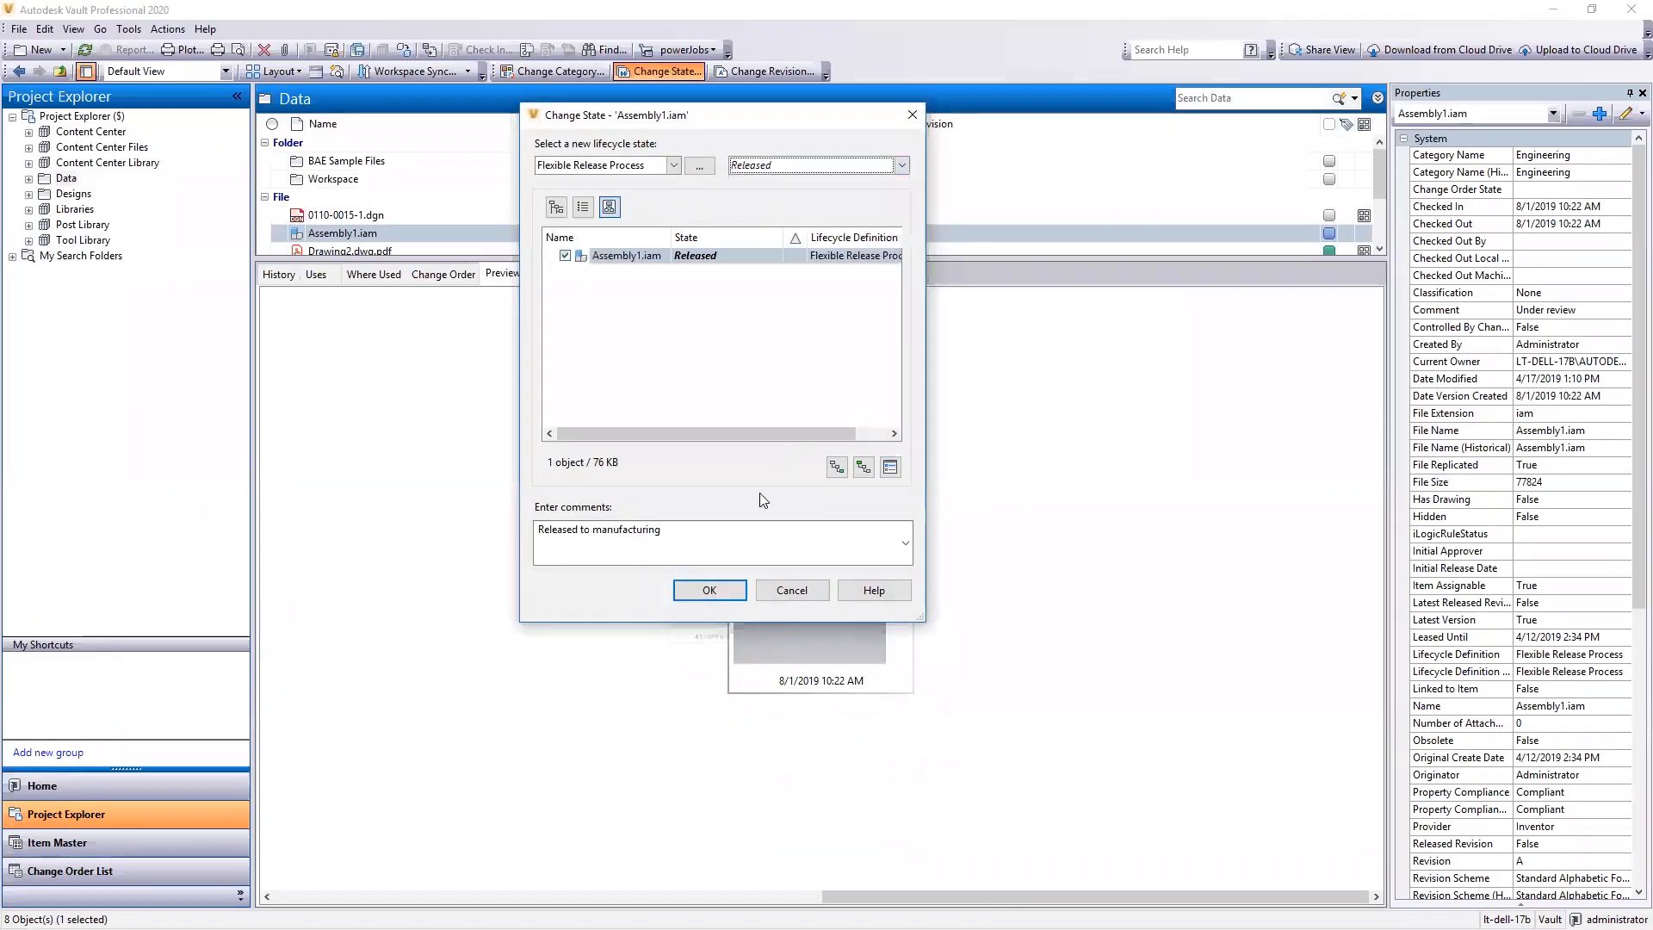
pyautogui.click(709, 589)
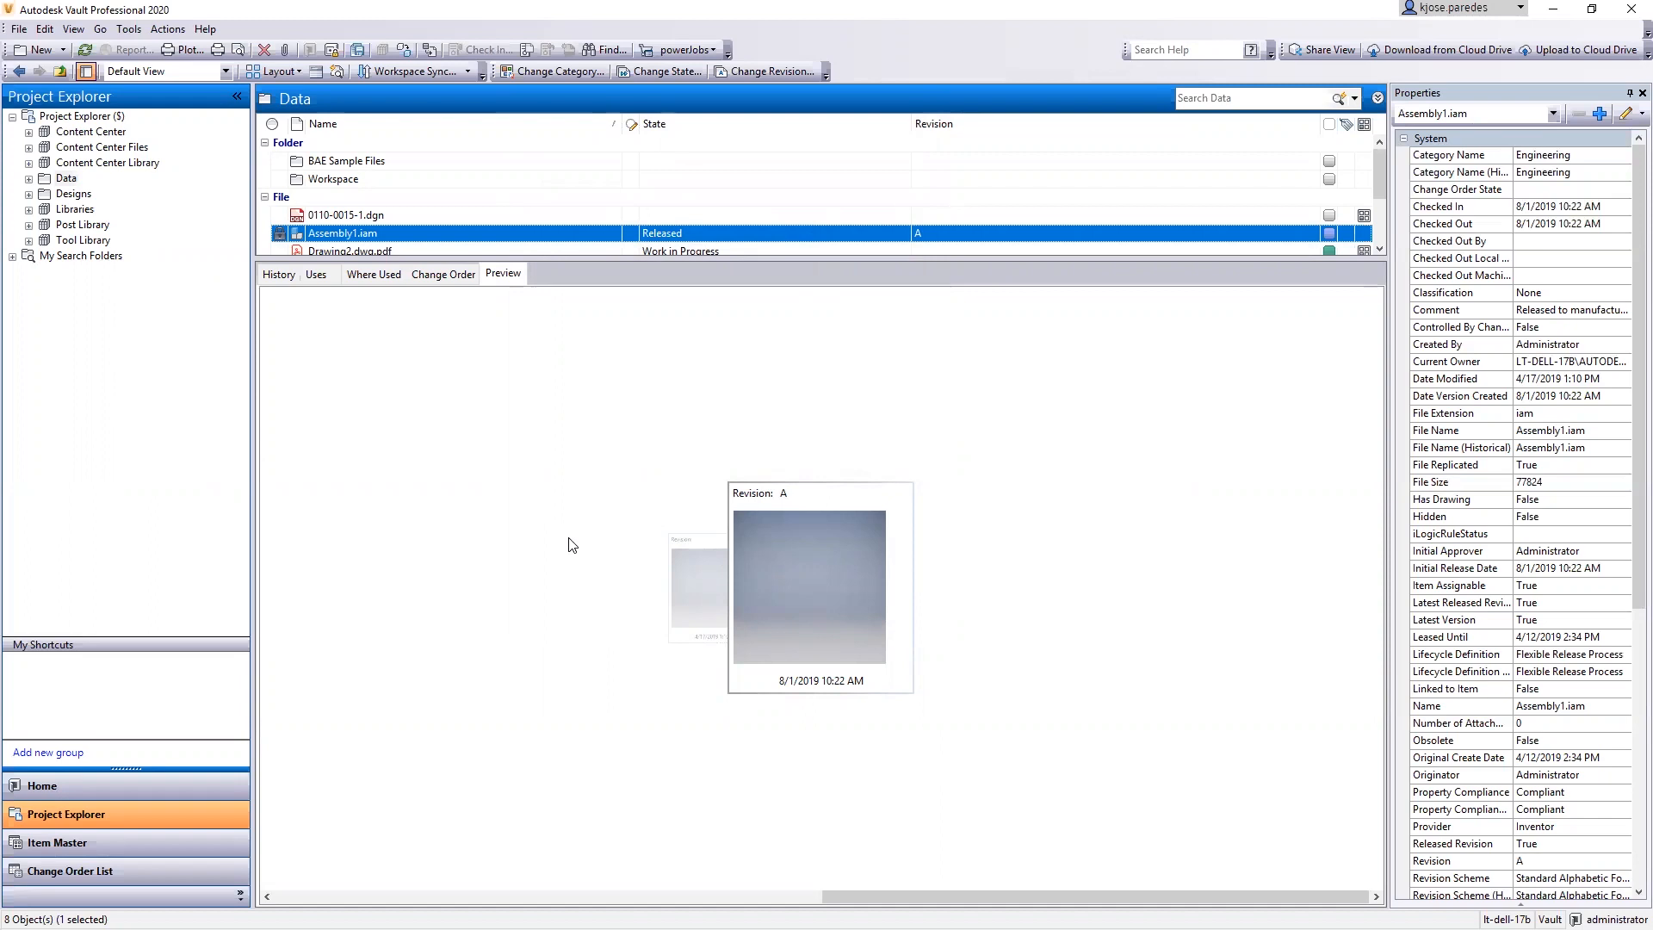
# - Open the Job Server Queue and widen the Description column to read the queued job for Assembly1.iam
pyautogui.click(136, 30)
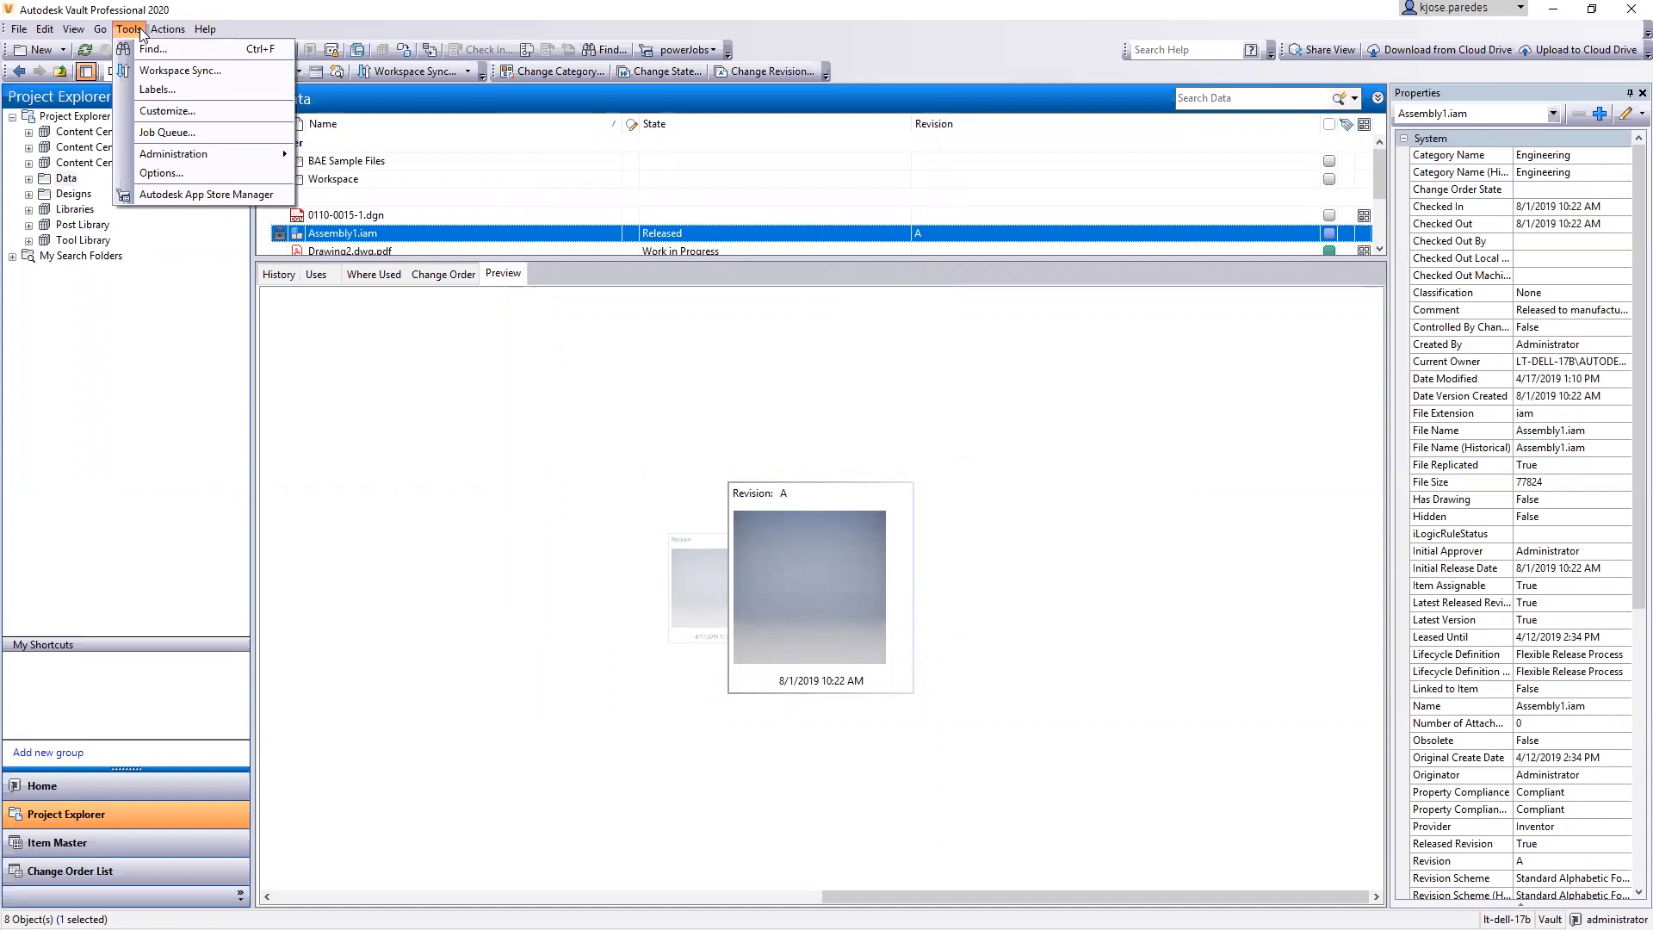
pyautogui.click(180, 140)
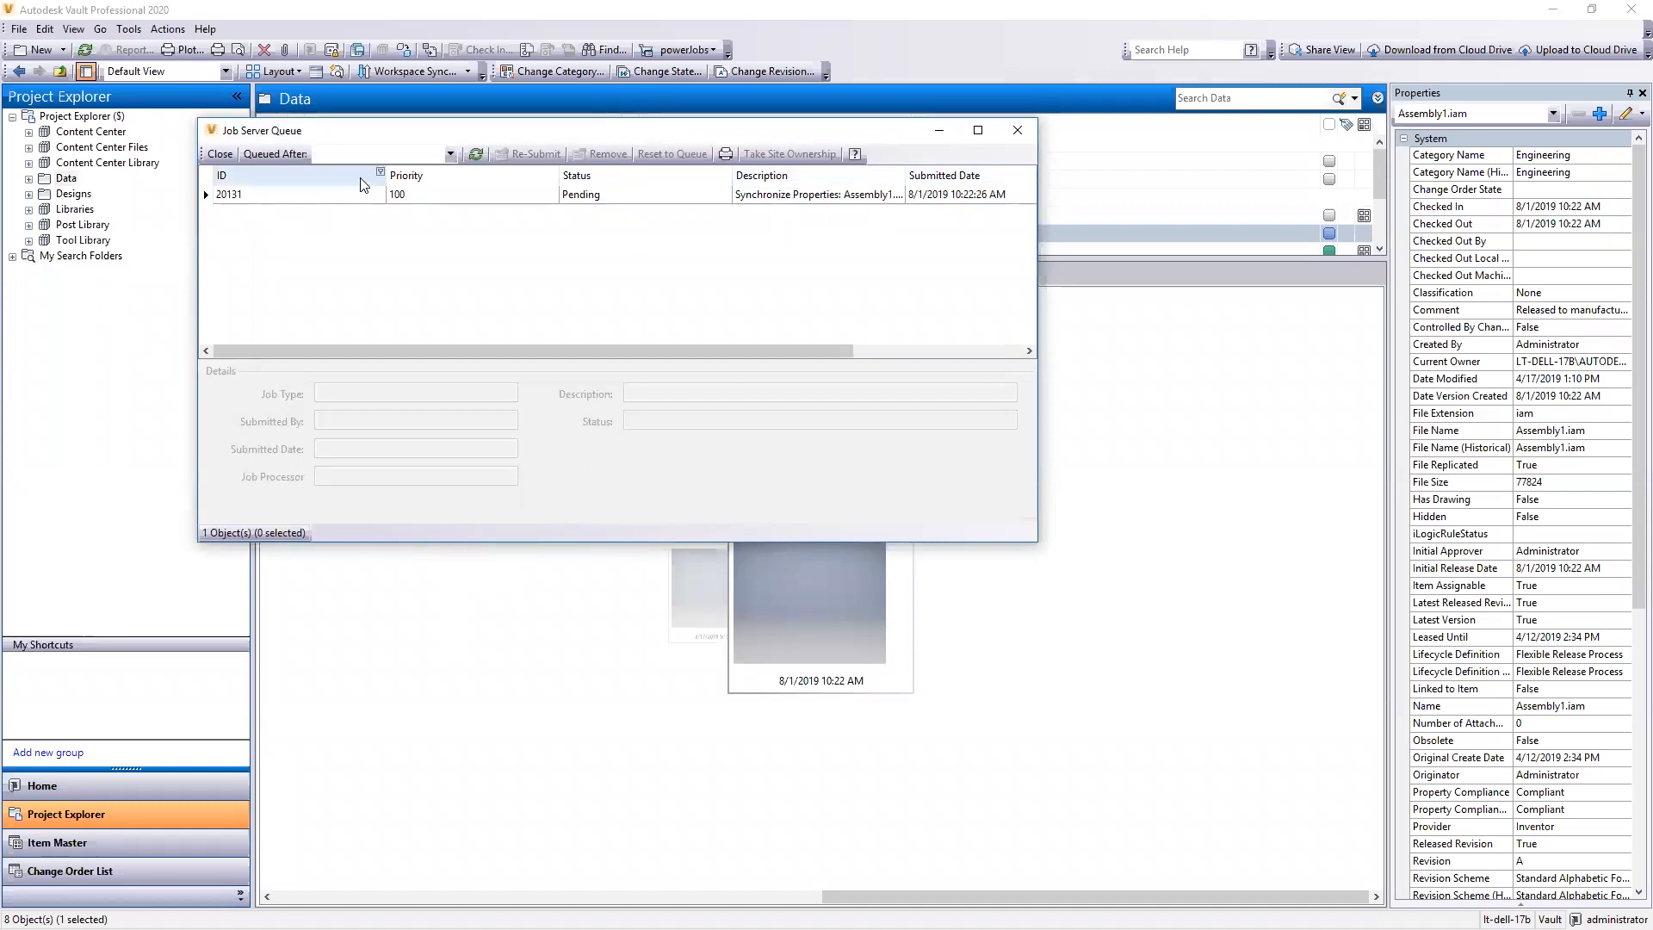
pyautogui.moveTo(634, 352); pyautogui.dragTo(745, 363)
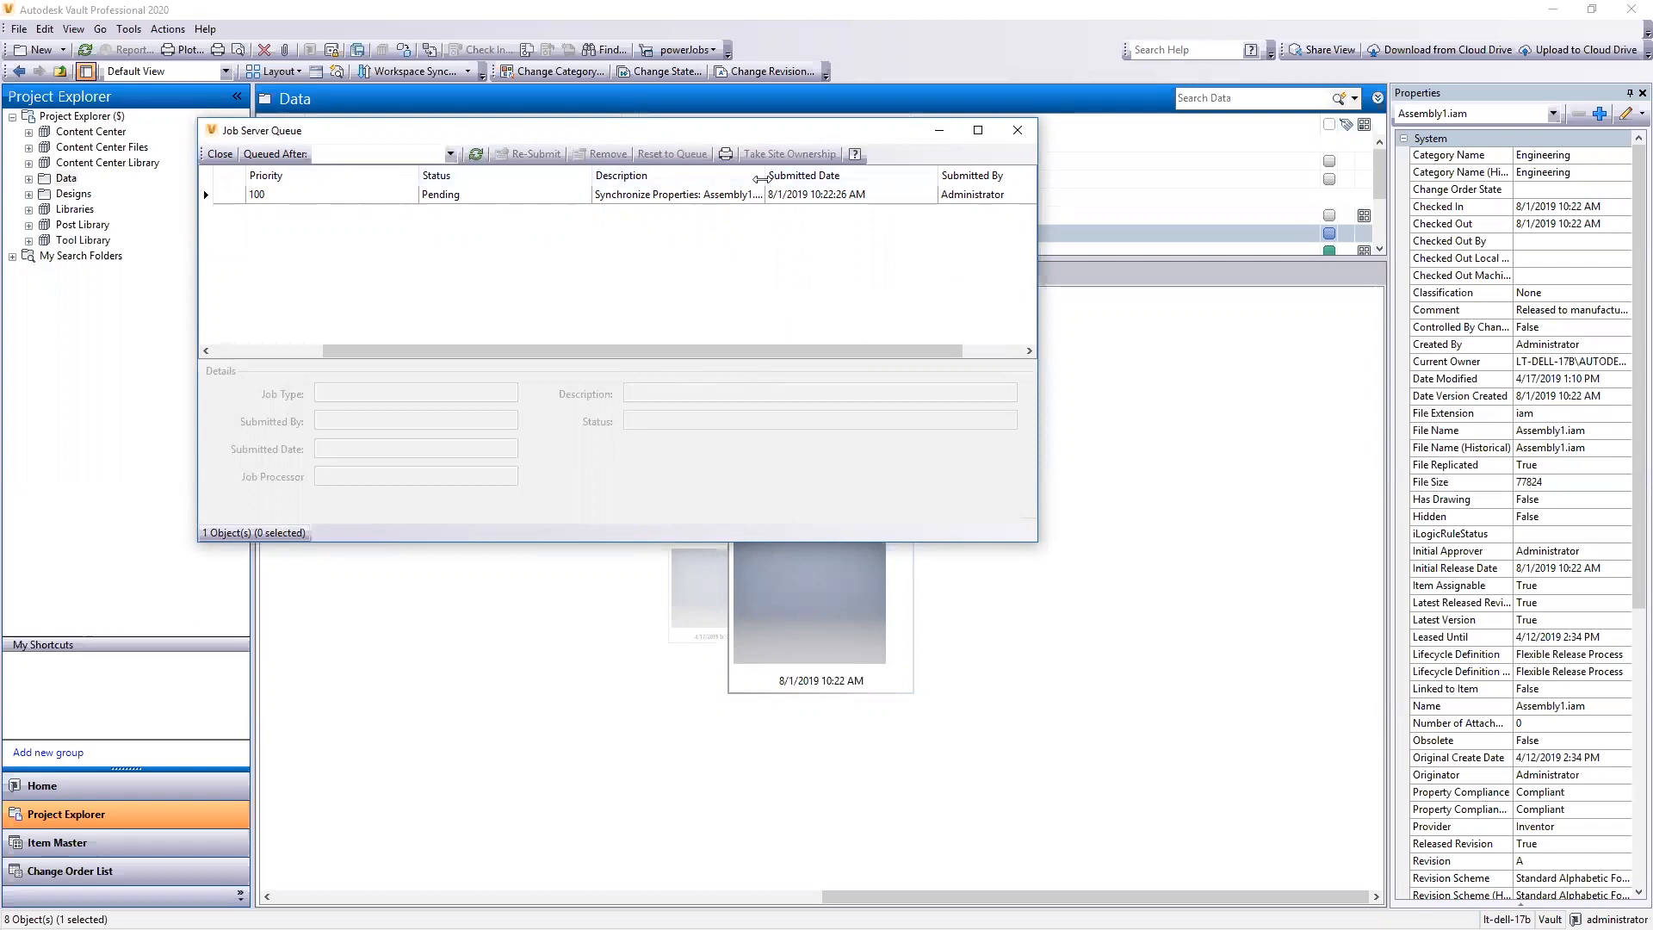
pyautogui.moveTo(764, 177); pyautogui.dragTo(800, 178)
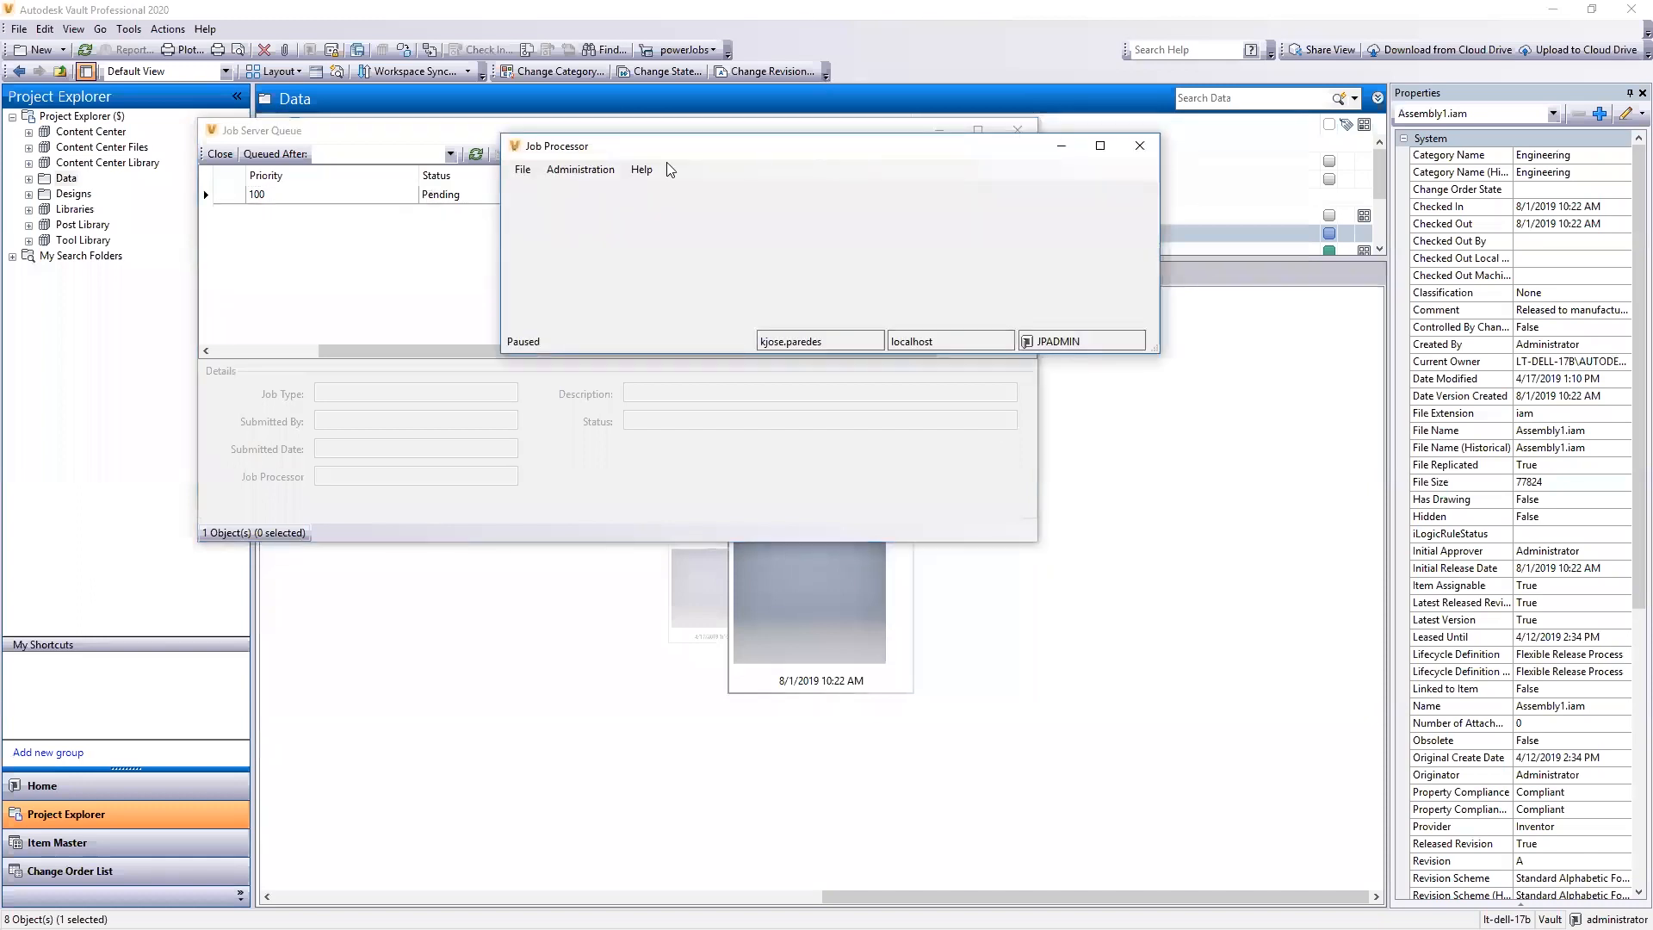
# - Resume the Job Processor, and refresh the Job Server Queue before closing it
pyautogui.click(439, 170)
pyautogui.click(466, 209)
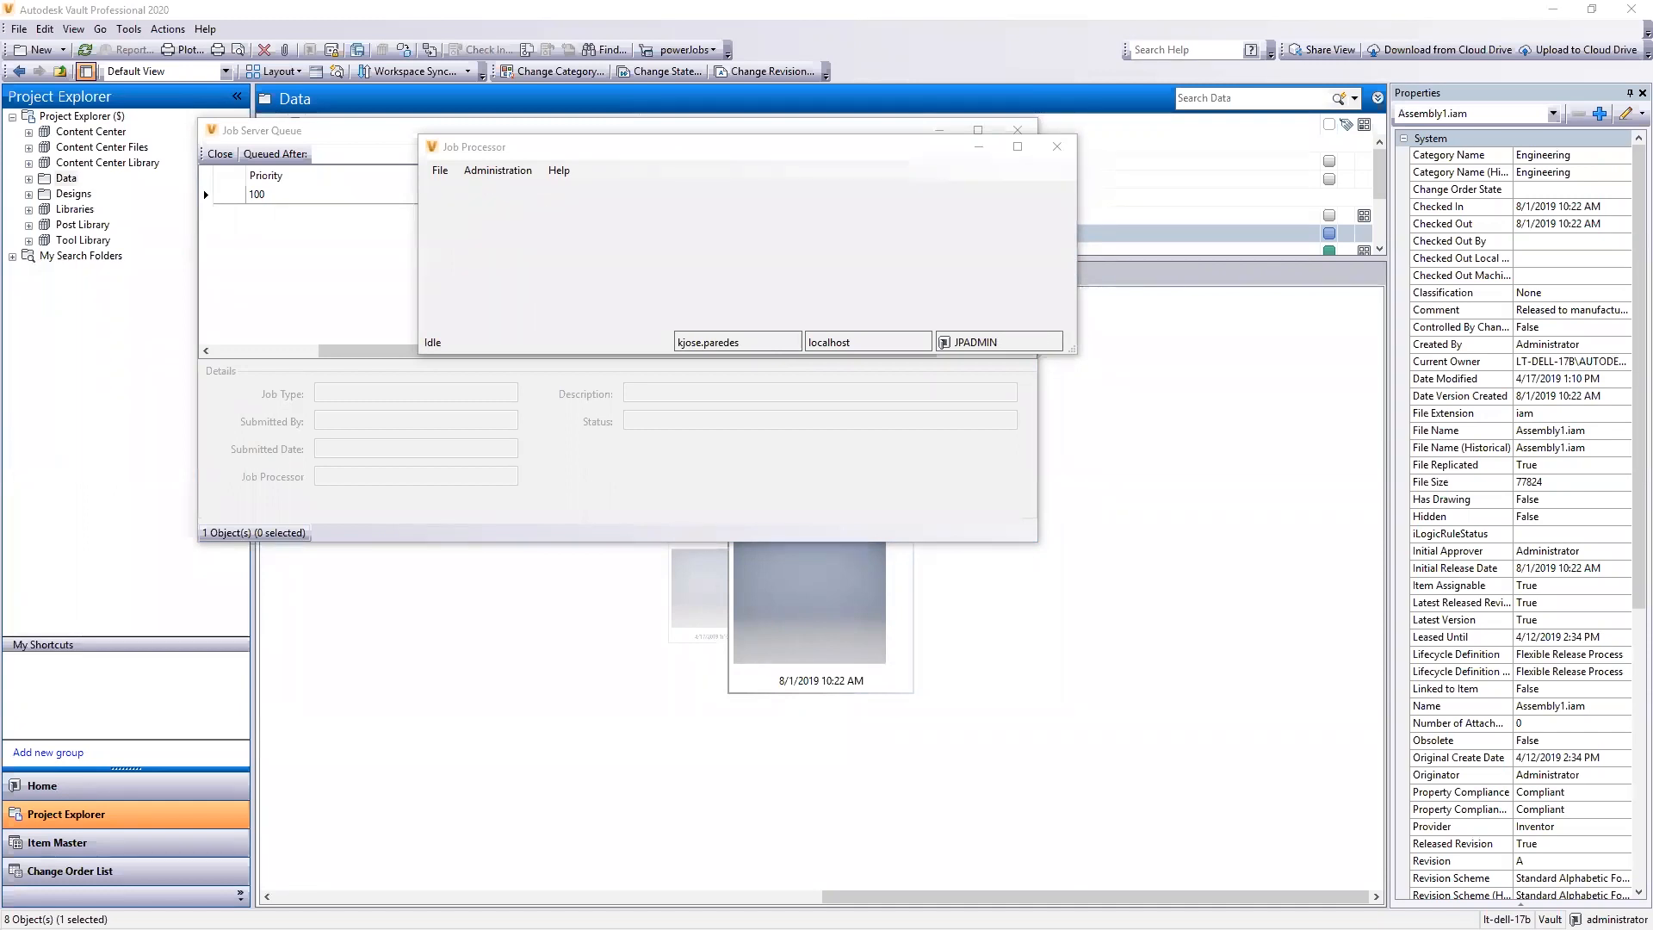
pyautogui.hotkey('alt', 'Tab')
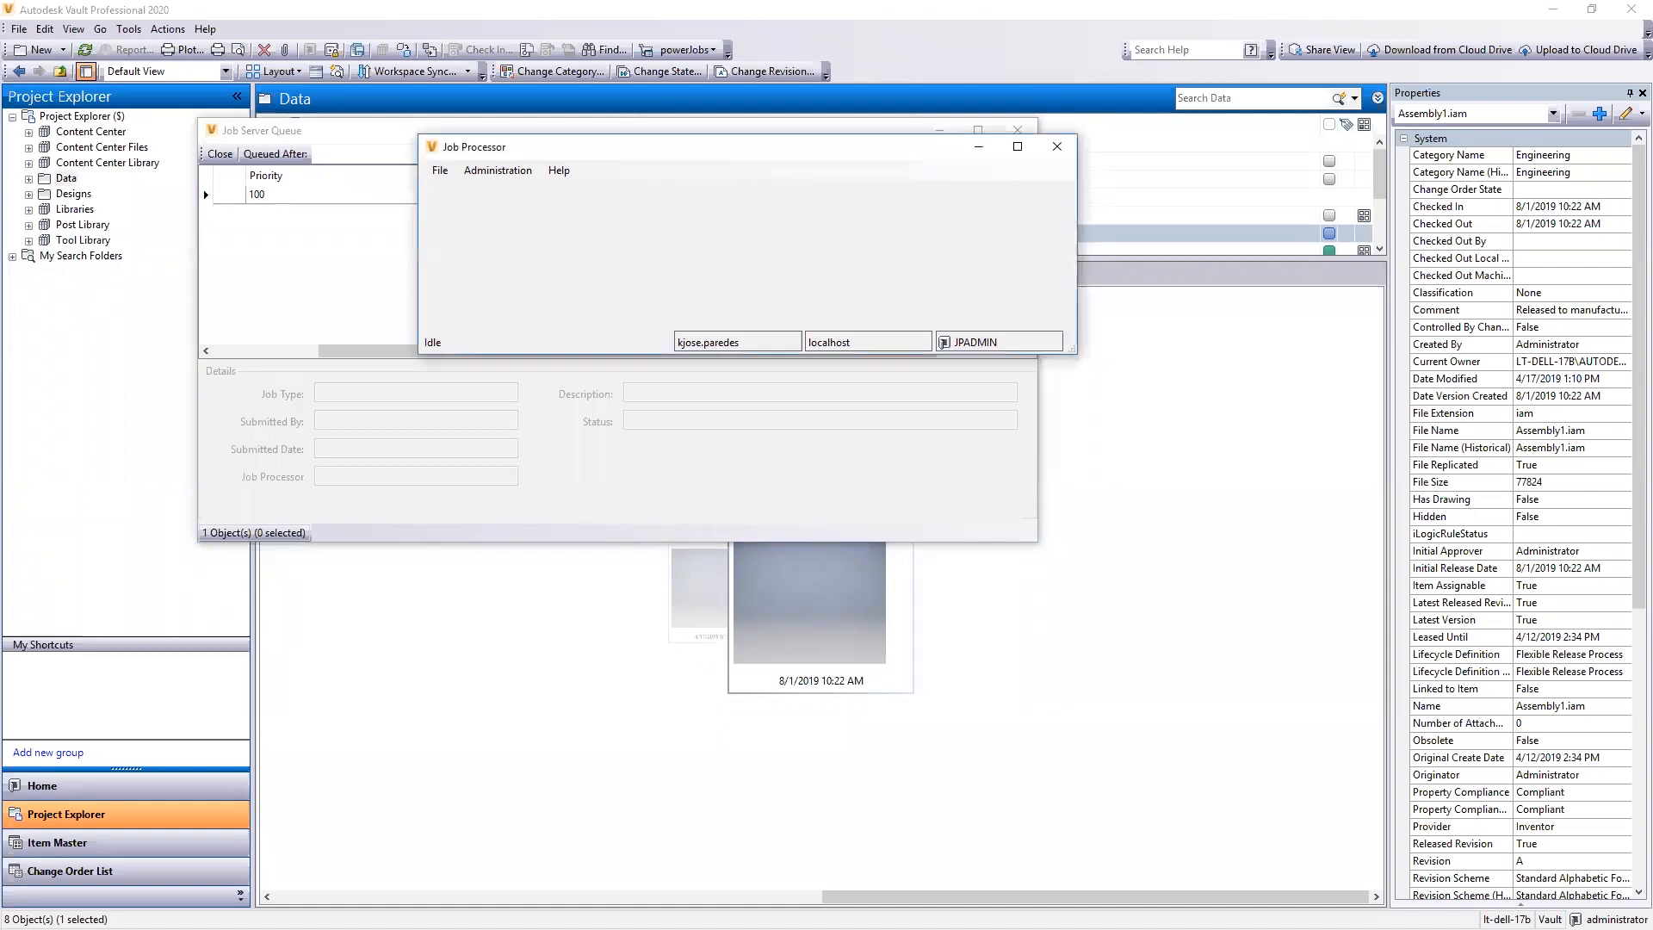
pyautogui.click(386, 298)
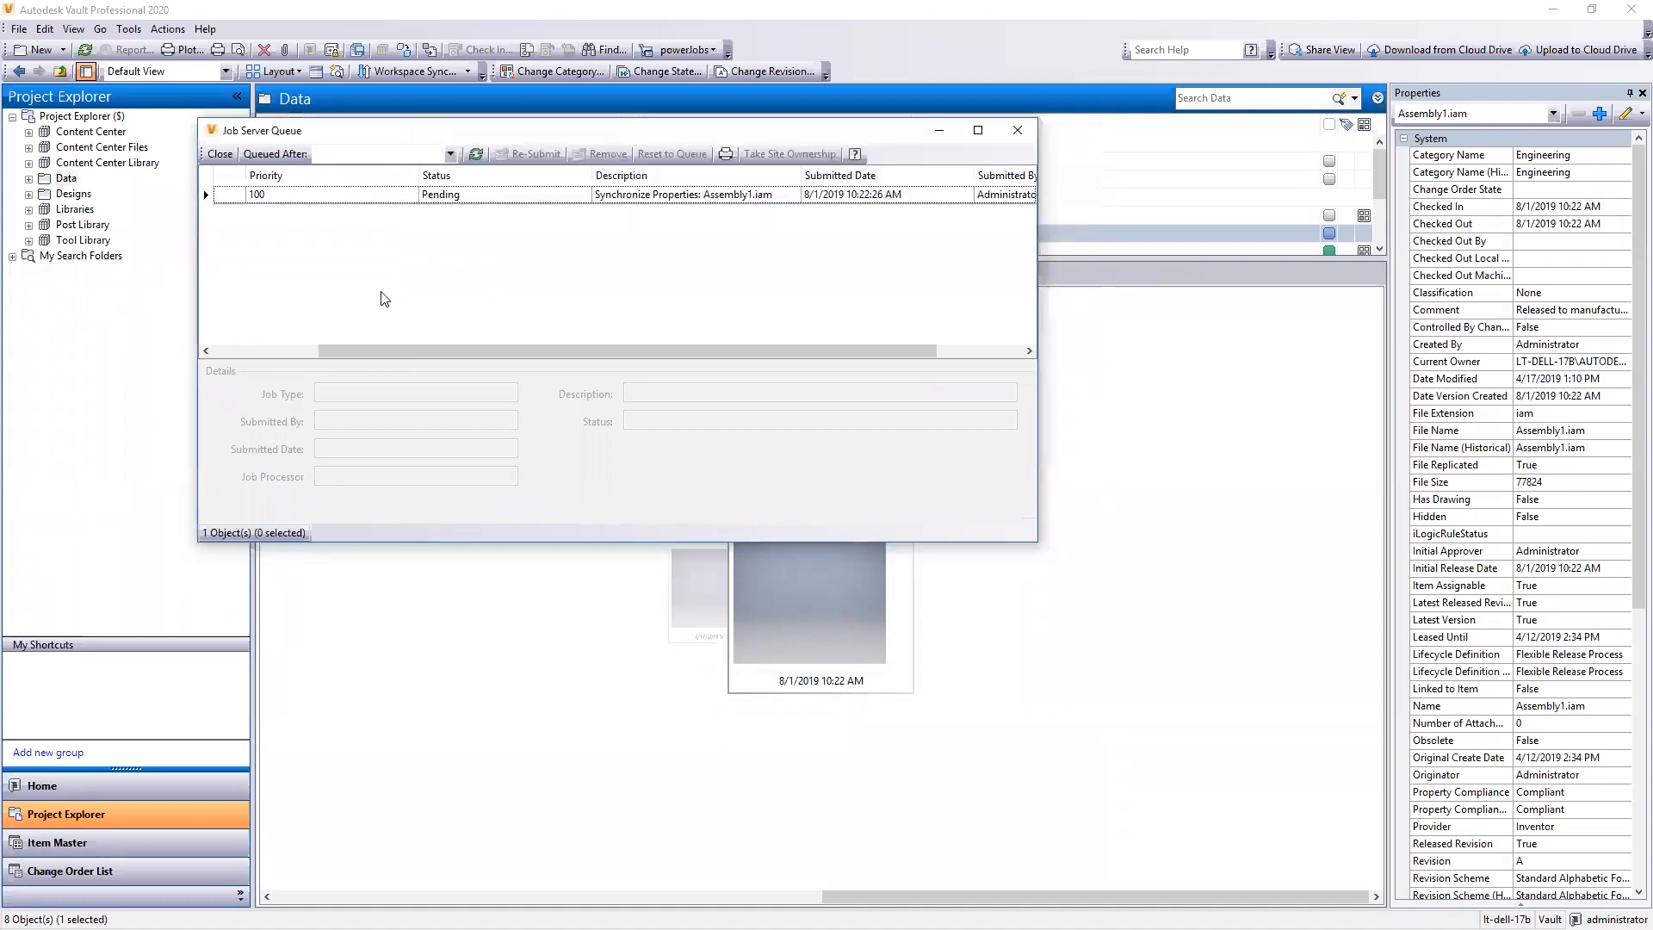
pyautogui.click(475, 153)
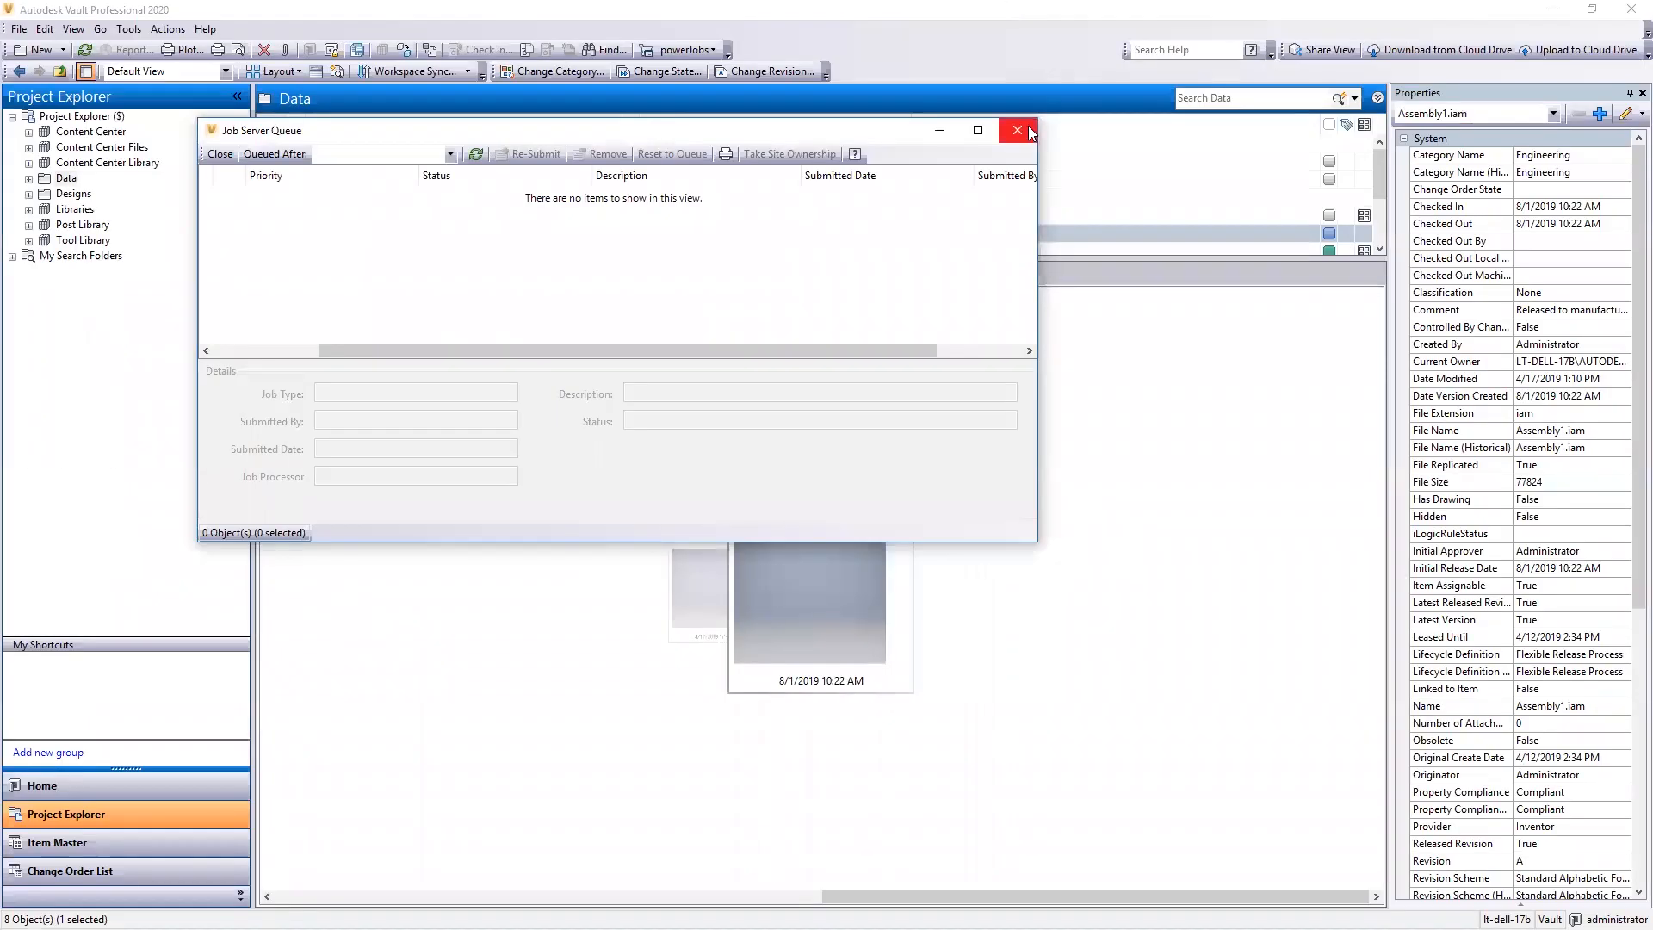
pyautogui.click(1029, 128)
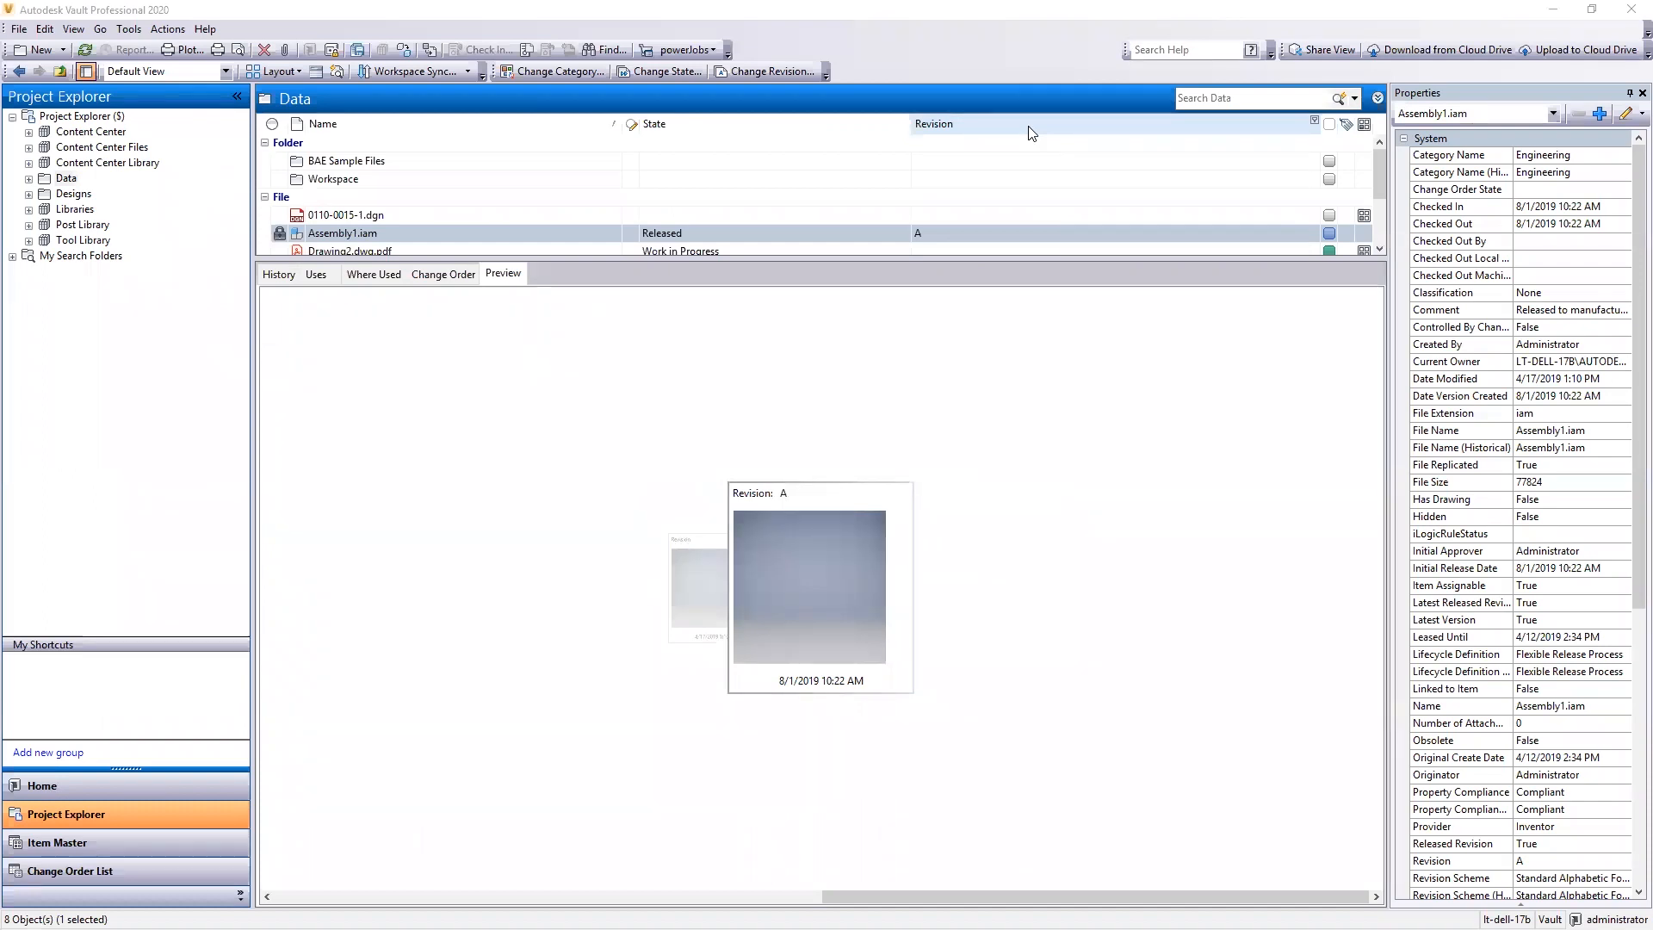
# - Start a new user in the global user management with first name Job, last name Processor and user name JPADMIN
pyautogui.click(129, 29)
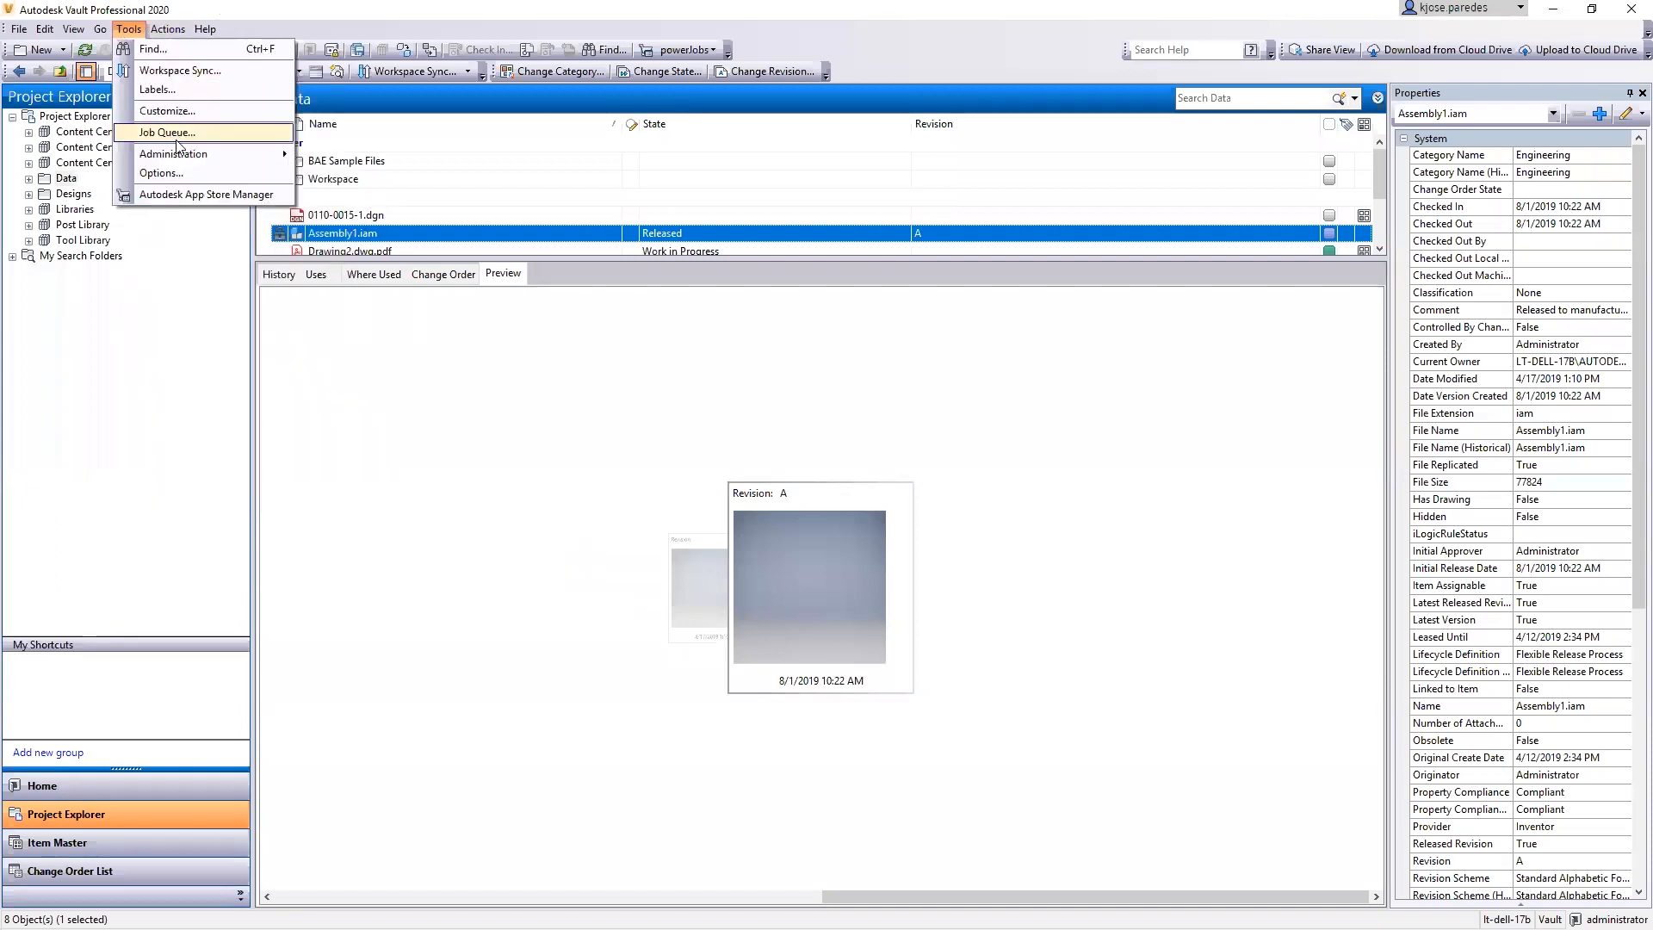
pyautogui.moveTo(234, 158)
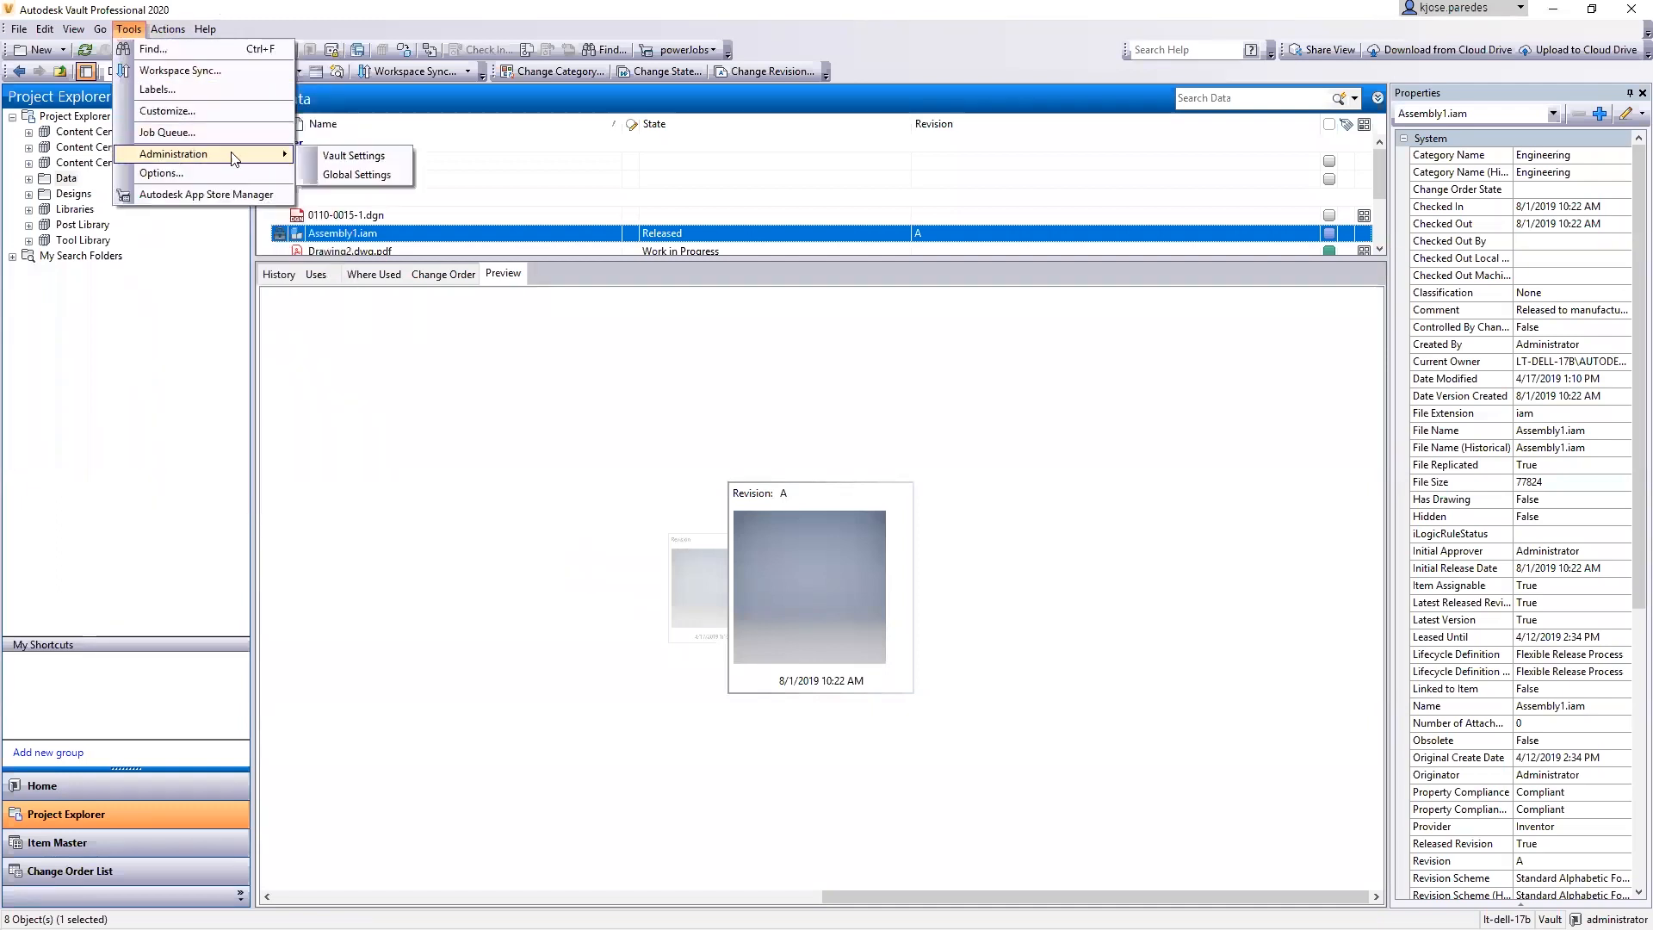
pyautogui.click(325, 175)
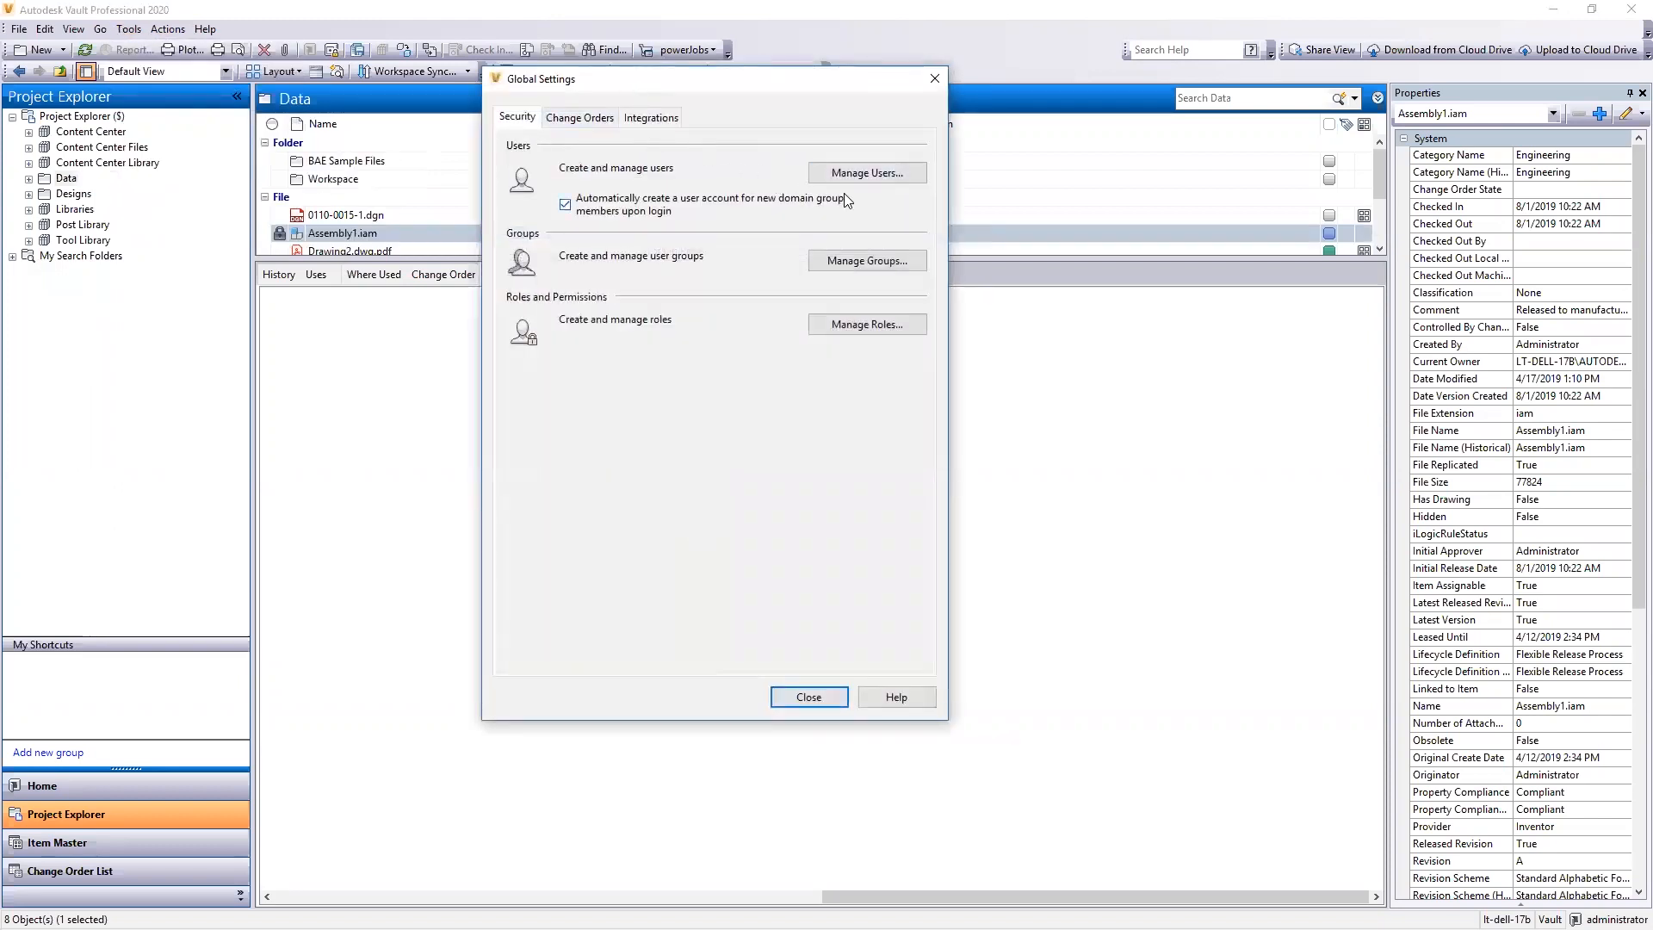
pyautogui.click(861, 173)
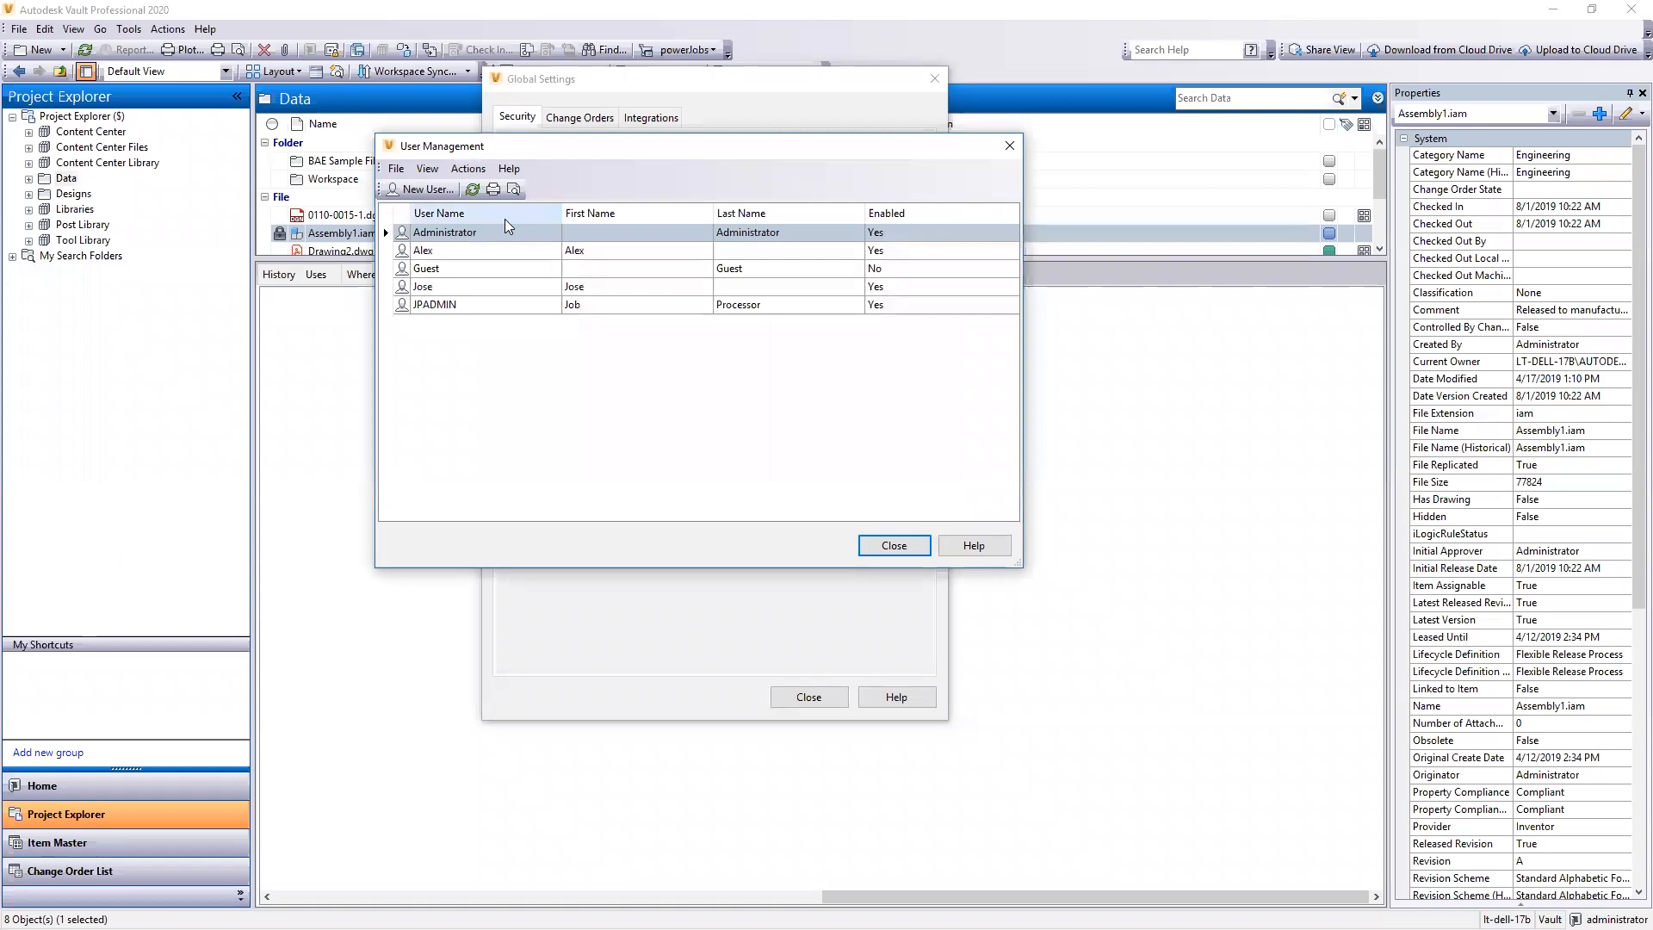
pyautogui.click(429, 187)
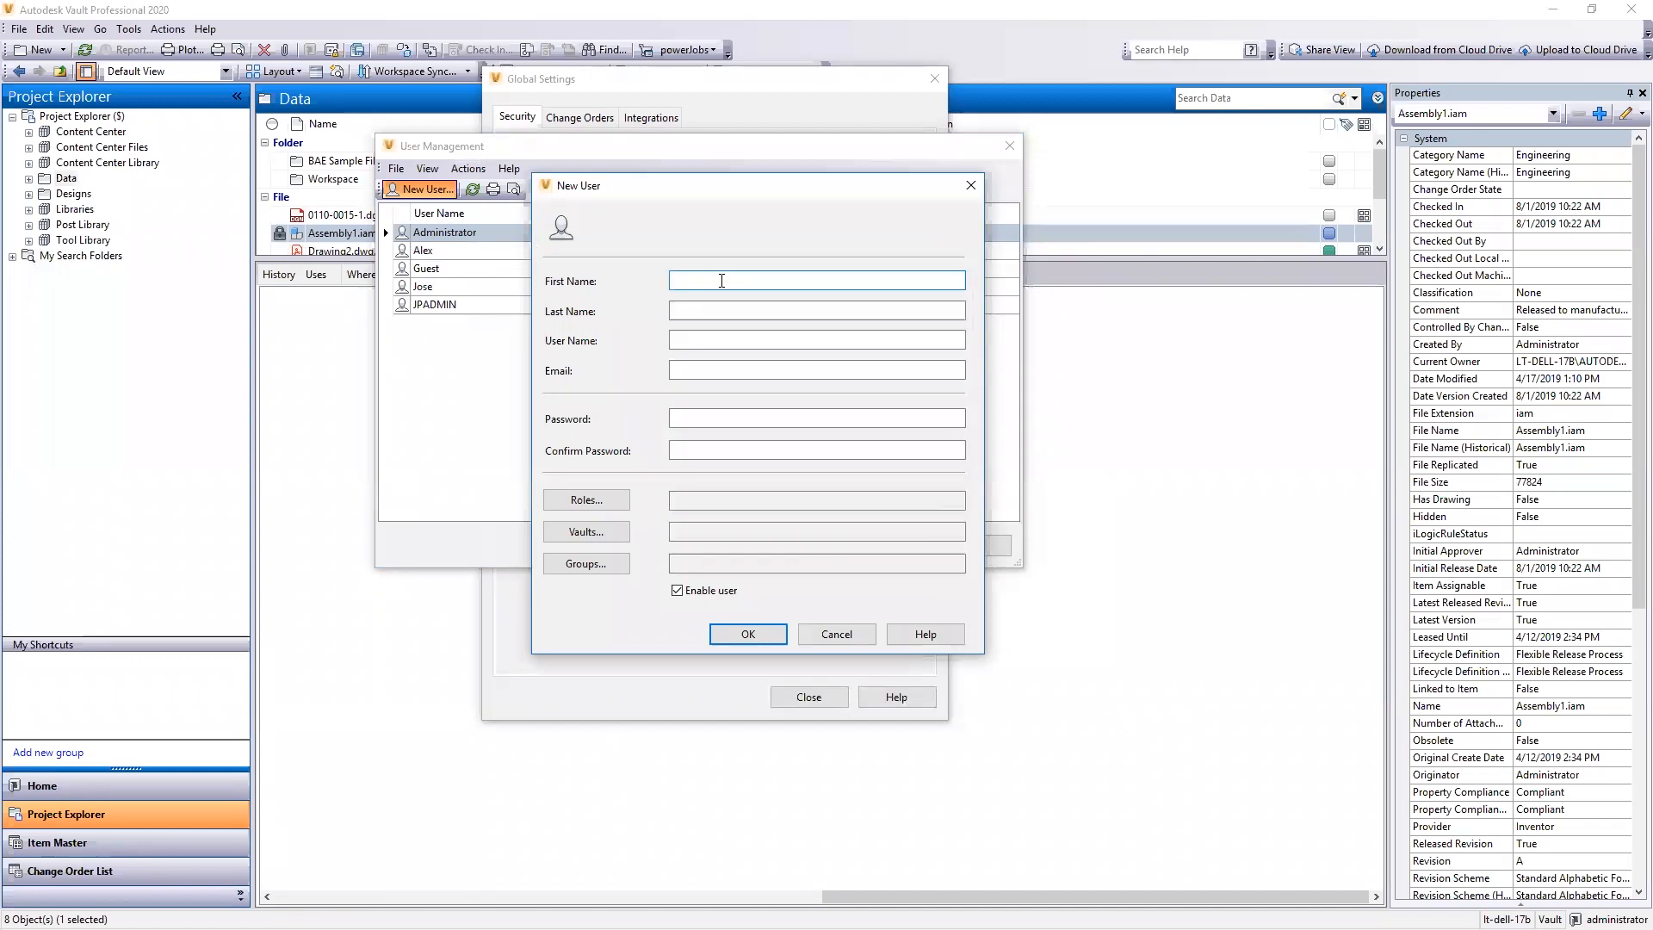
pyautogui.write('Job')
pyautogui.press('Tab')
pyautogui.write('P')
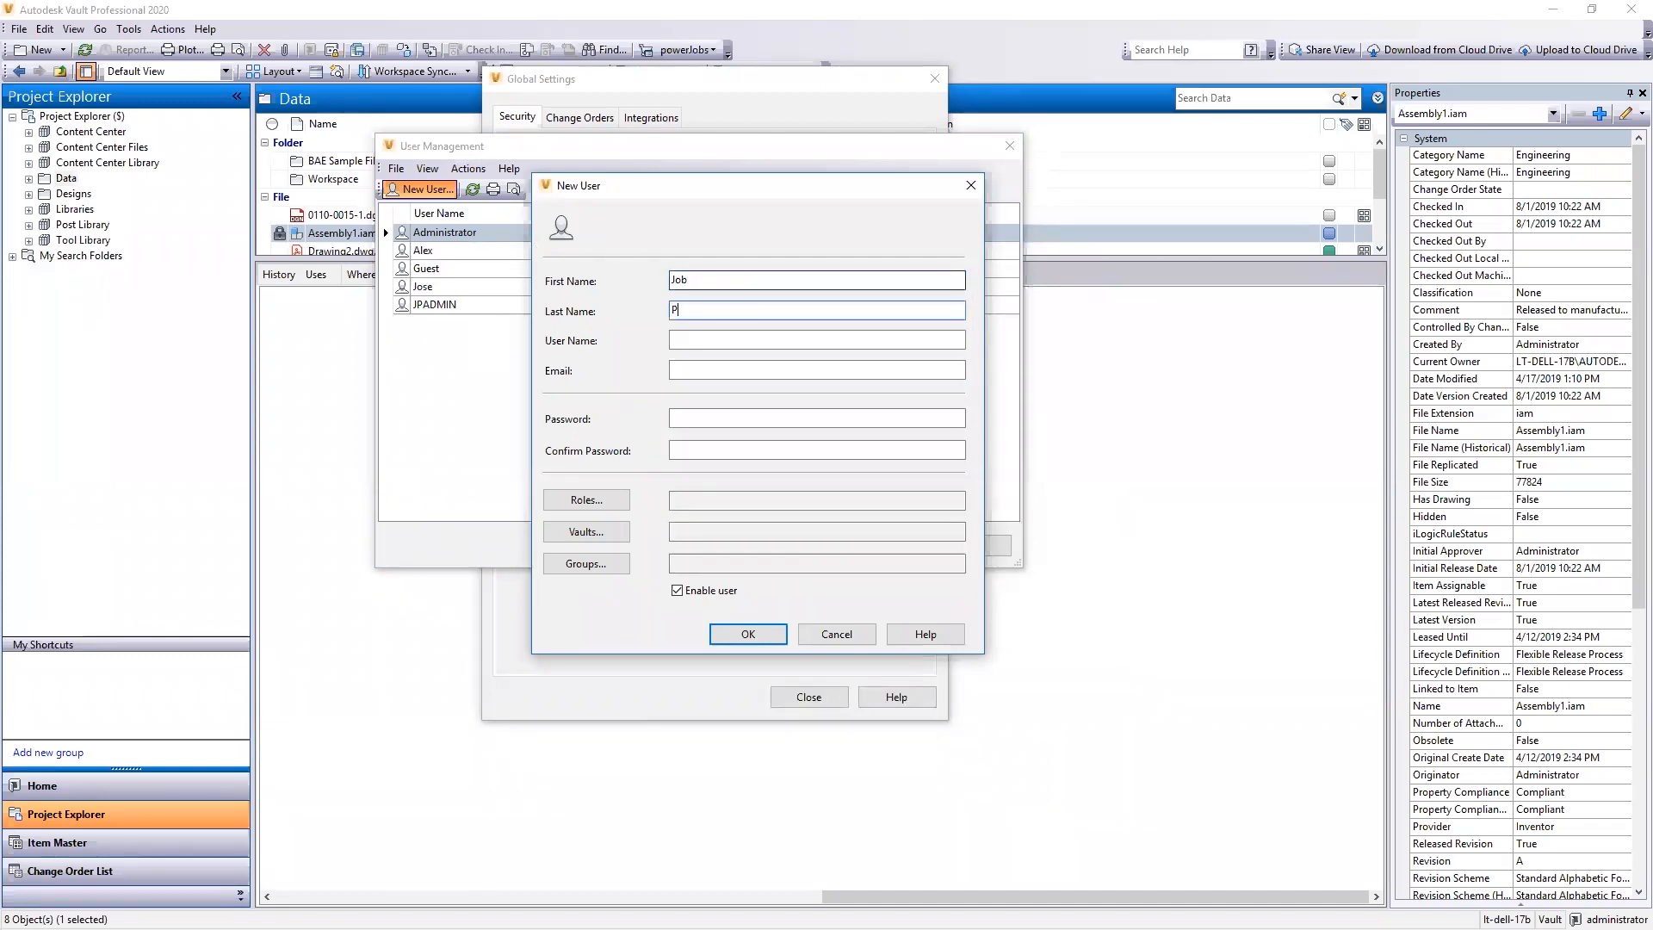
pyautogui.write('rocessor')
pyautogui.press('Tab')
pyautogui.write('JPADMIN')
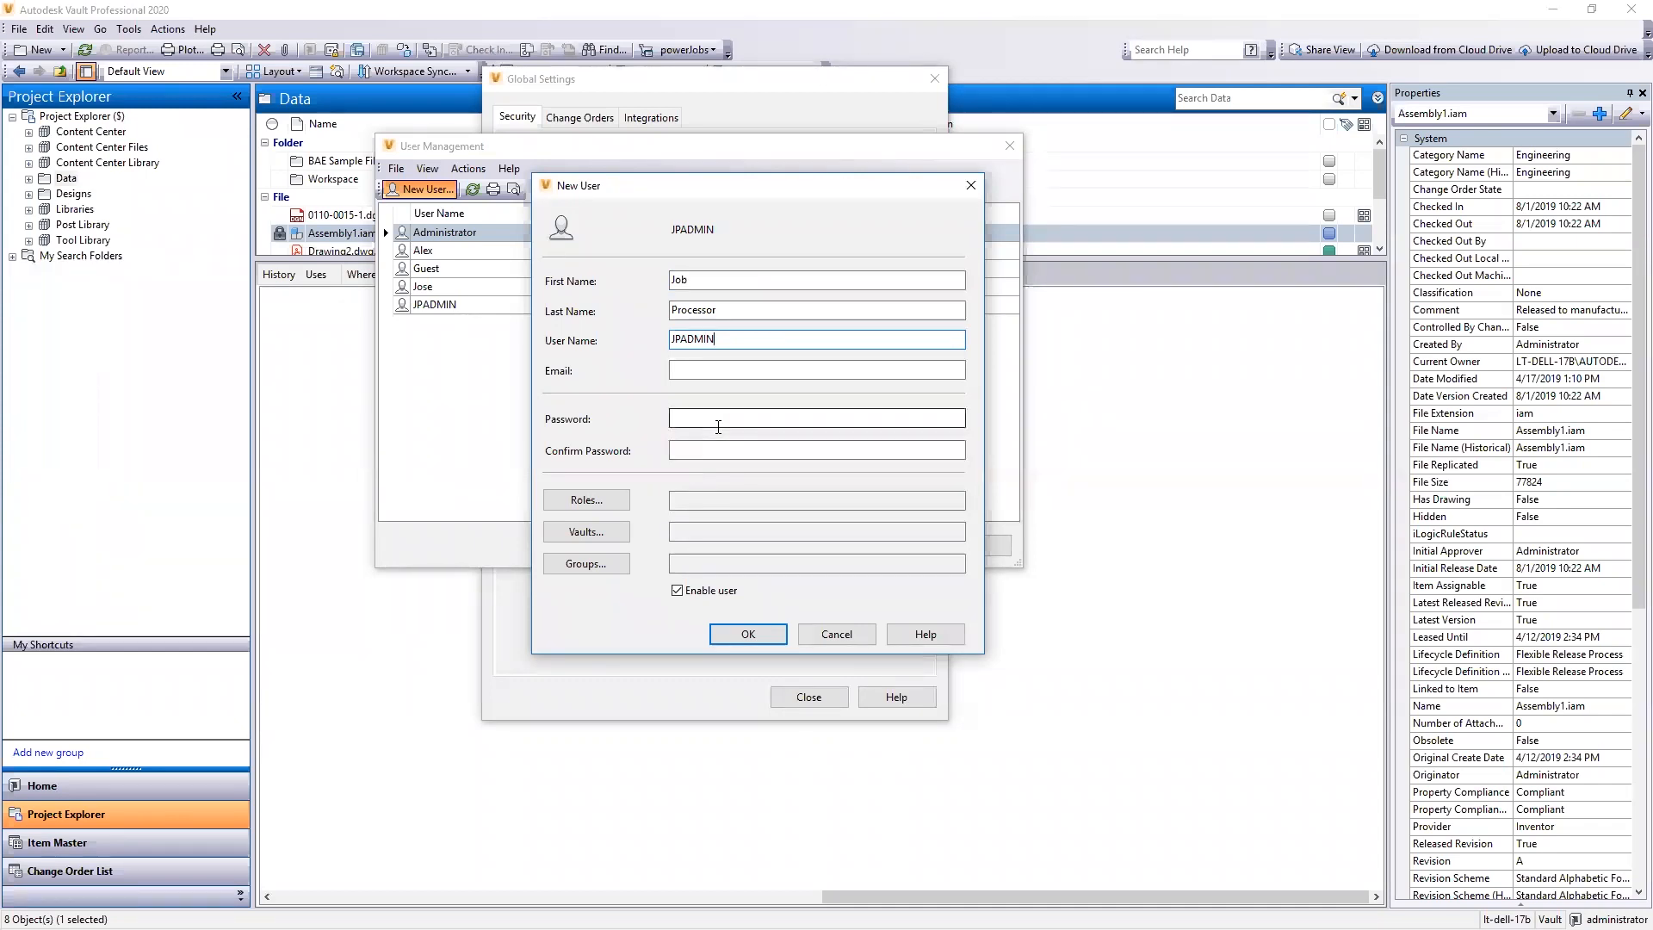
pyautogui.click(809, 420)
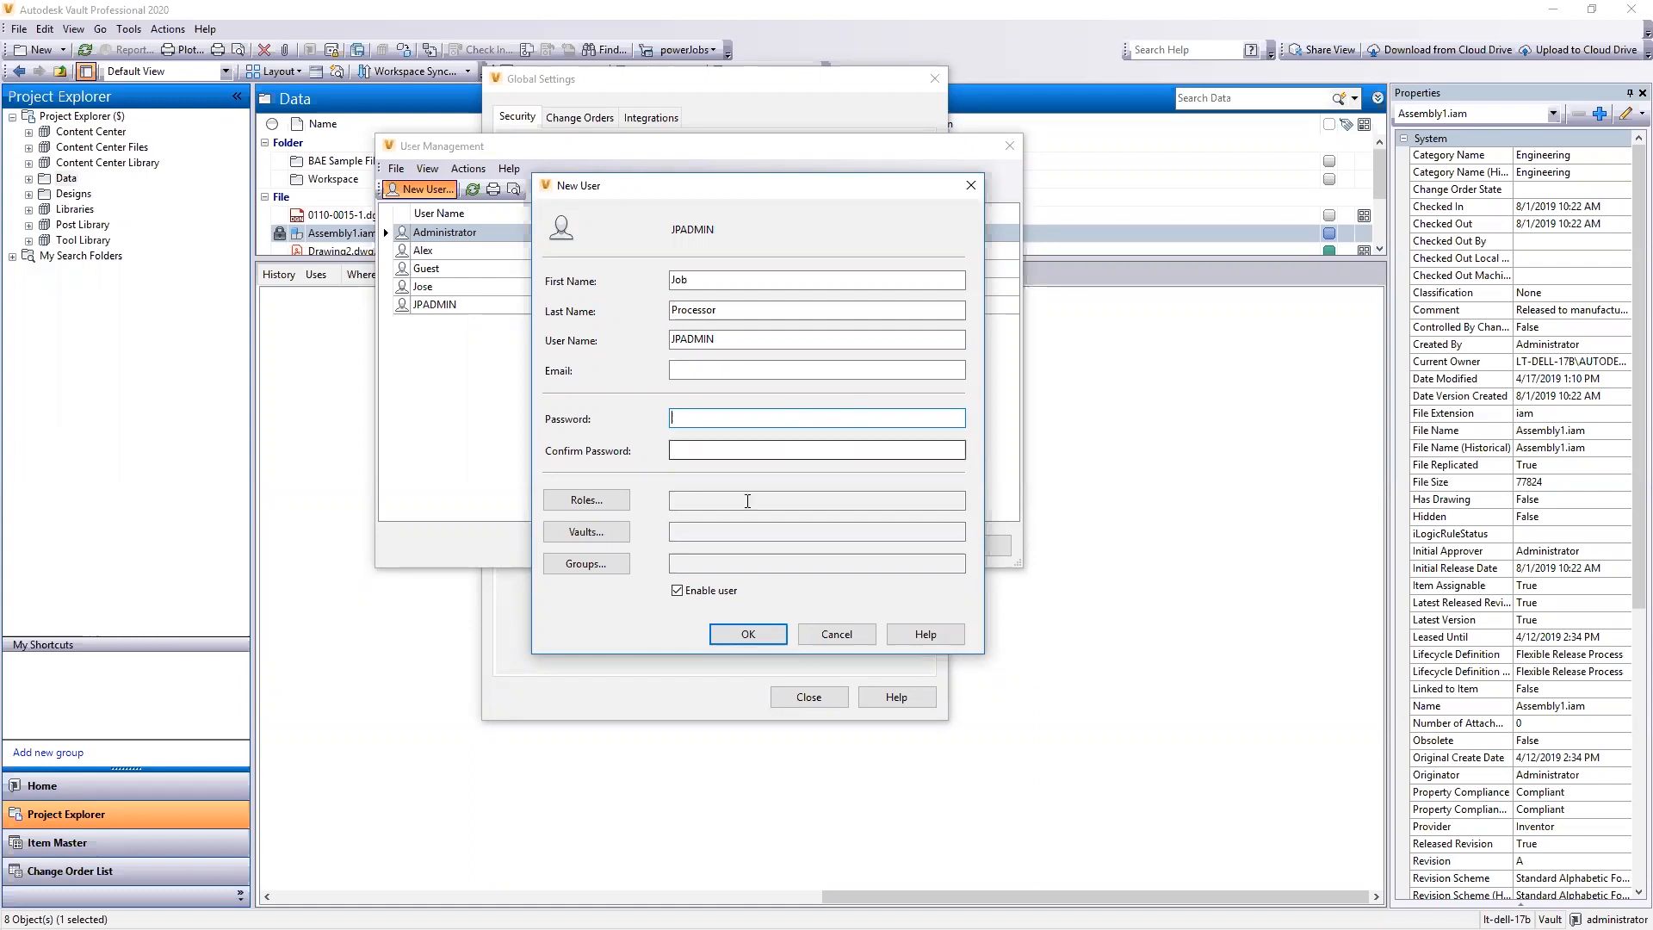
# - Assign the Administrator role to the new JPADMIN user
pyautogui.click(606, 504)
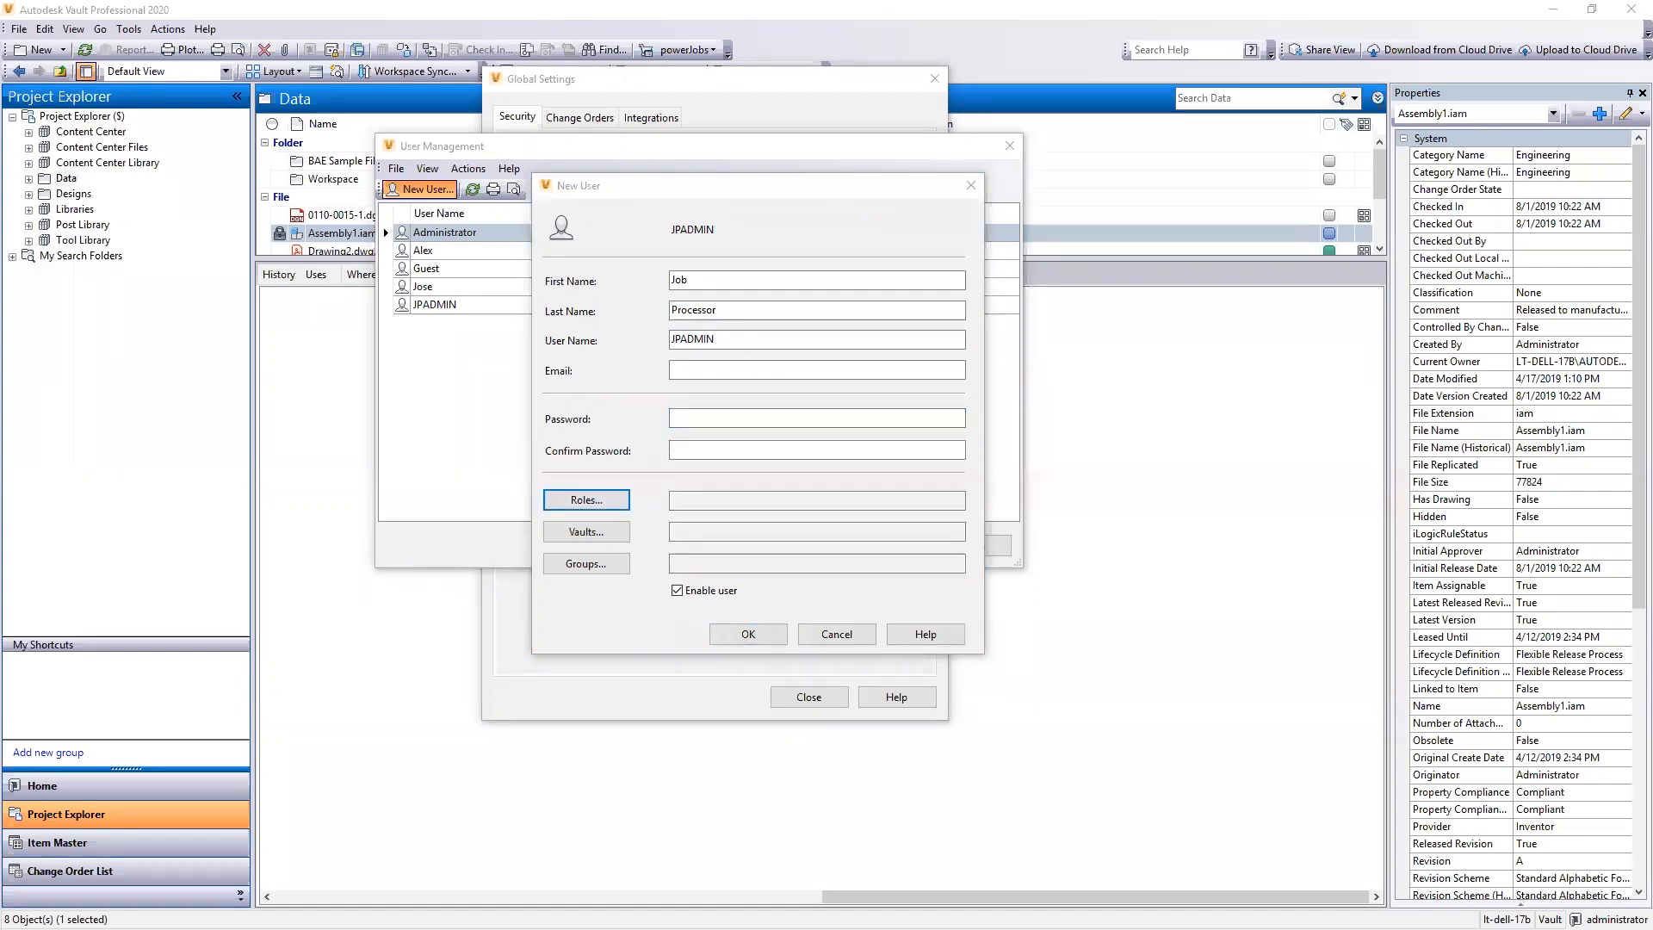
pyautogui.click(744, 376)
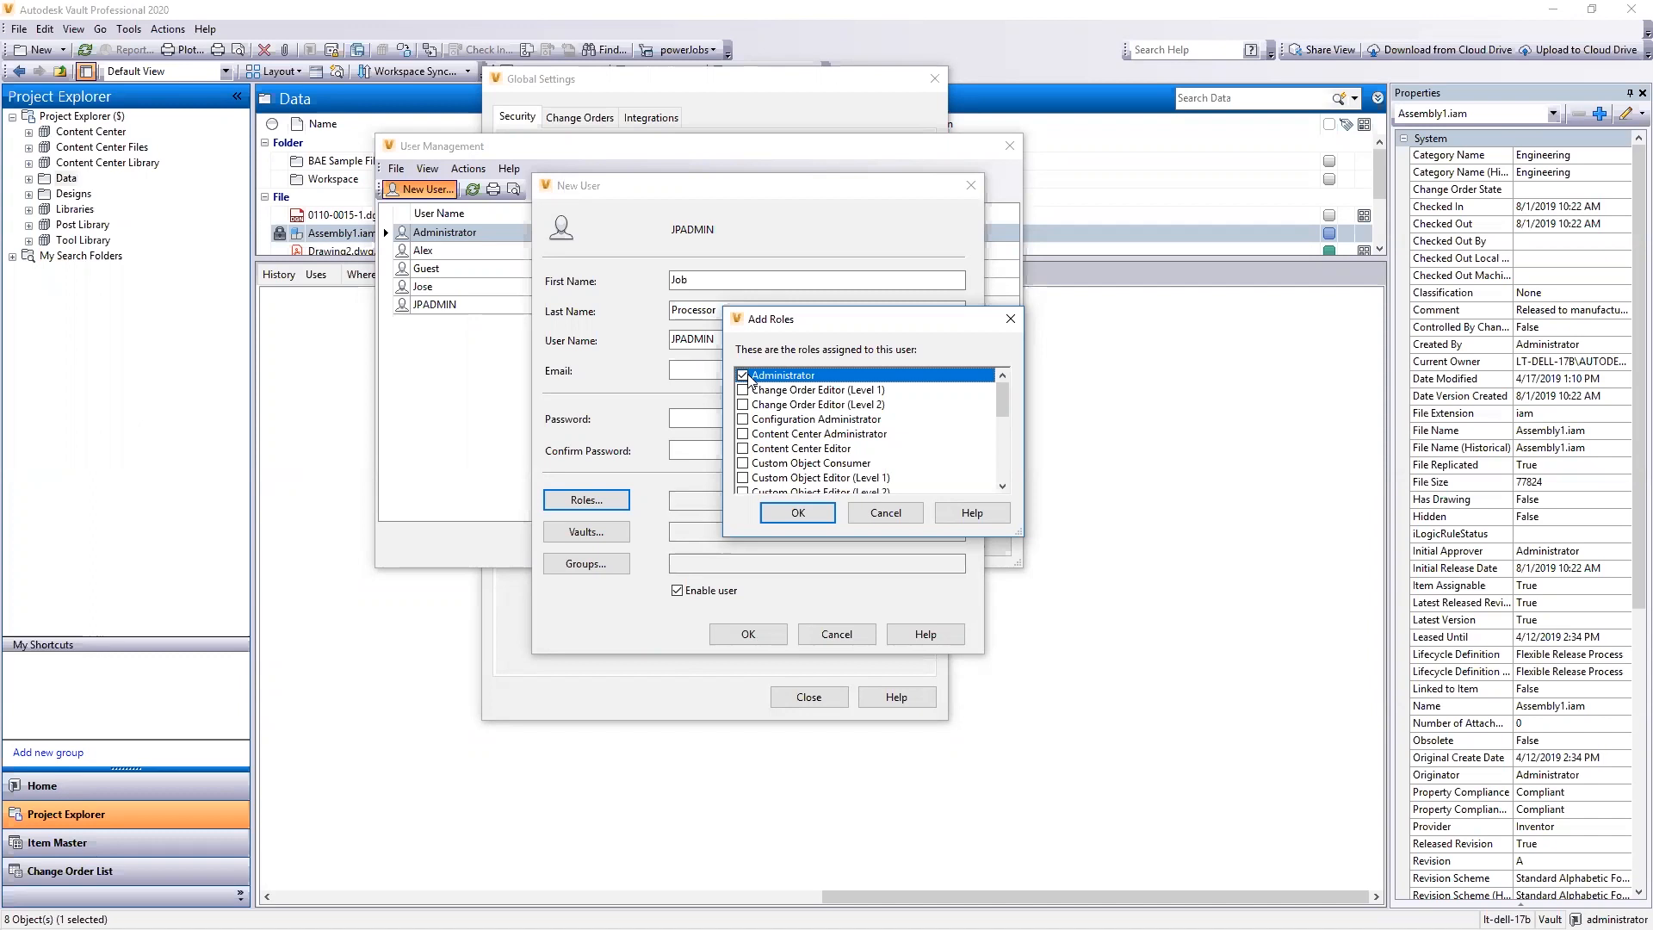
pyautogui.click(777, 519)
# - Give the new JPADMIN user access to the KETIV, No Lifecycle and Vault vaults
pyautogui.click(618, 529)
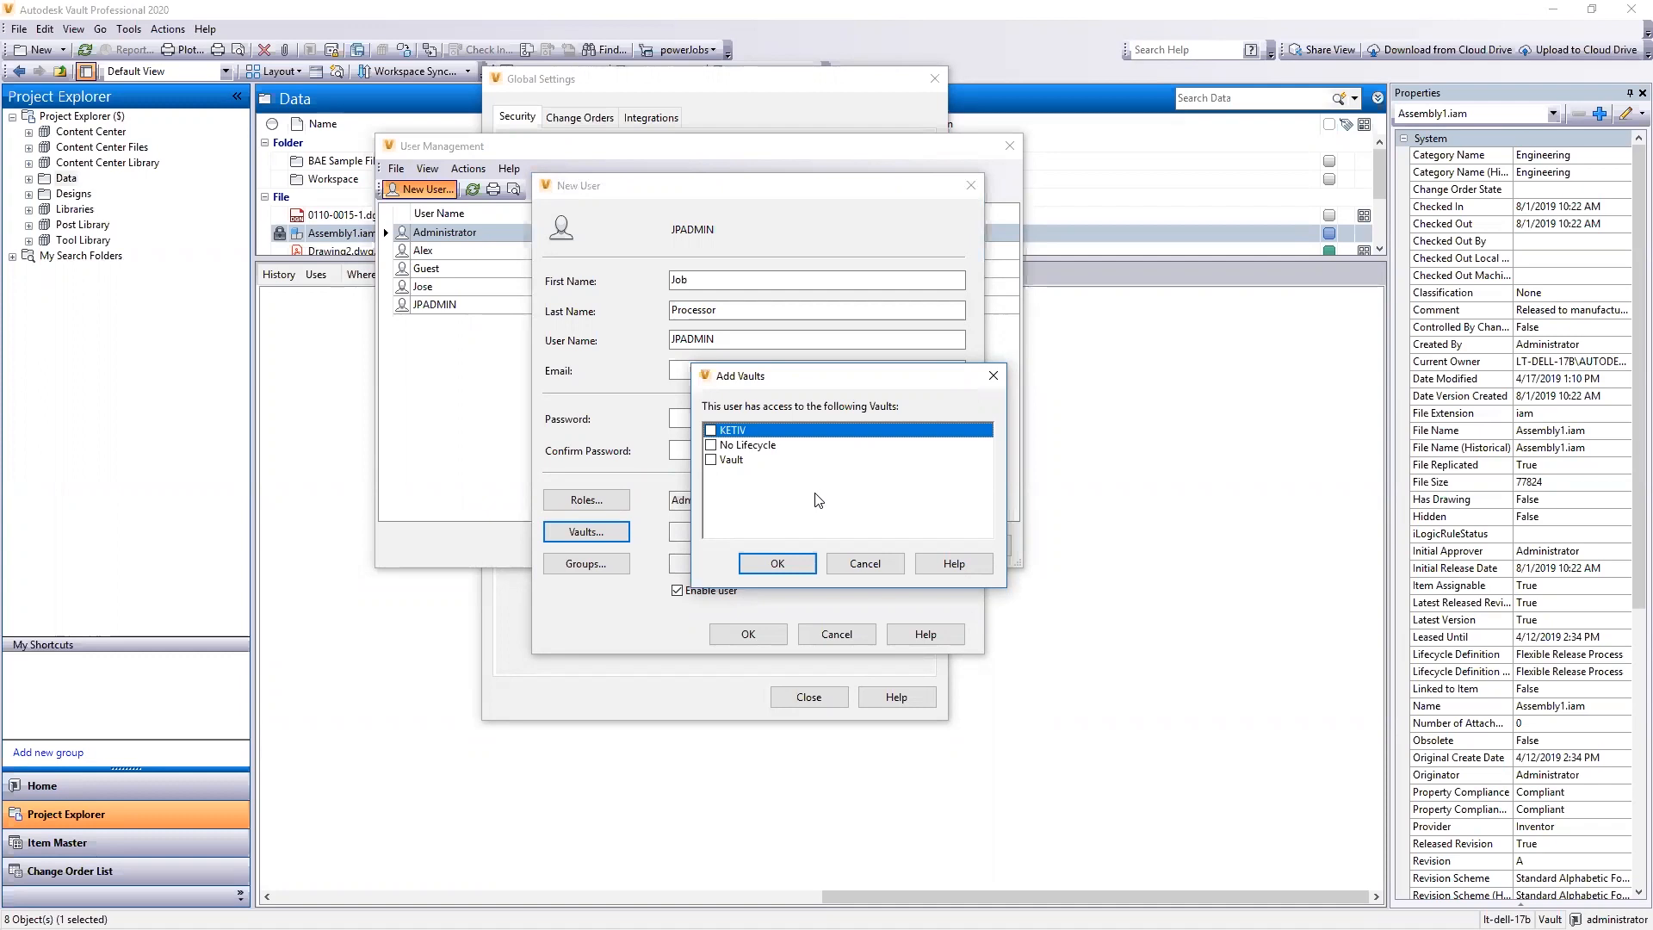
pyautogui.click(710, 430)
pyautogui.click(711, 445)
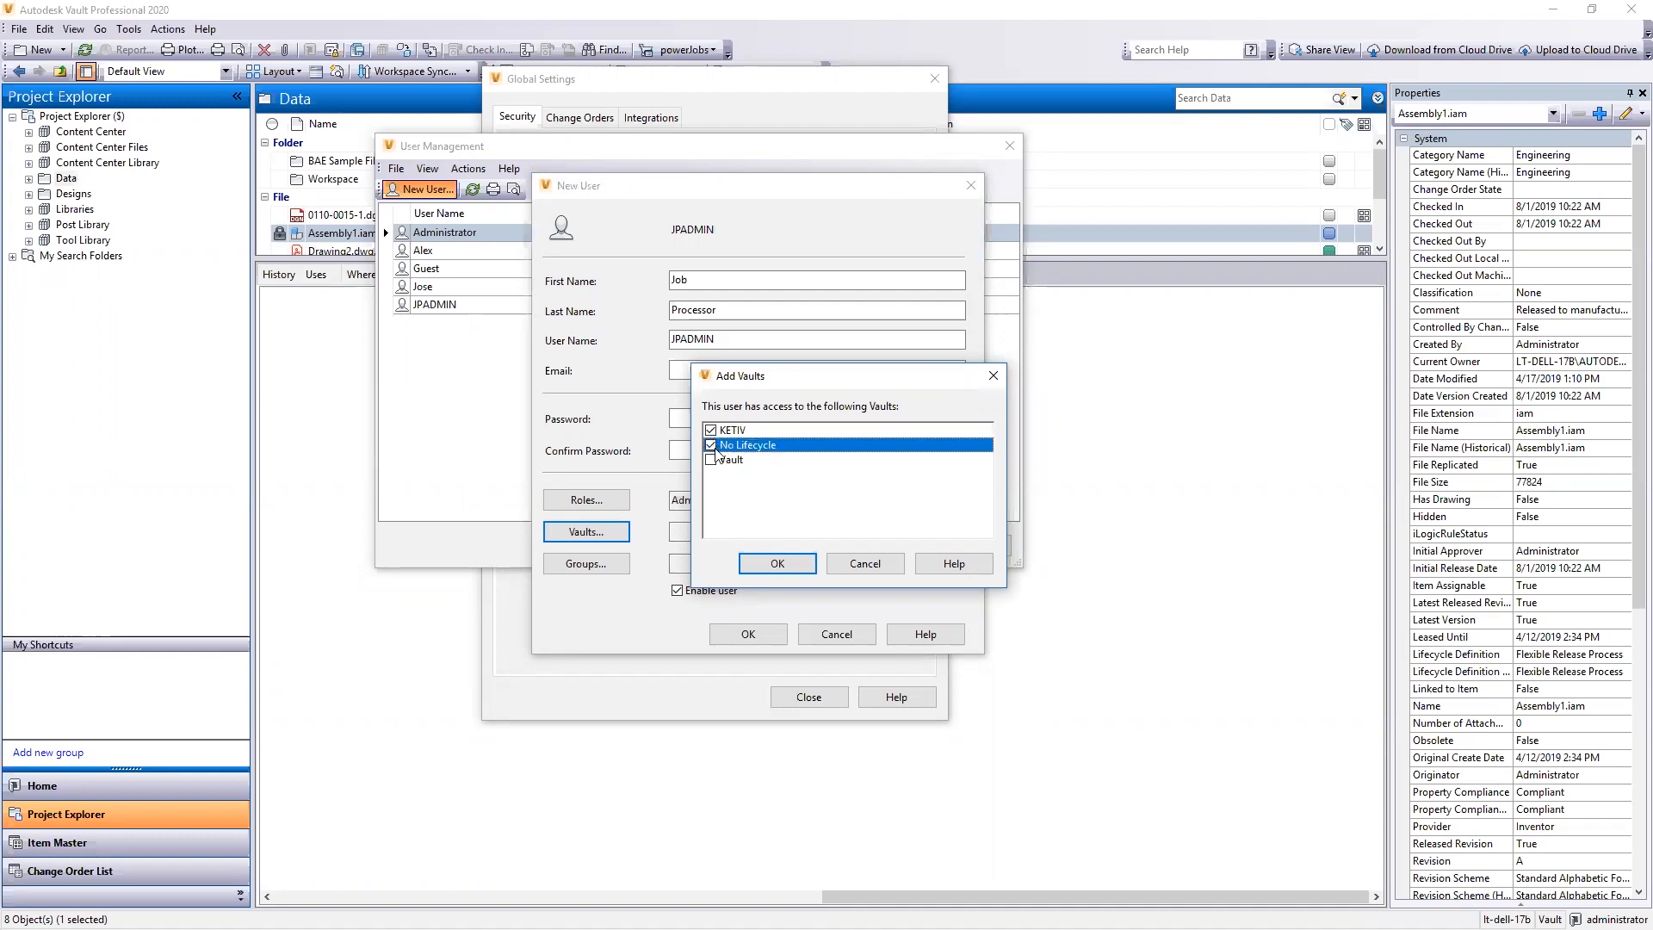
pyautogui.click(720, 460)
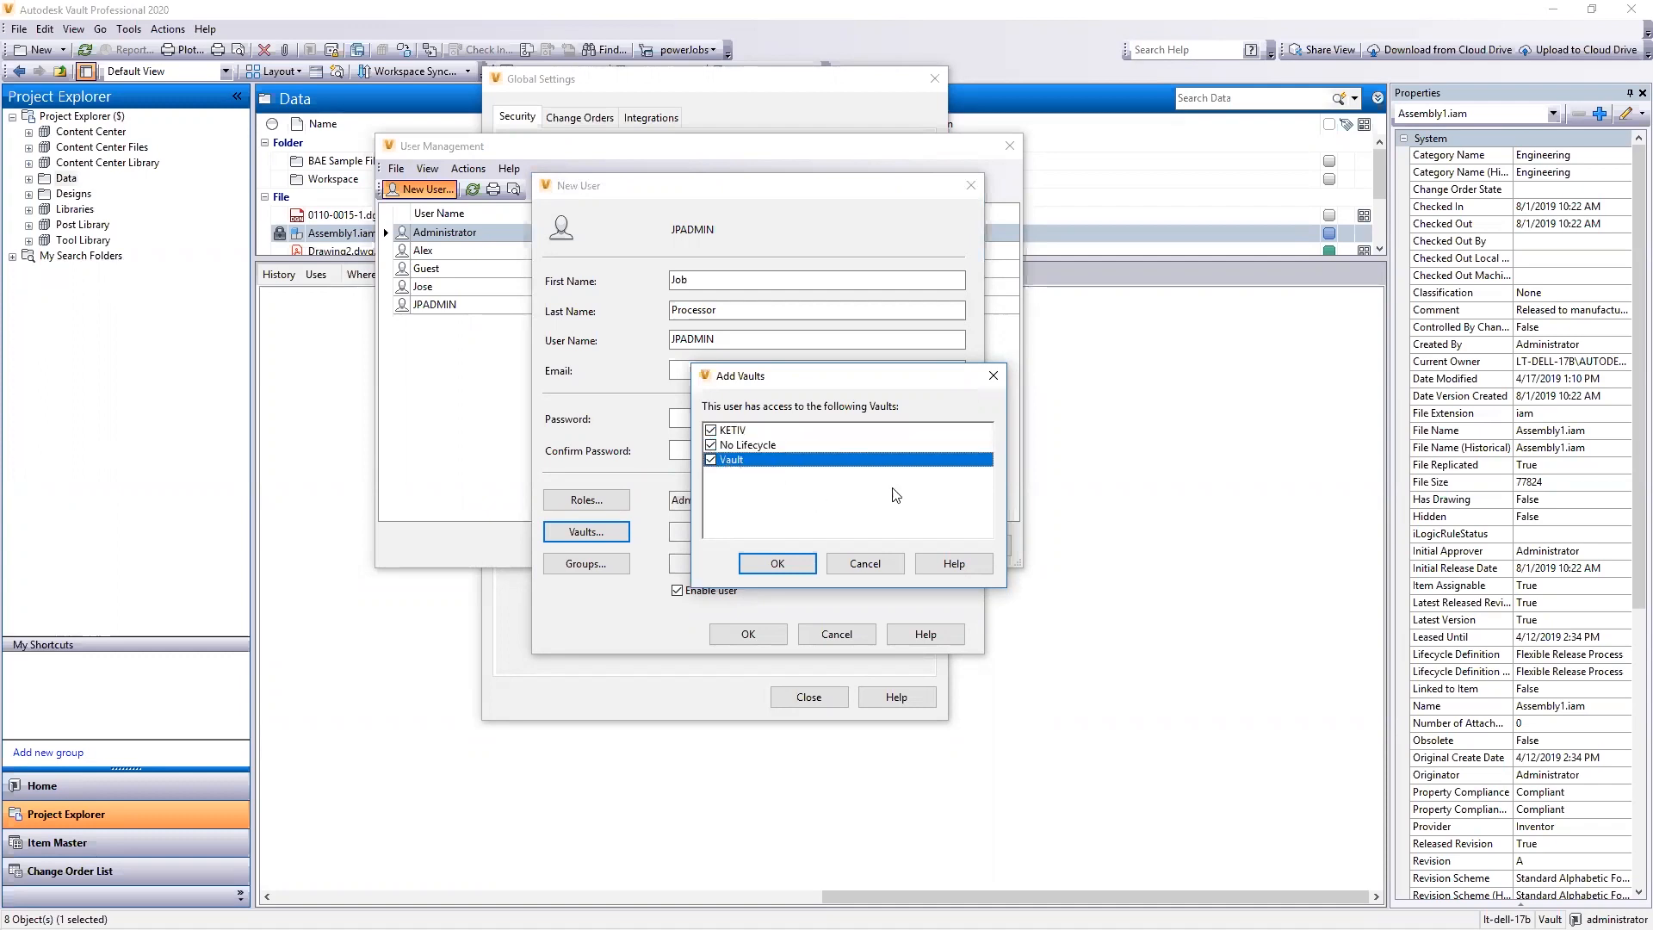
pyautogui.click(794, 571)
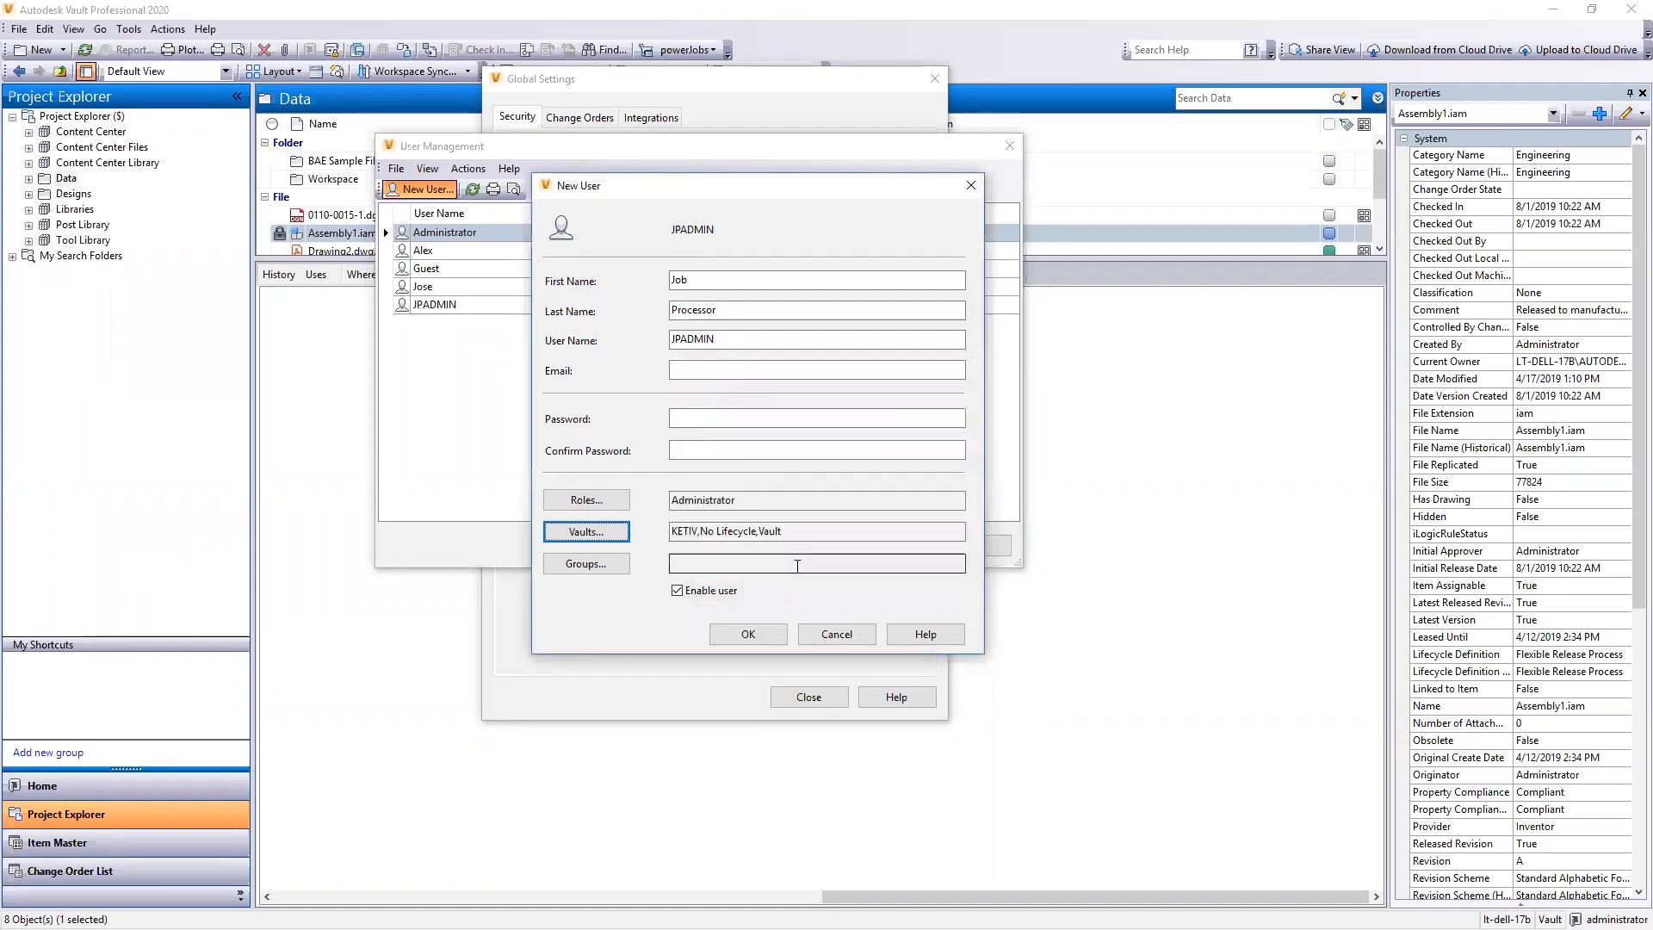
# - Check the new user's group assignments and try to create the JPADMIN account
pyautogui.click(623, 565)
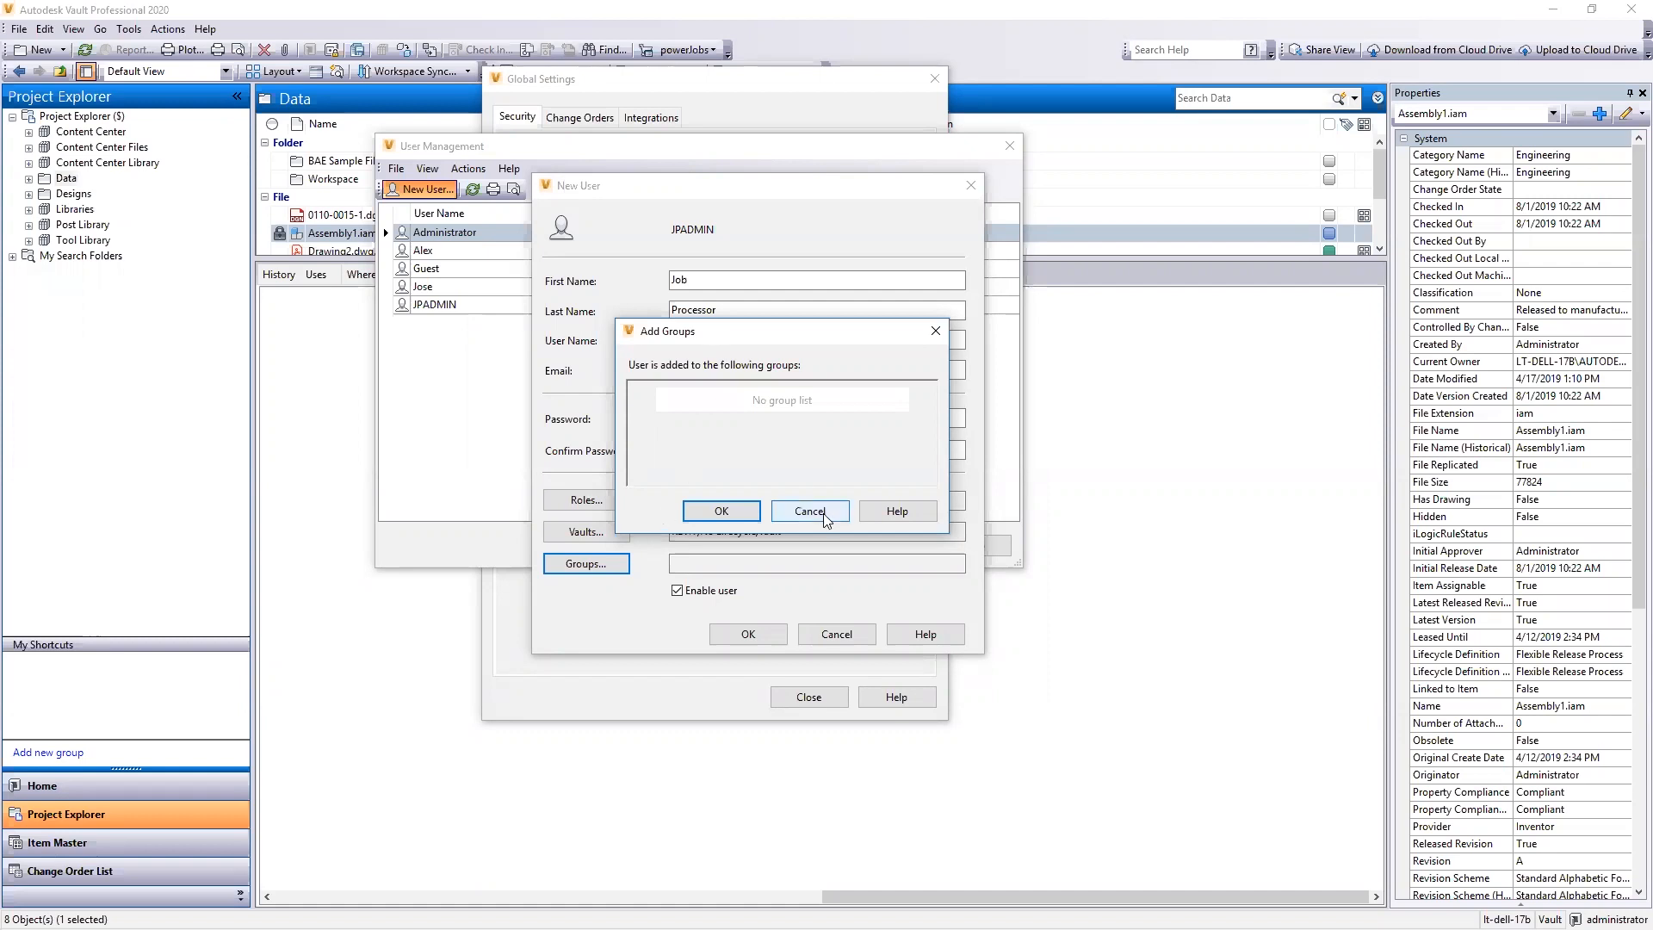
pyautogui.click(735, 510)
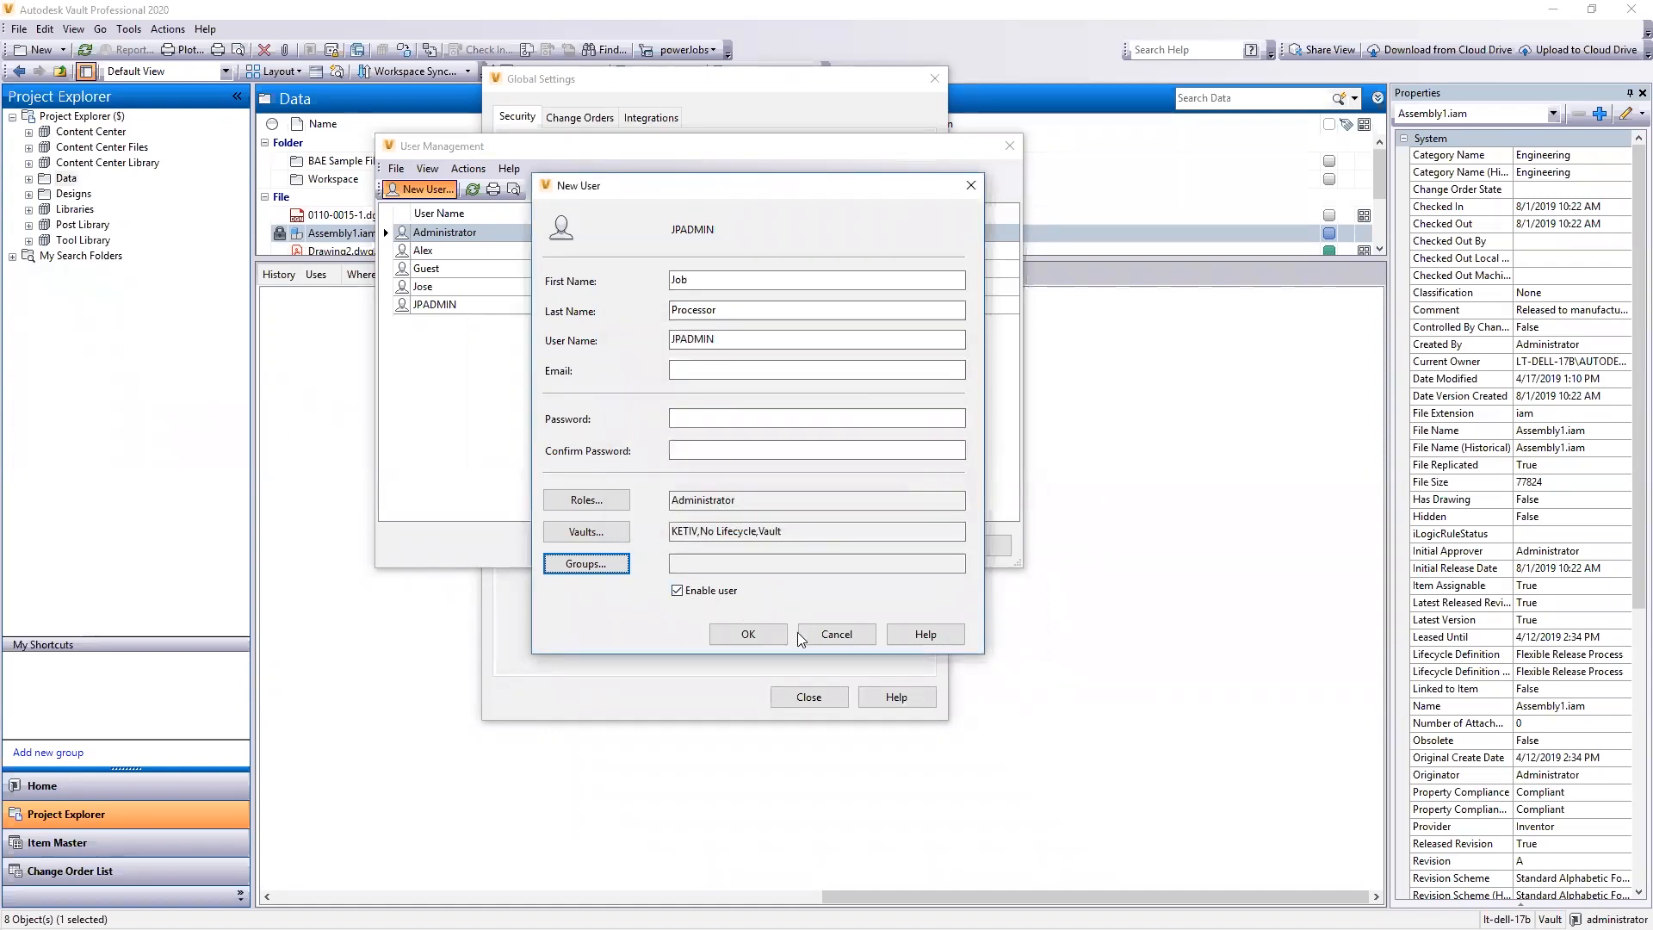
pyautogui.click(773, 640)
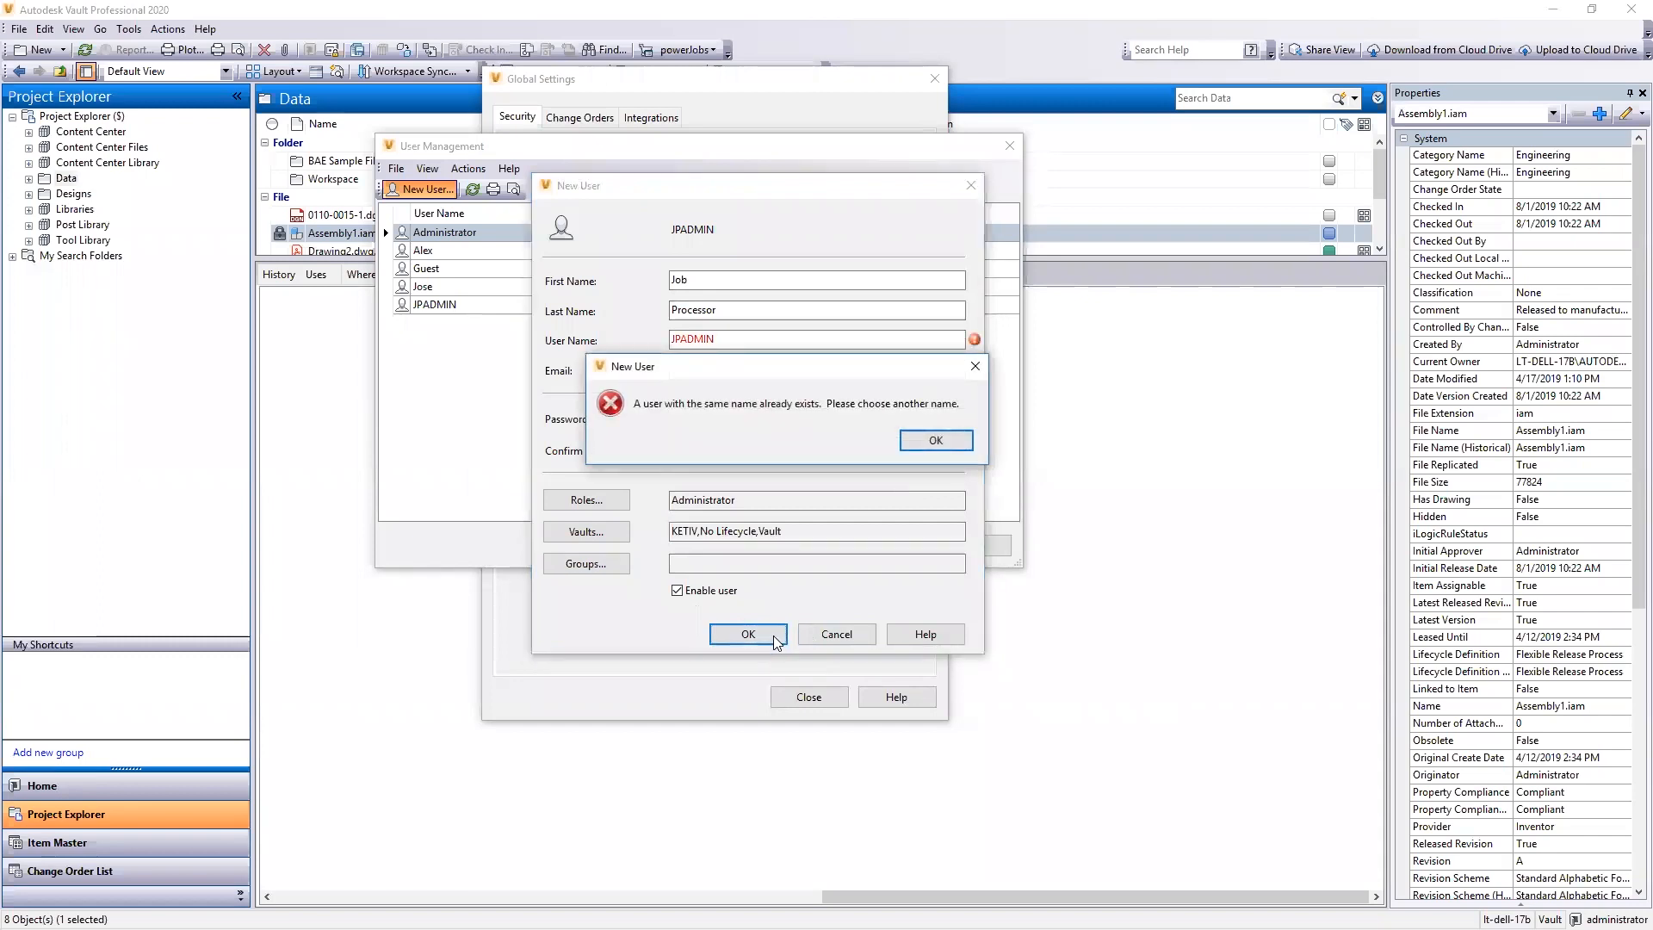
pyautogui.click(947, 448)
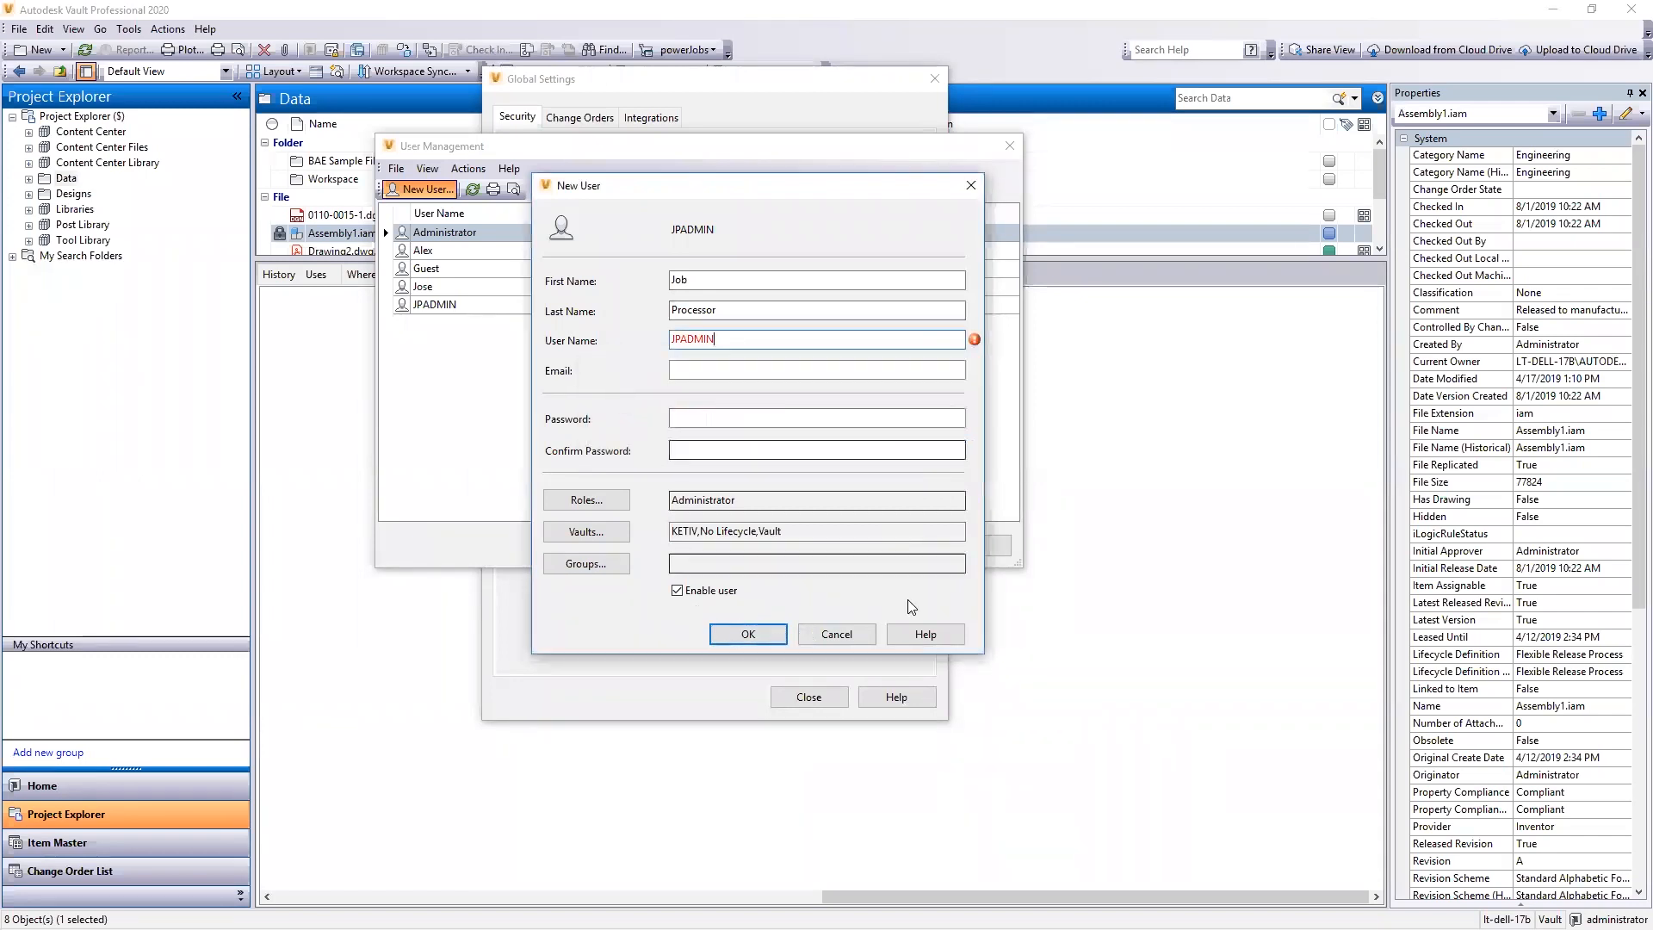
# - Discard the unsaved new user and close the user management and global settings
pyautogui.click(856, 630)
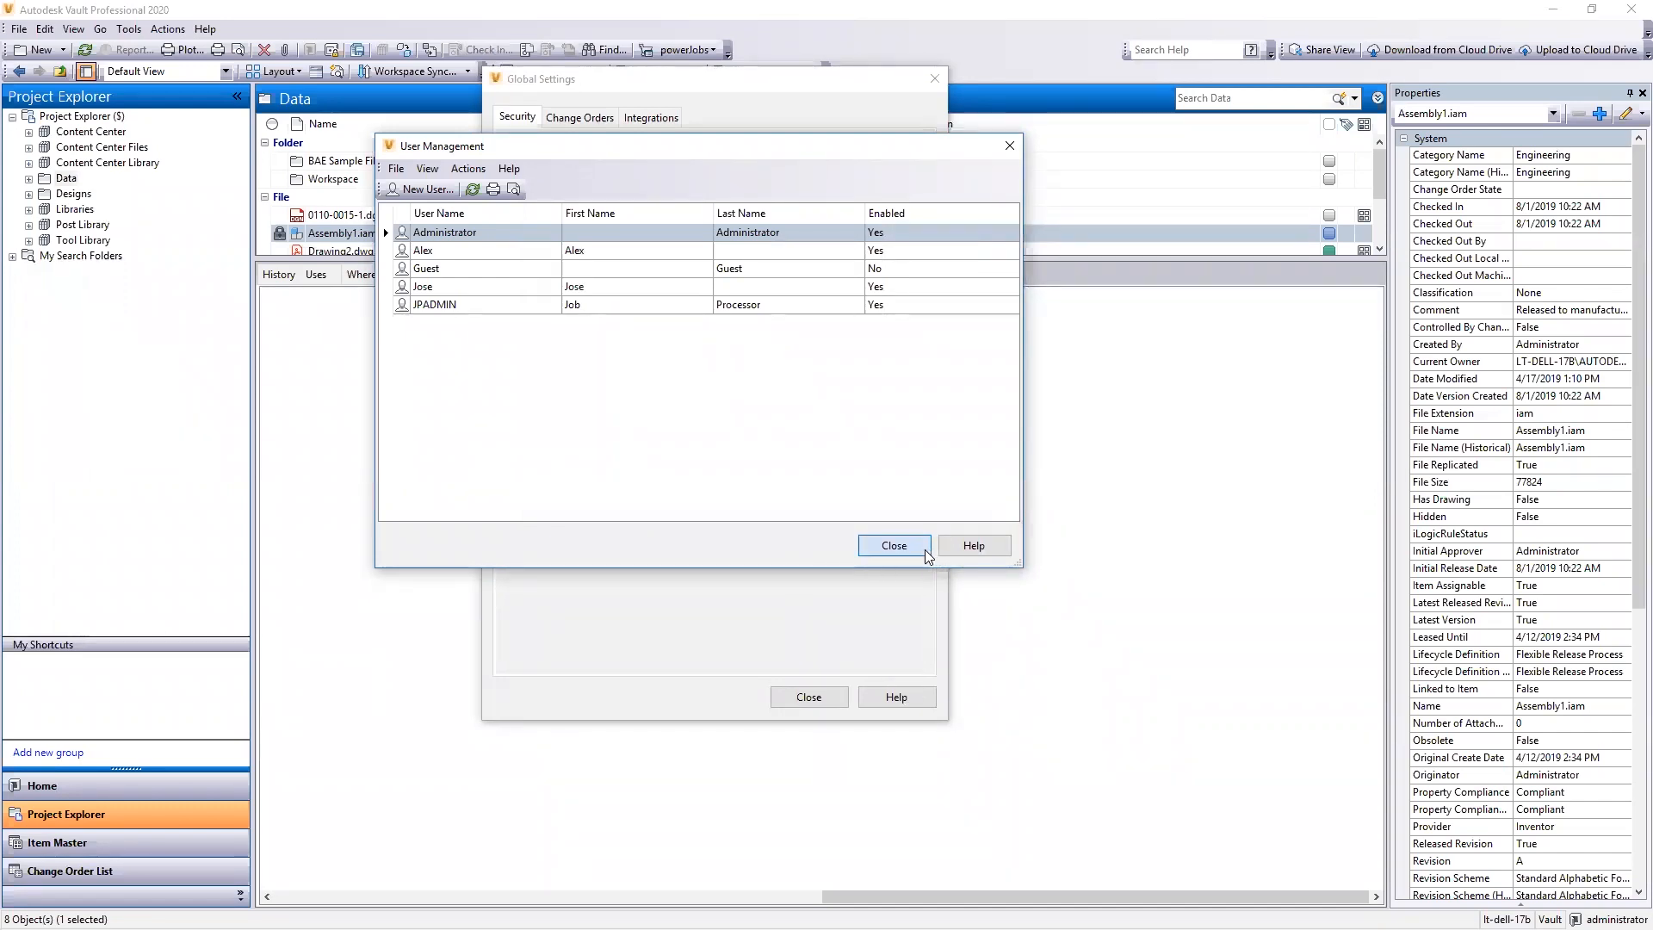
pyautogui.click(895, 546)
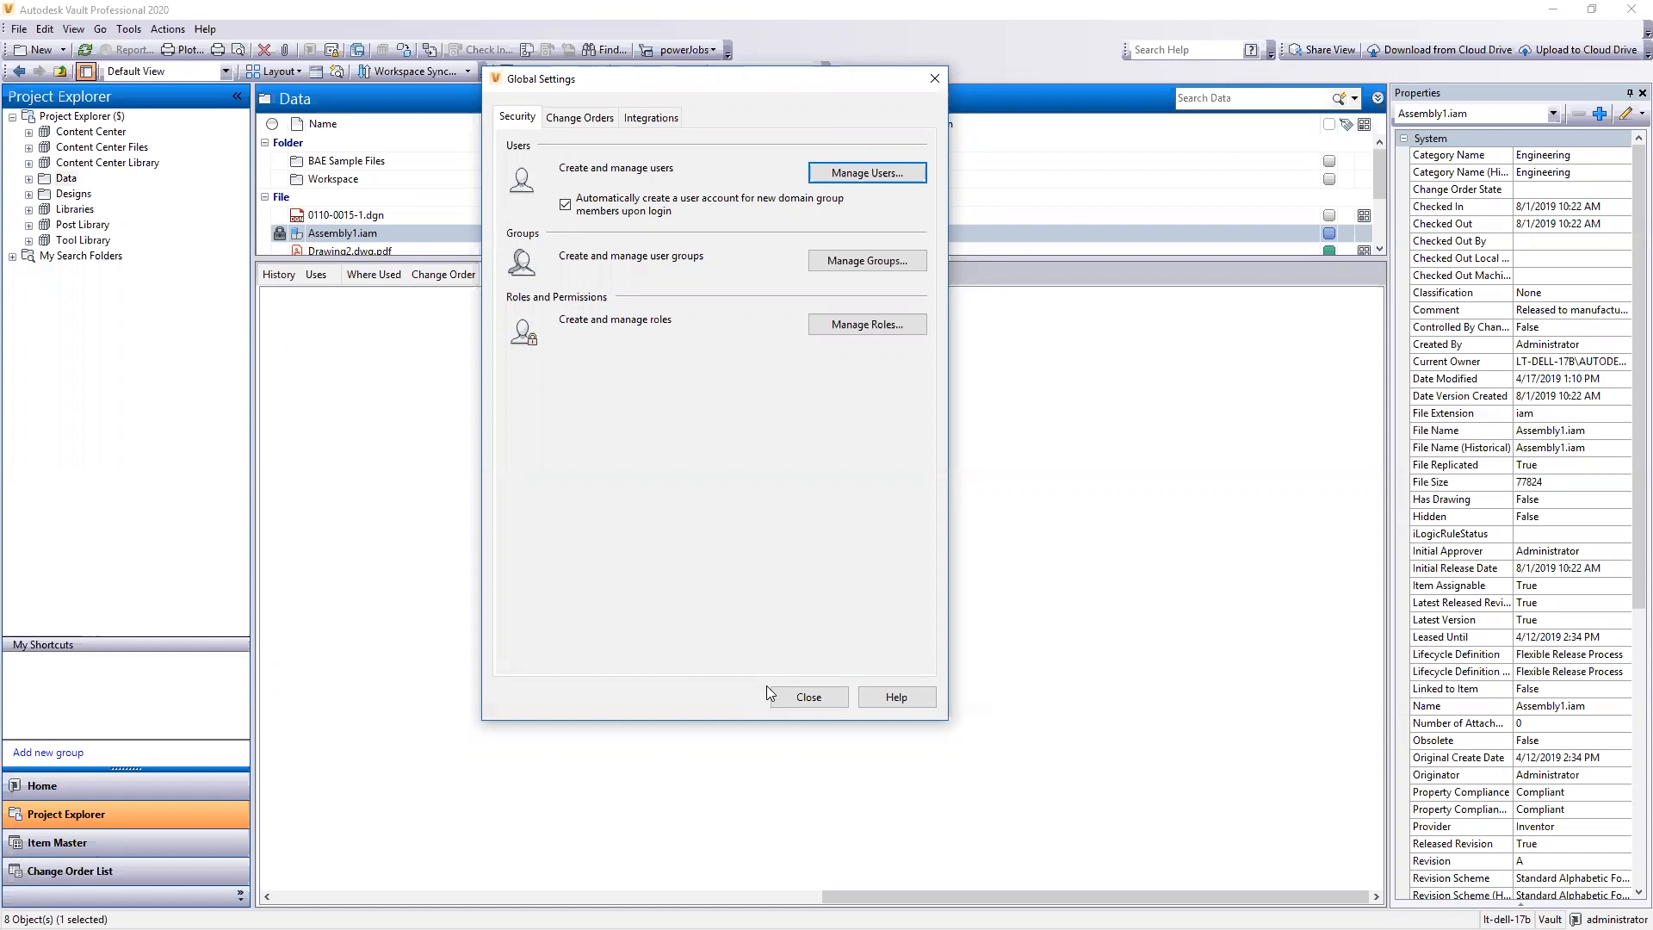
pyautogui.click(822, 698)
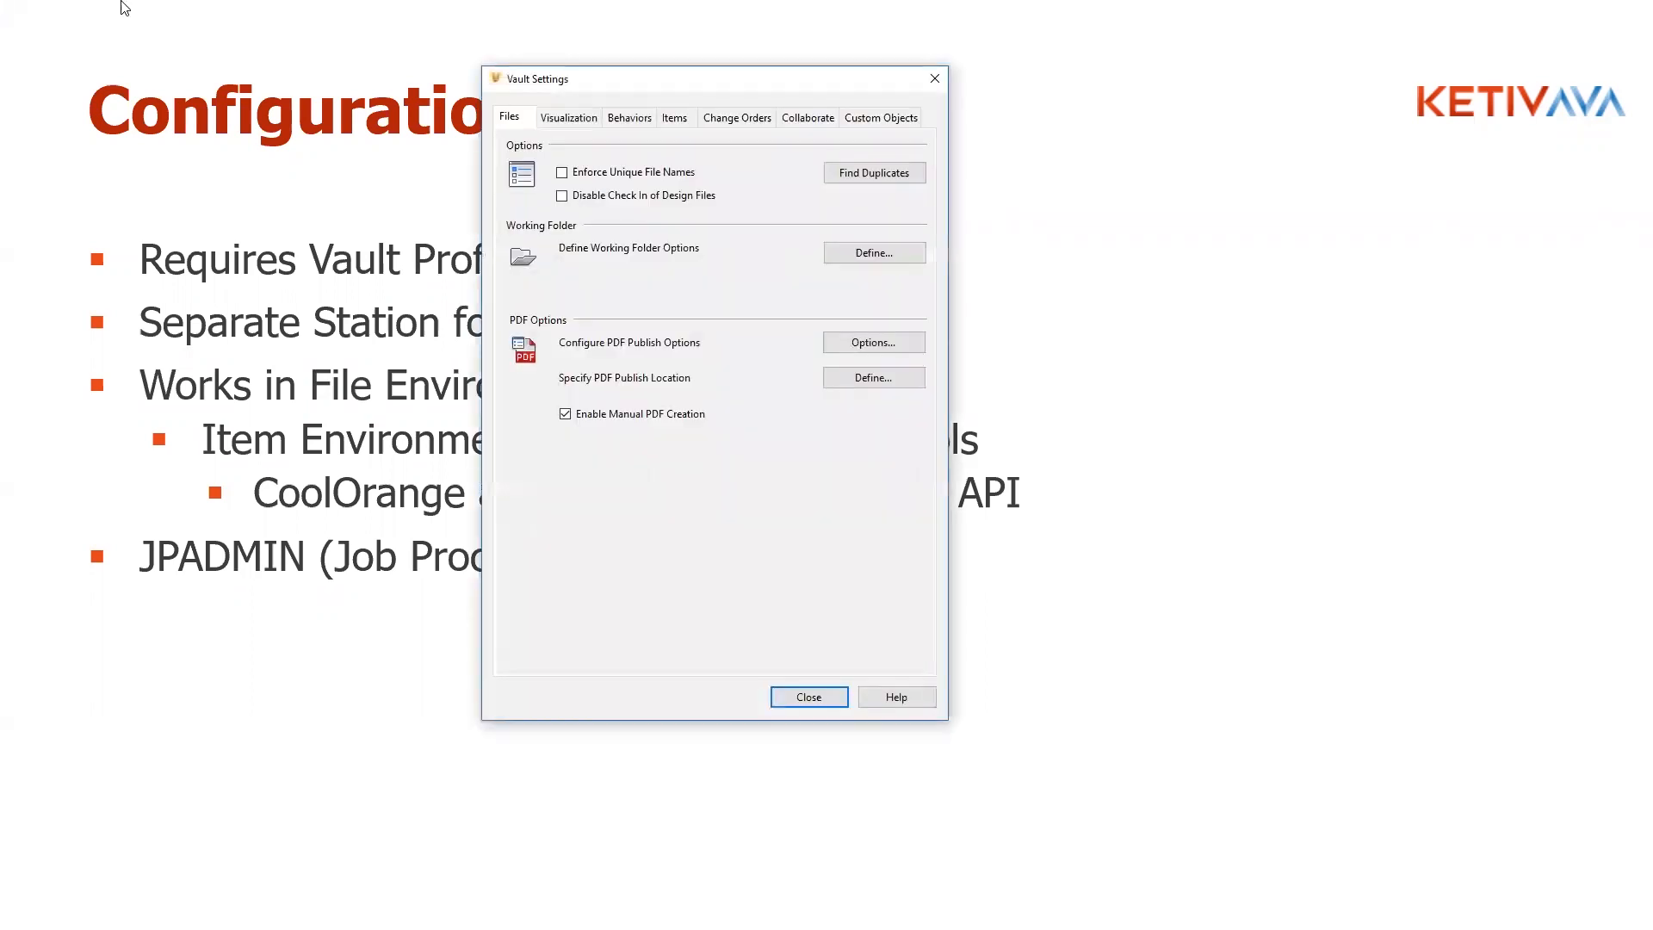
# - Open the Flexible Release Process lifecycle definition for editing from the vault's behavior settings
pyautogui.click(645, 117)
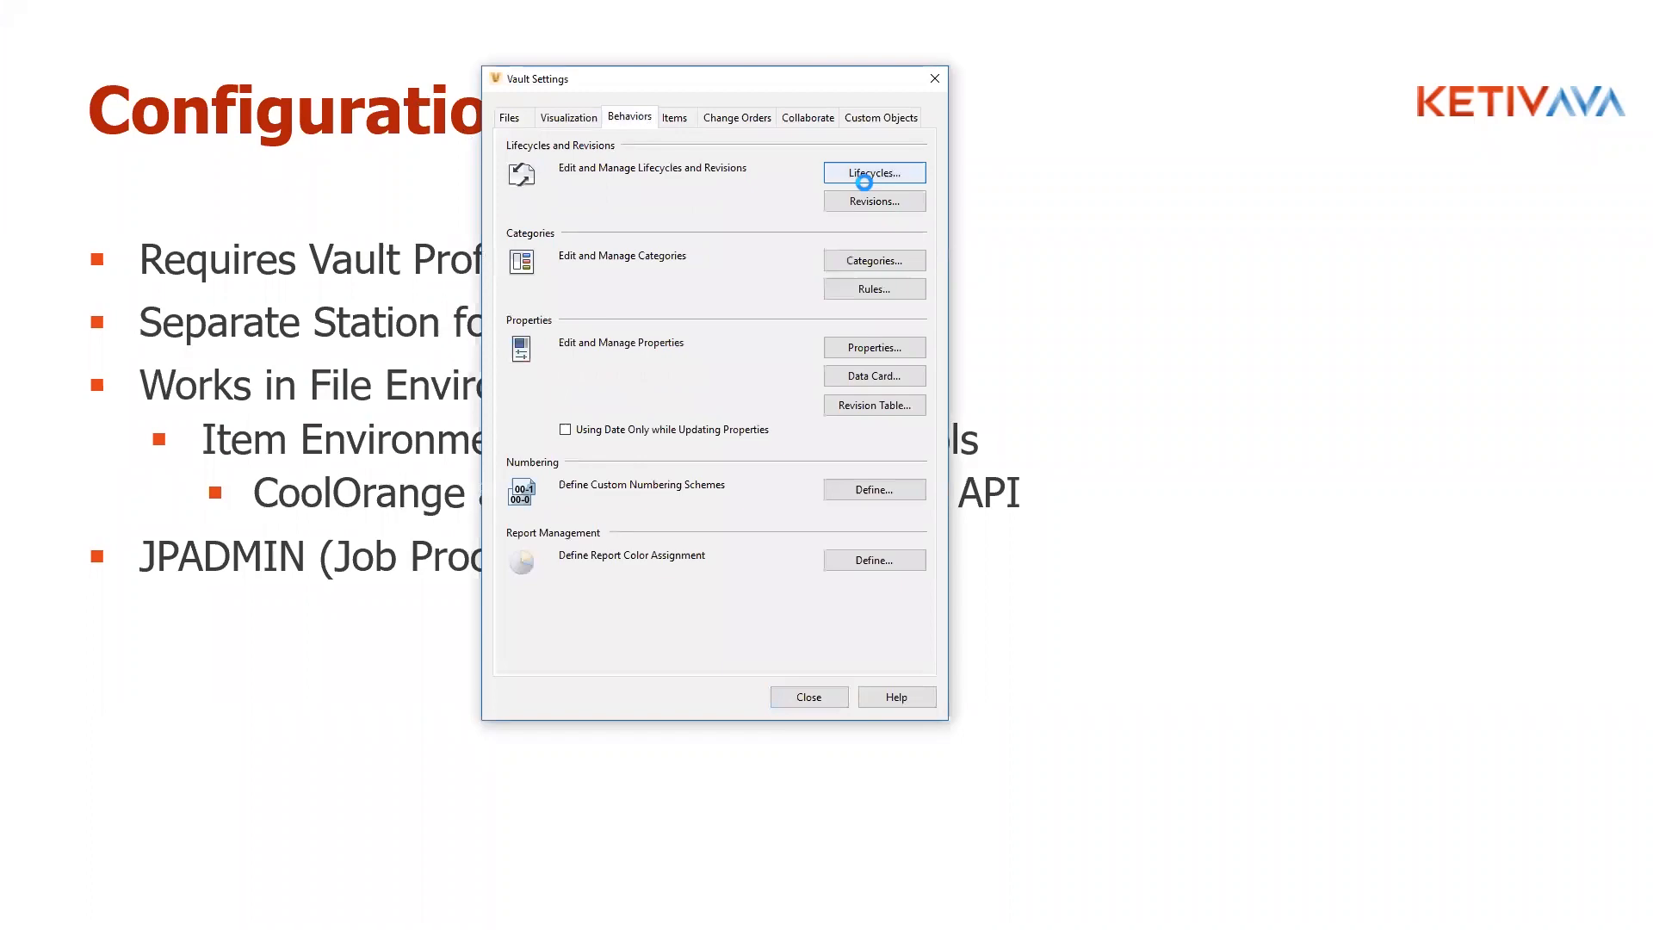
pyautogui.click(868, 175)
pyautogui.click(592, 287)
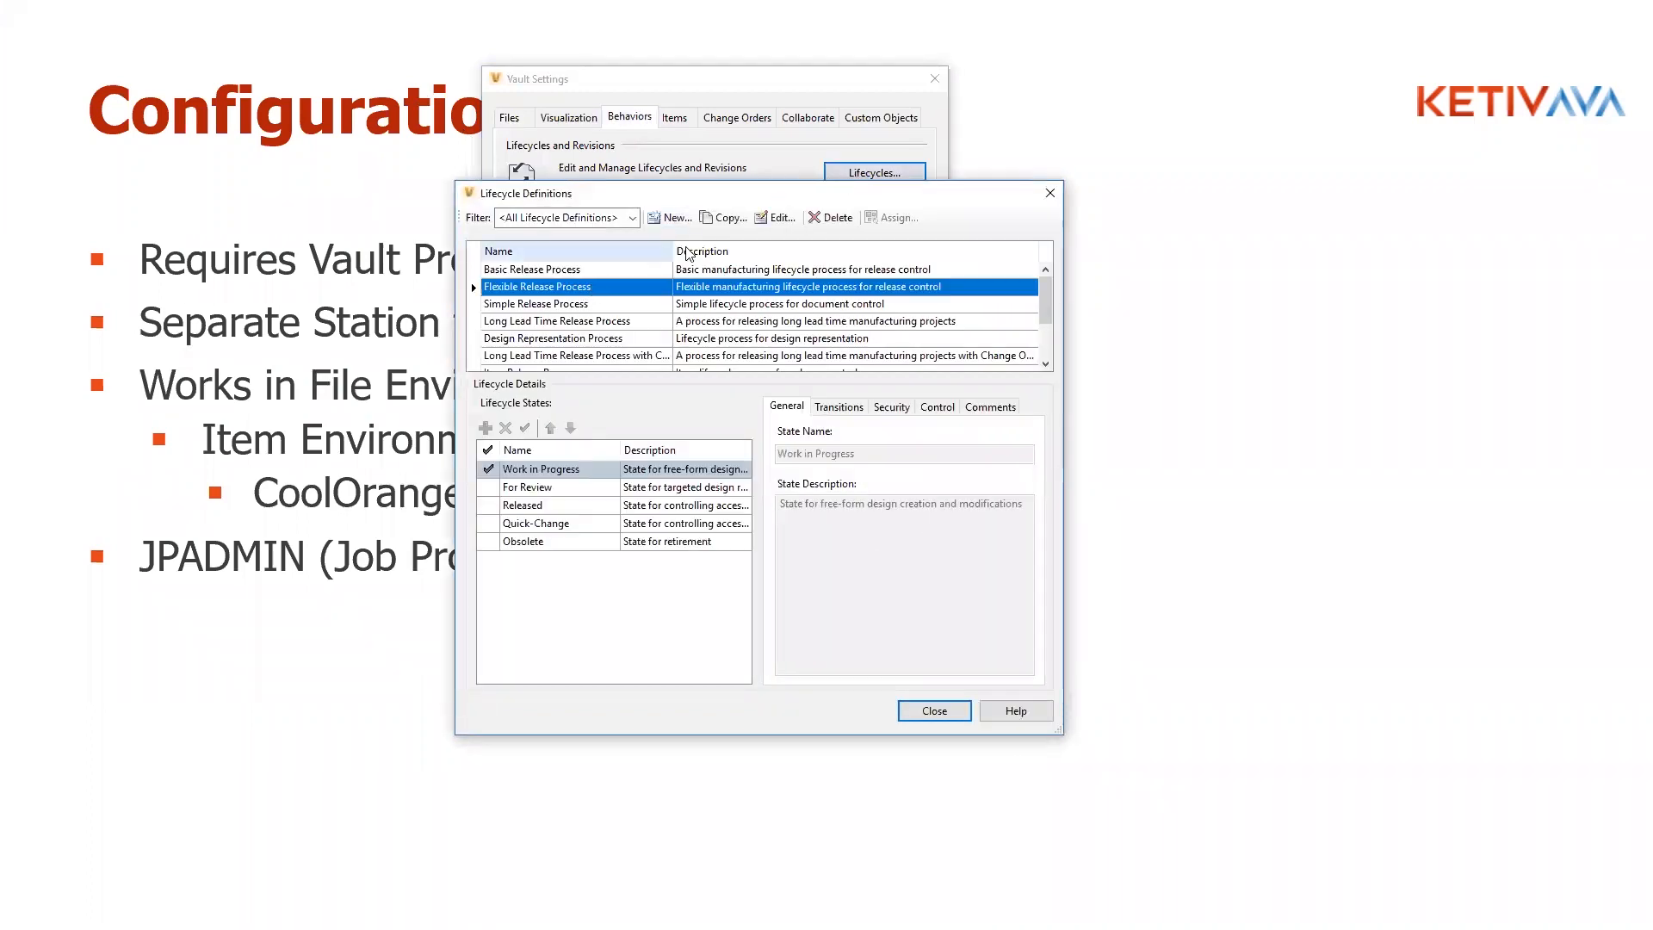
pyautogui.click(777, 218)
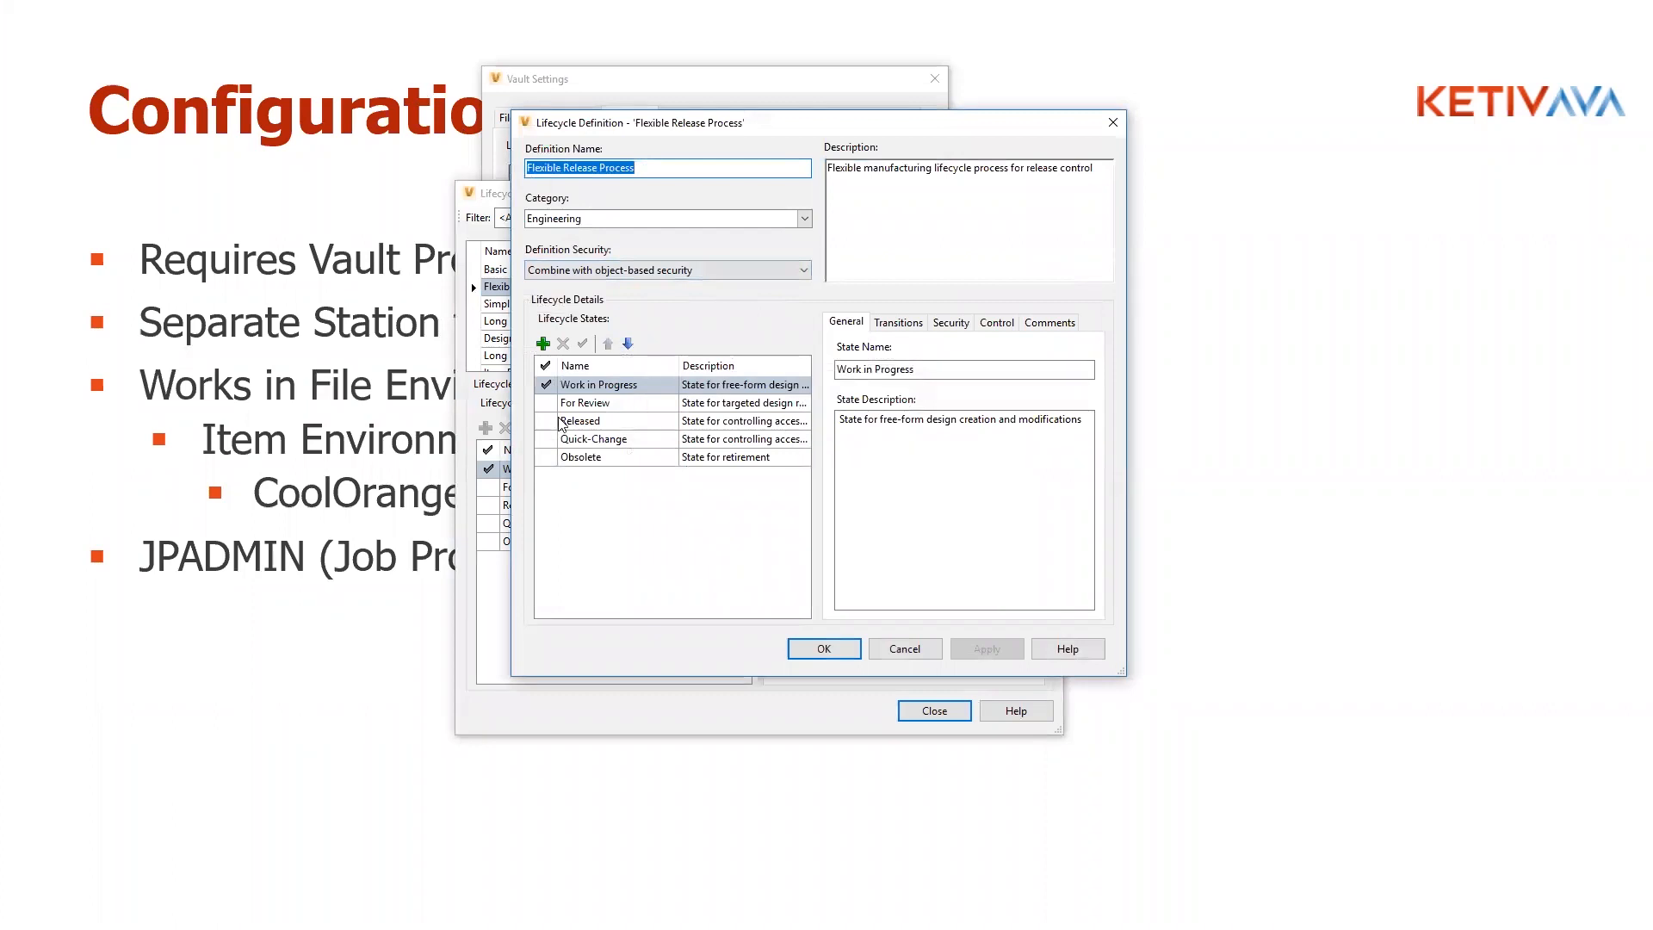
# - Examine the custom job types of the Released state's transition from For Review, and leave the transition and lifecycle definition without saving
pyautogui.click(625, 421)
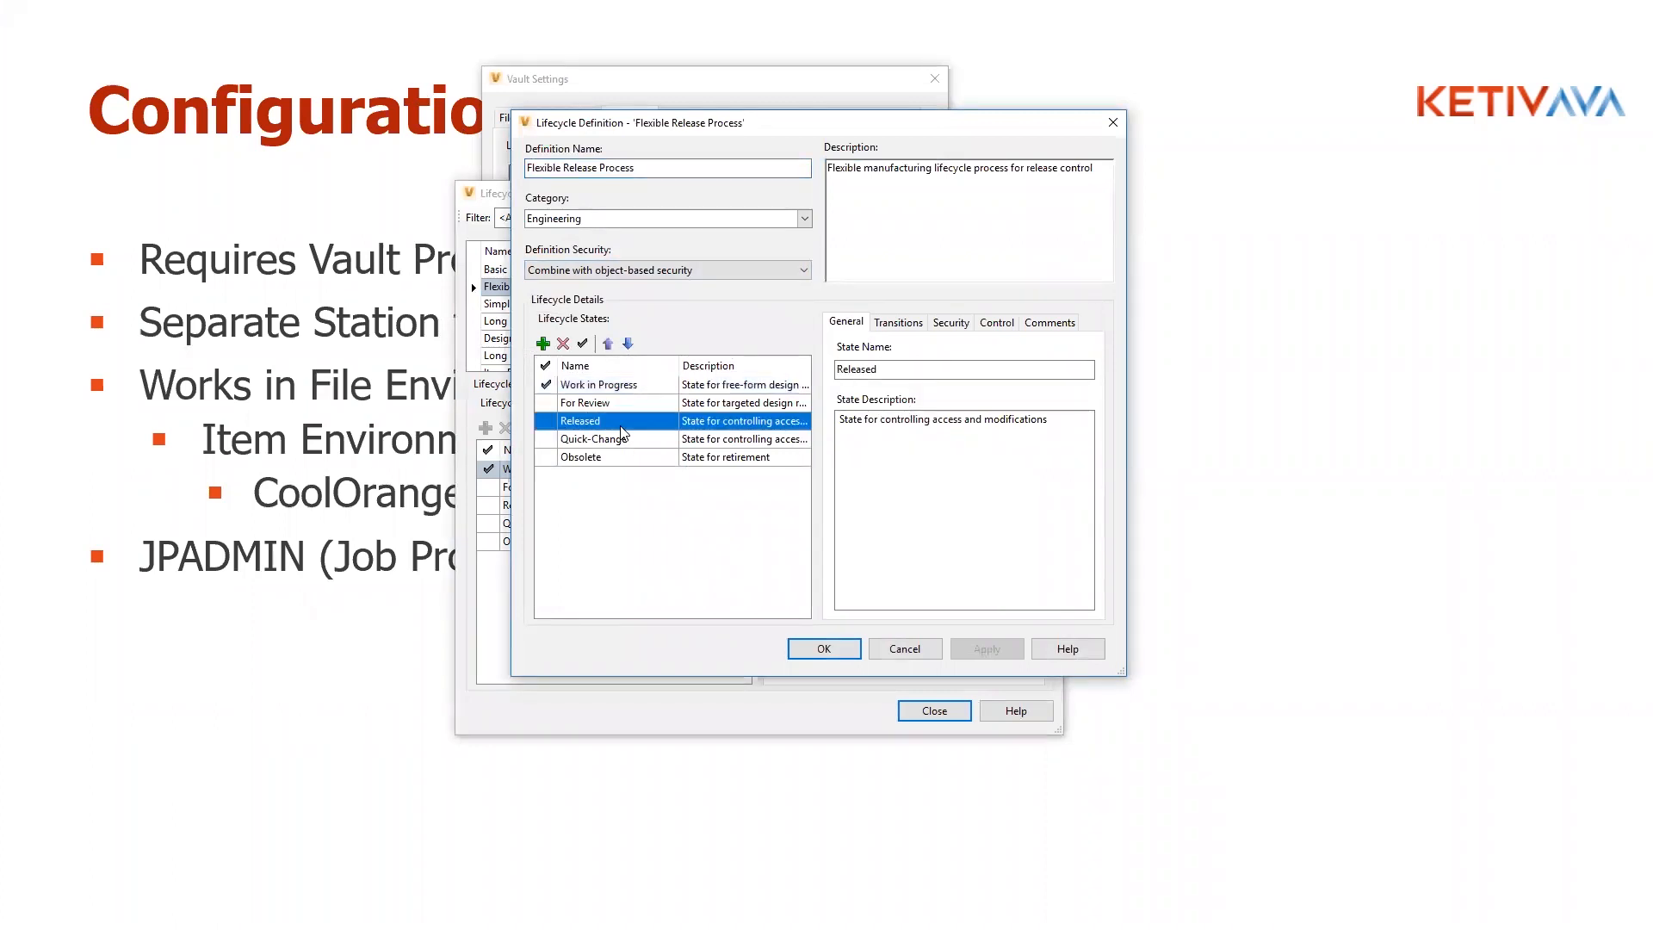
pyautogui.click(884, 326)
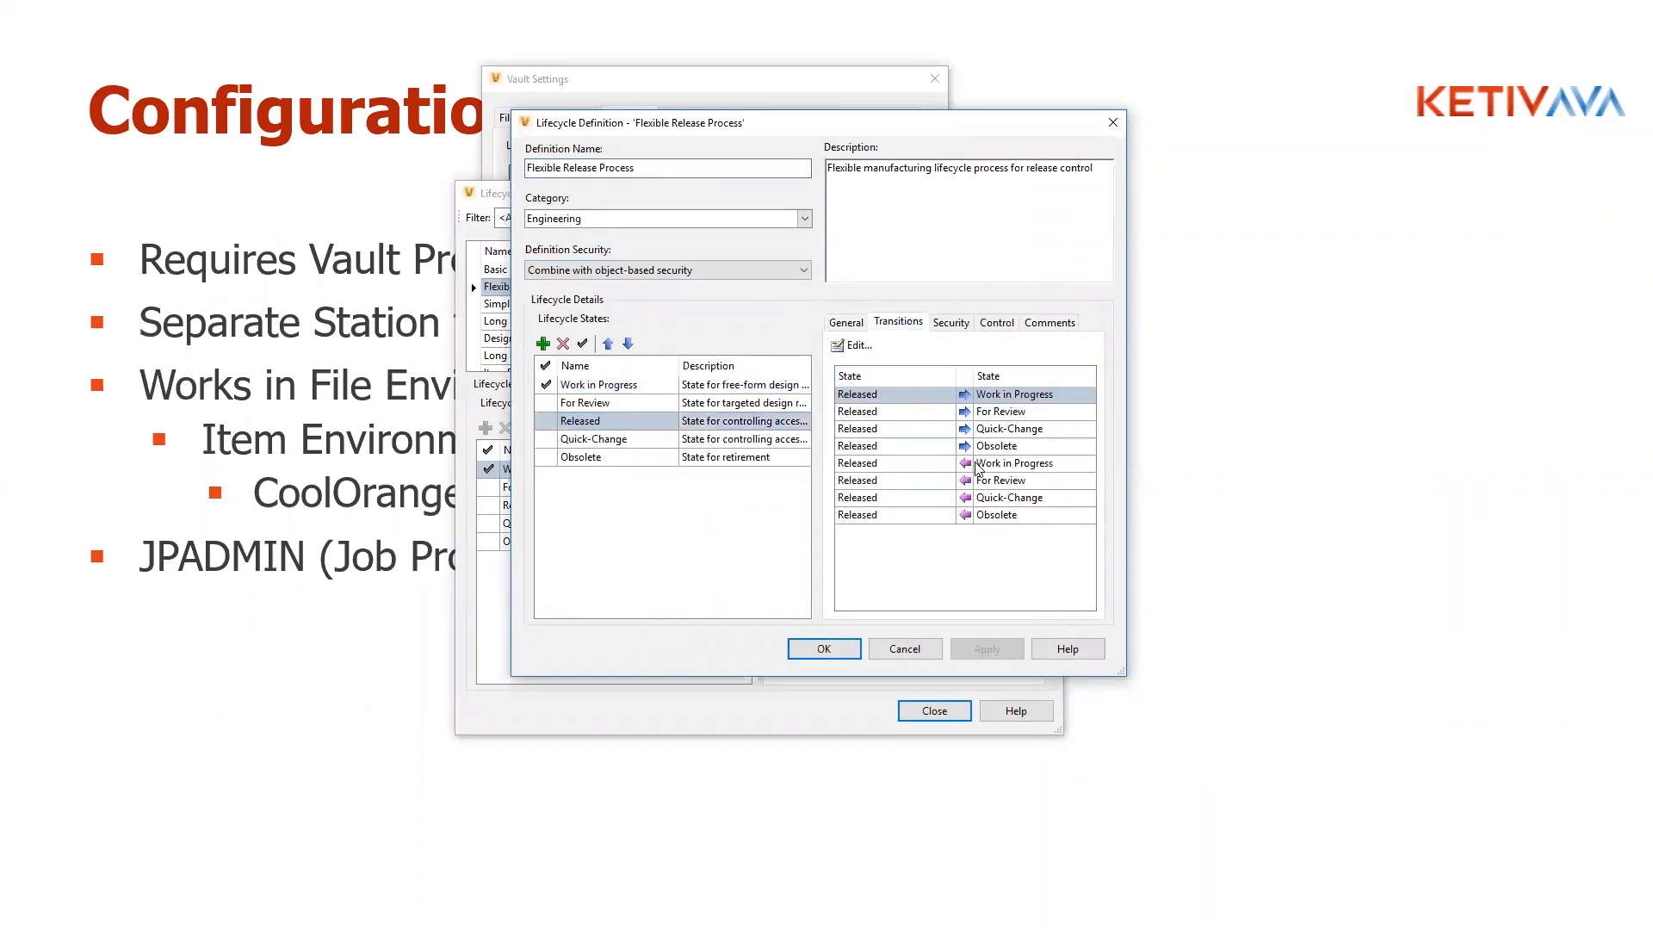
pyautogui.click(967, 482)
pyautogui.click(855, 345)
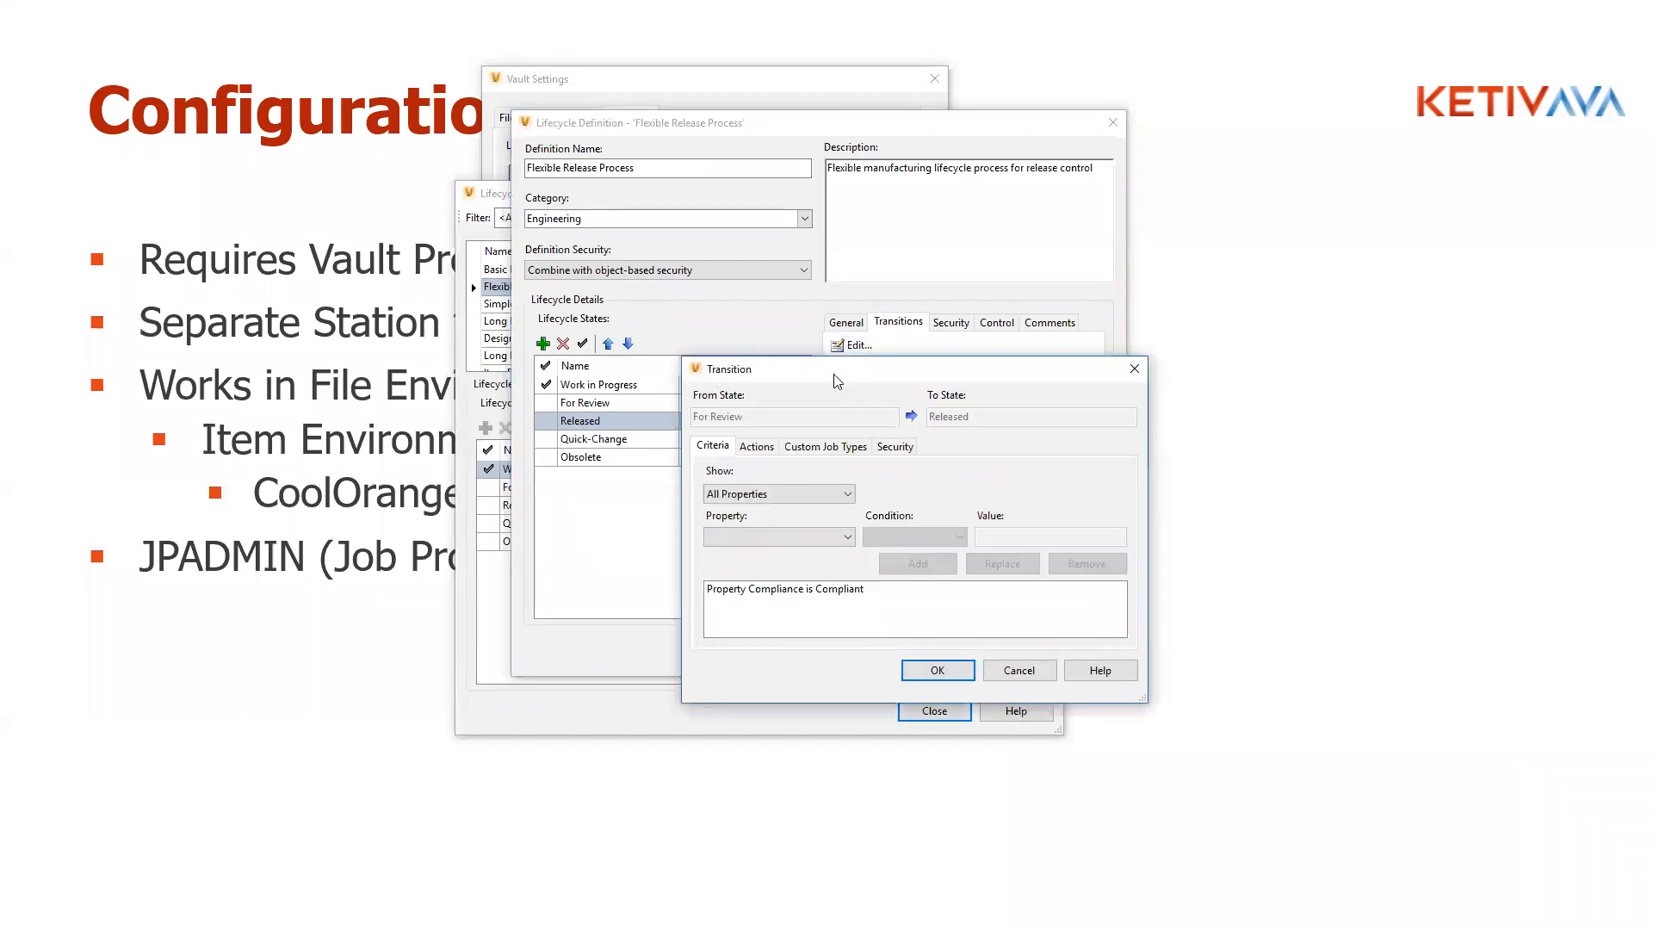
pyautogui.moveTo(834, 363); pyautogui.dragTo(785, 281)
pyautogui.click(778, 365)
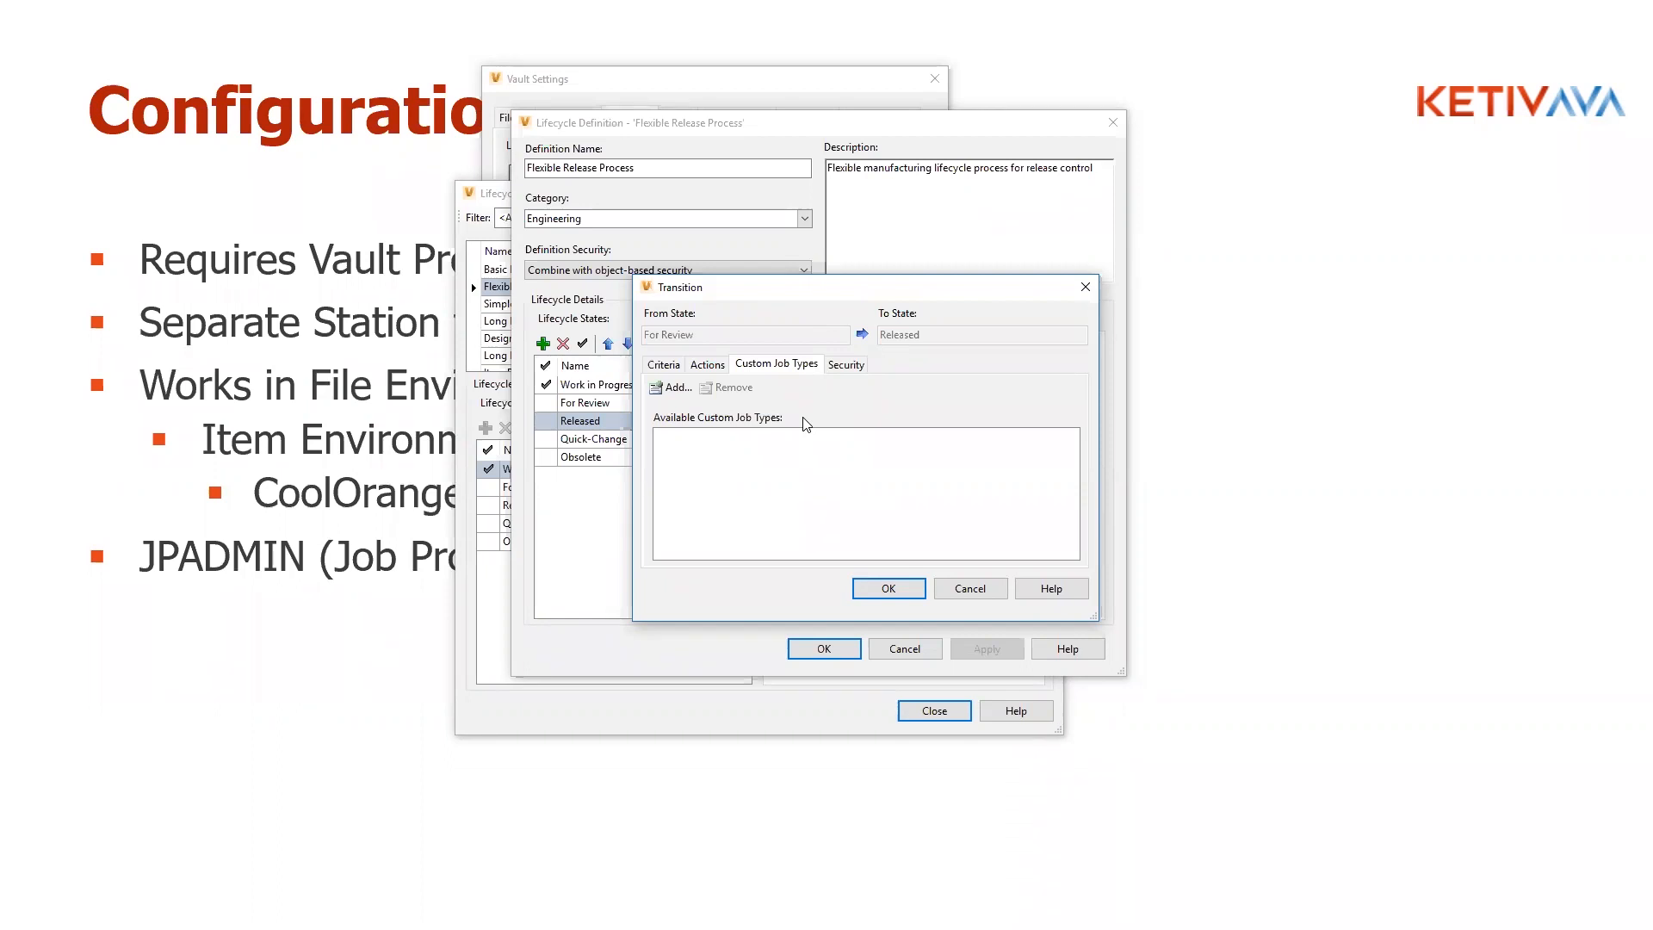
pyautogui.click(964, 592)
pyautogui.click(905, 649)
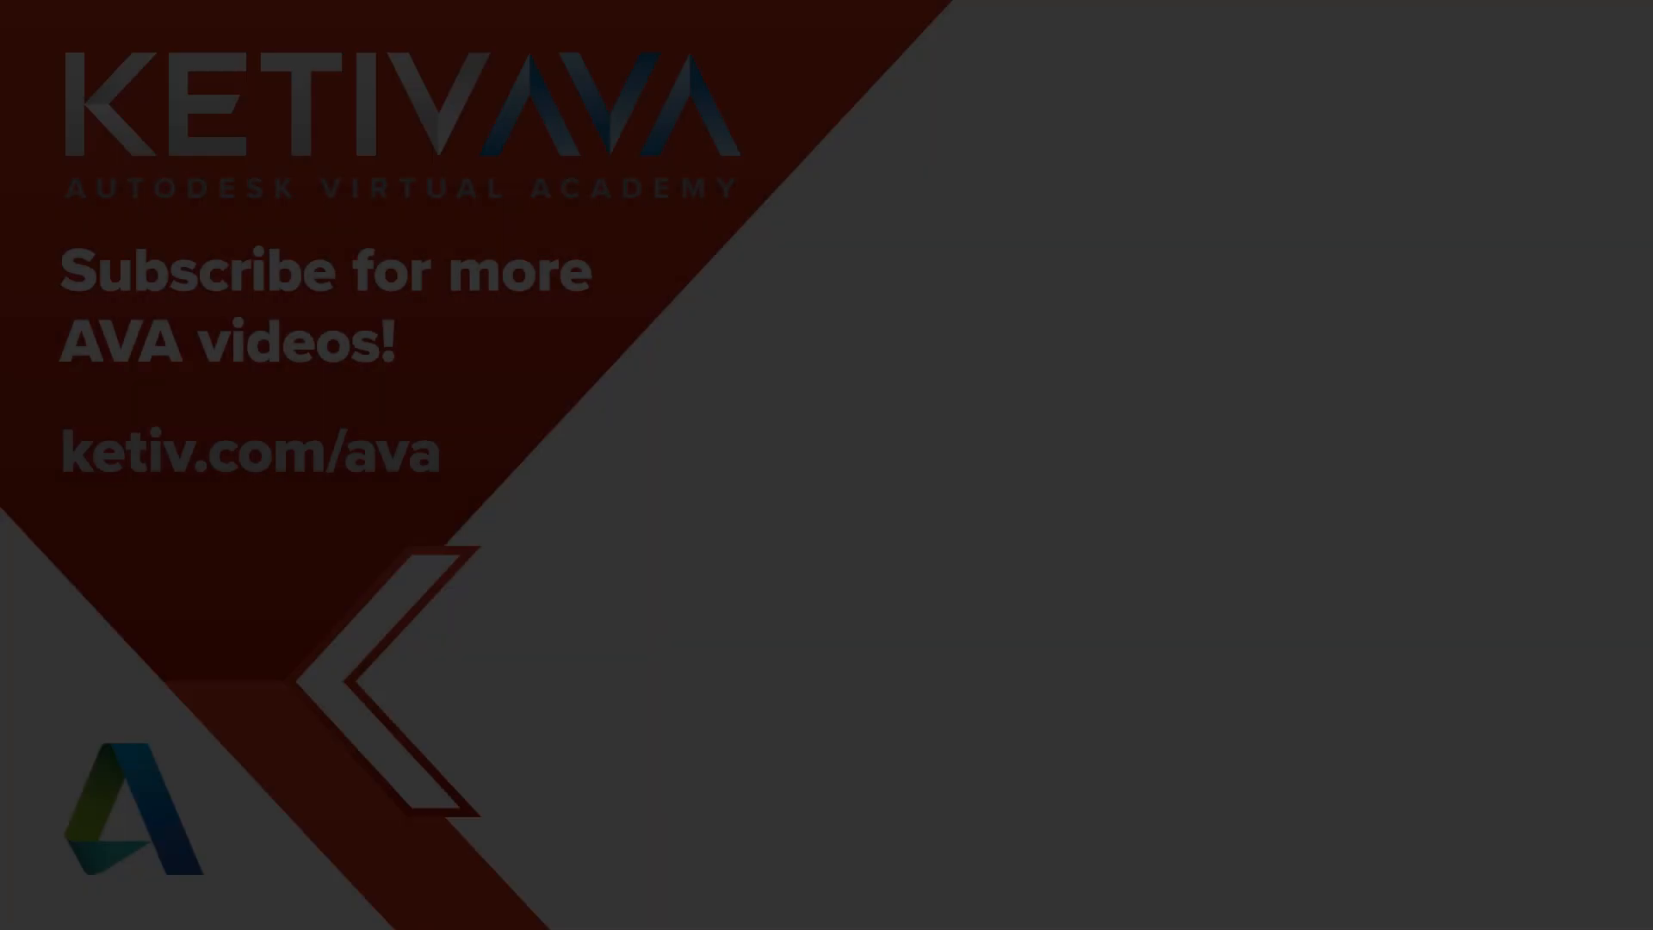